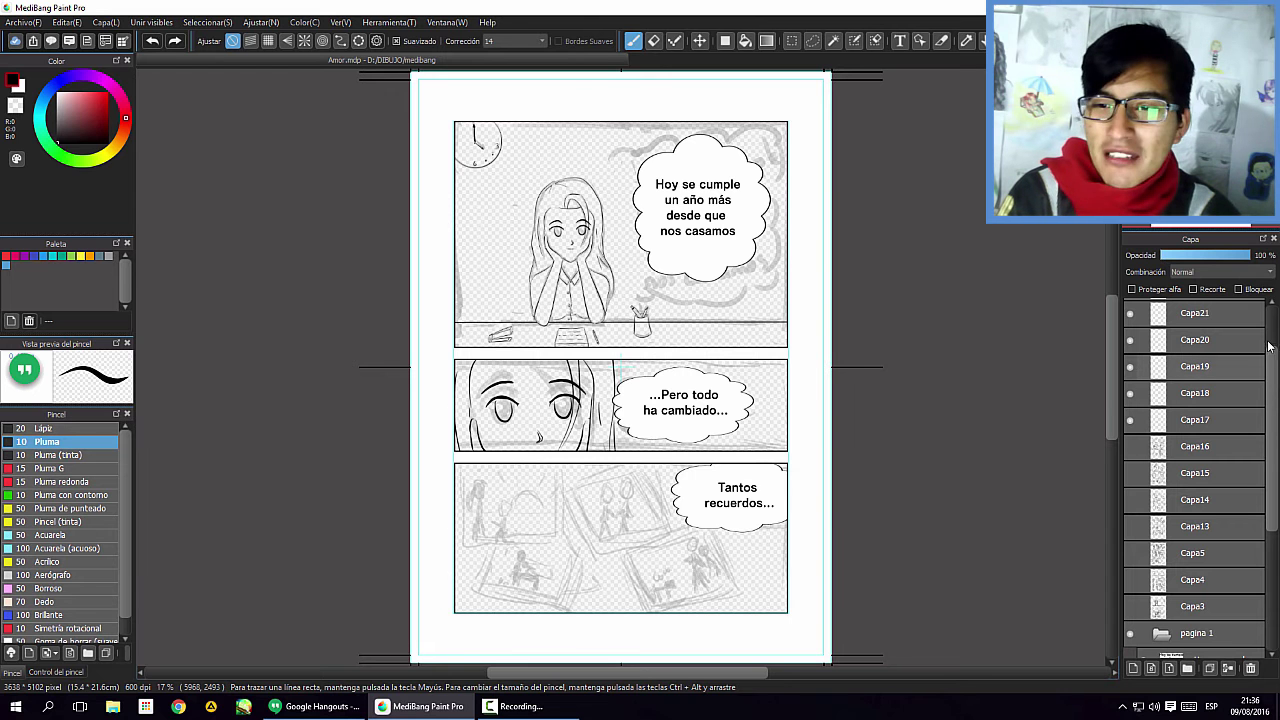
left_click_drag(1277, 388, 1273, 513)
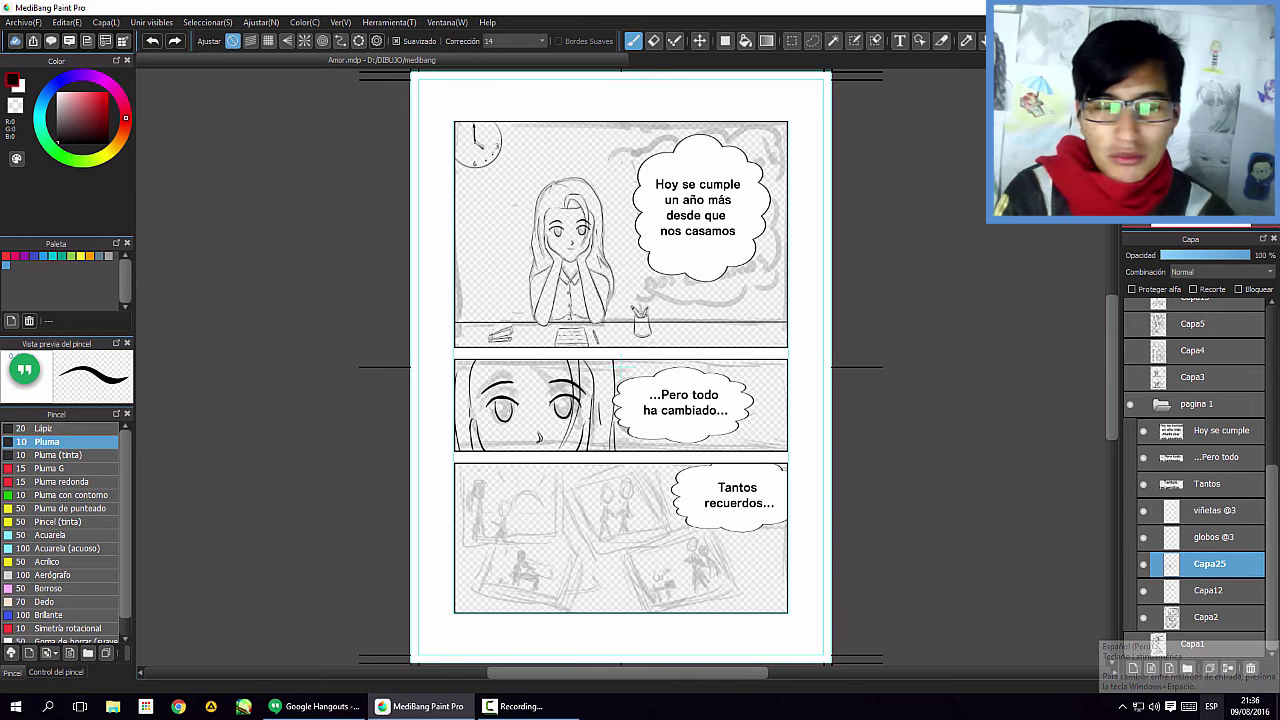
left_click_drag(1274, 507, 1276, 534)
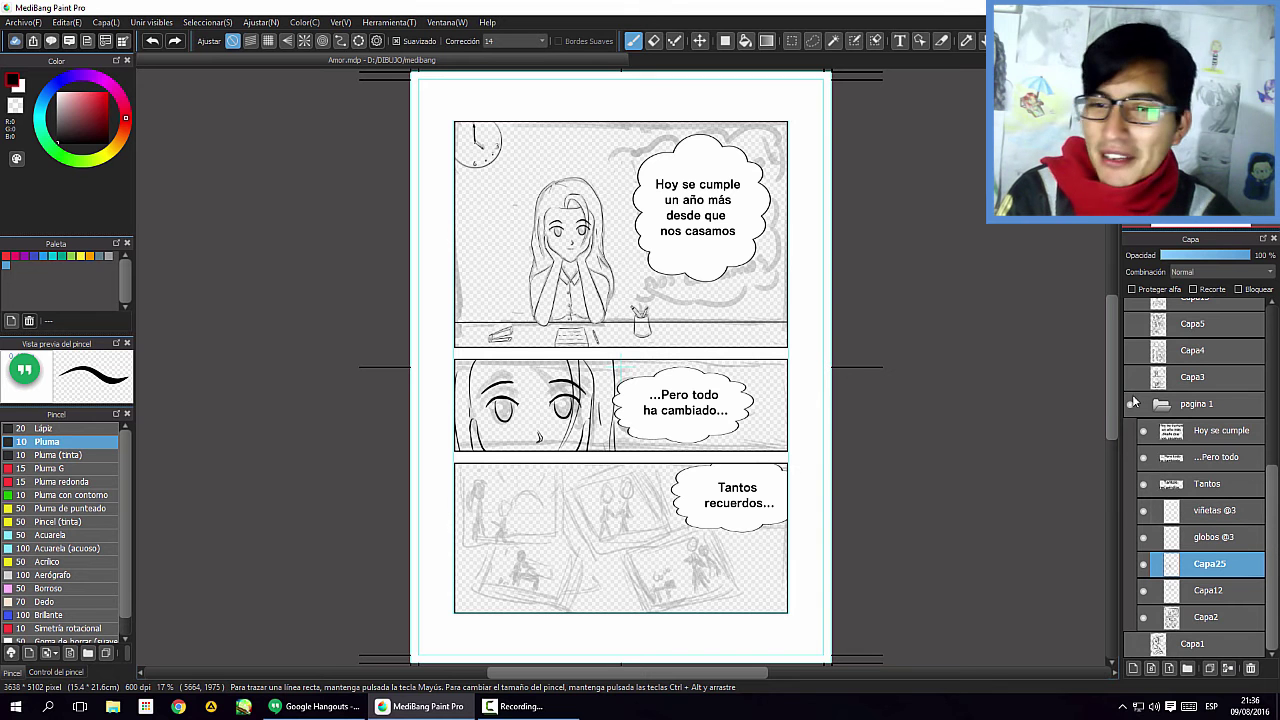
mouse_move(1273, 519)
left_mouse_down()
mouse_move(1276, 495)
mouse_move(1277, 538)
left_mouse_up()
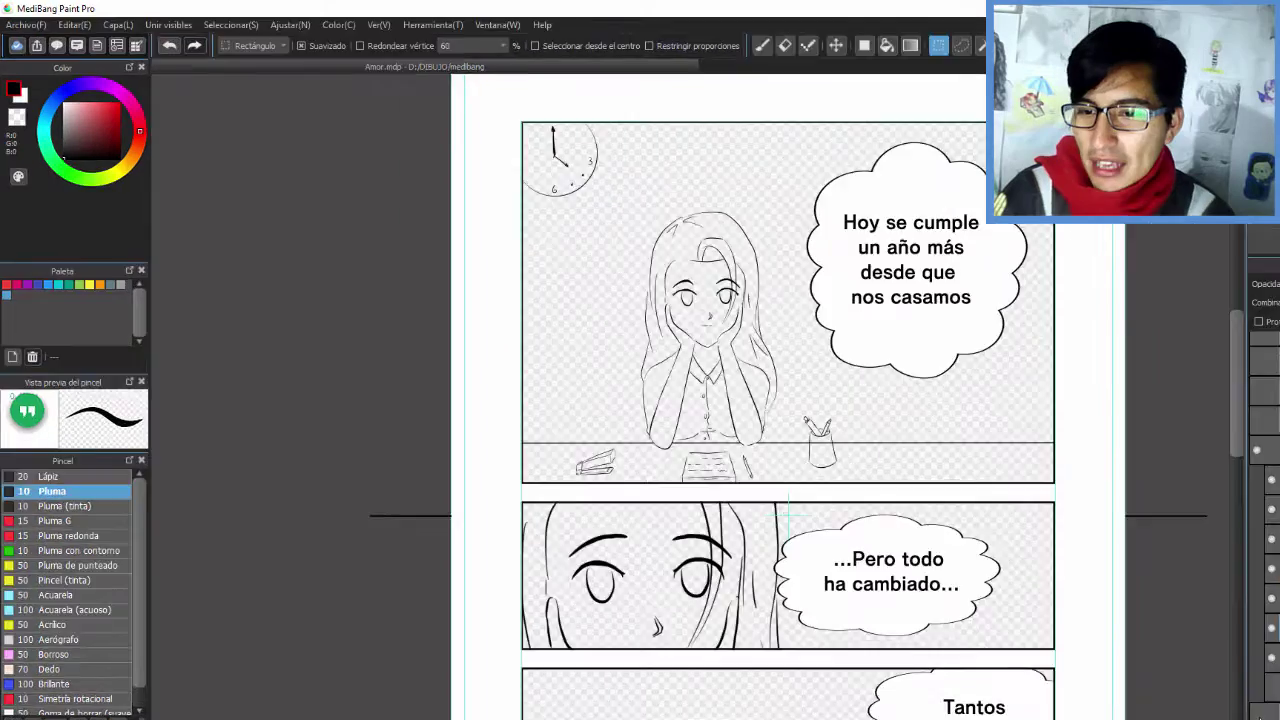
Open the Material window and browse the installed Tono materials
key("m")
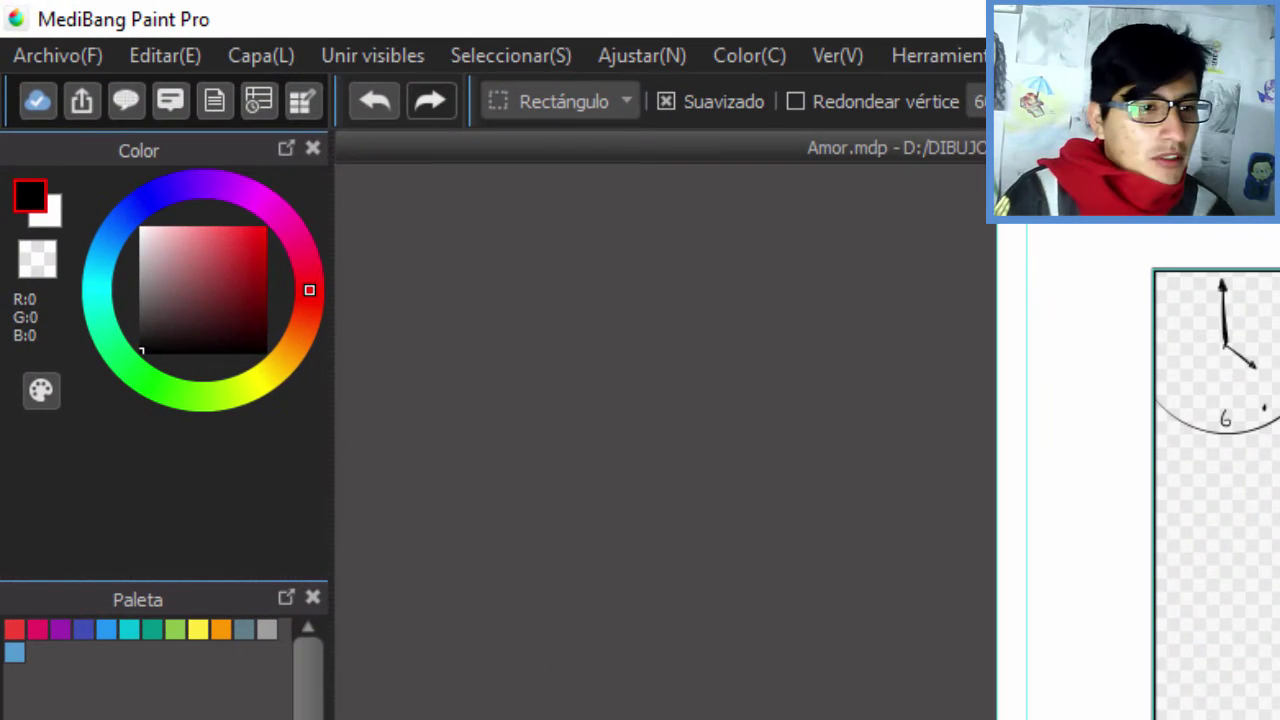
left_click(126, 100)
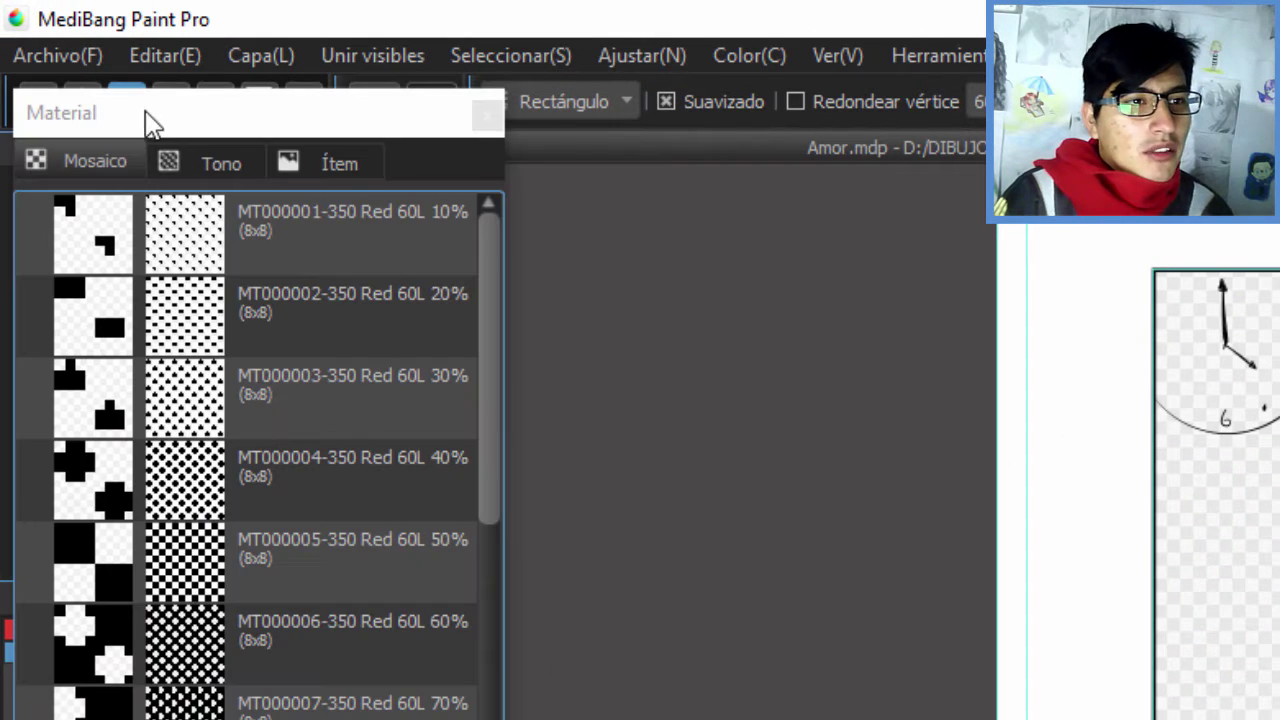
left_click(222, 165)
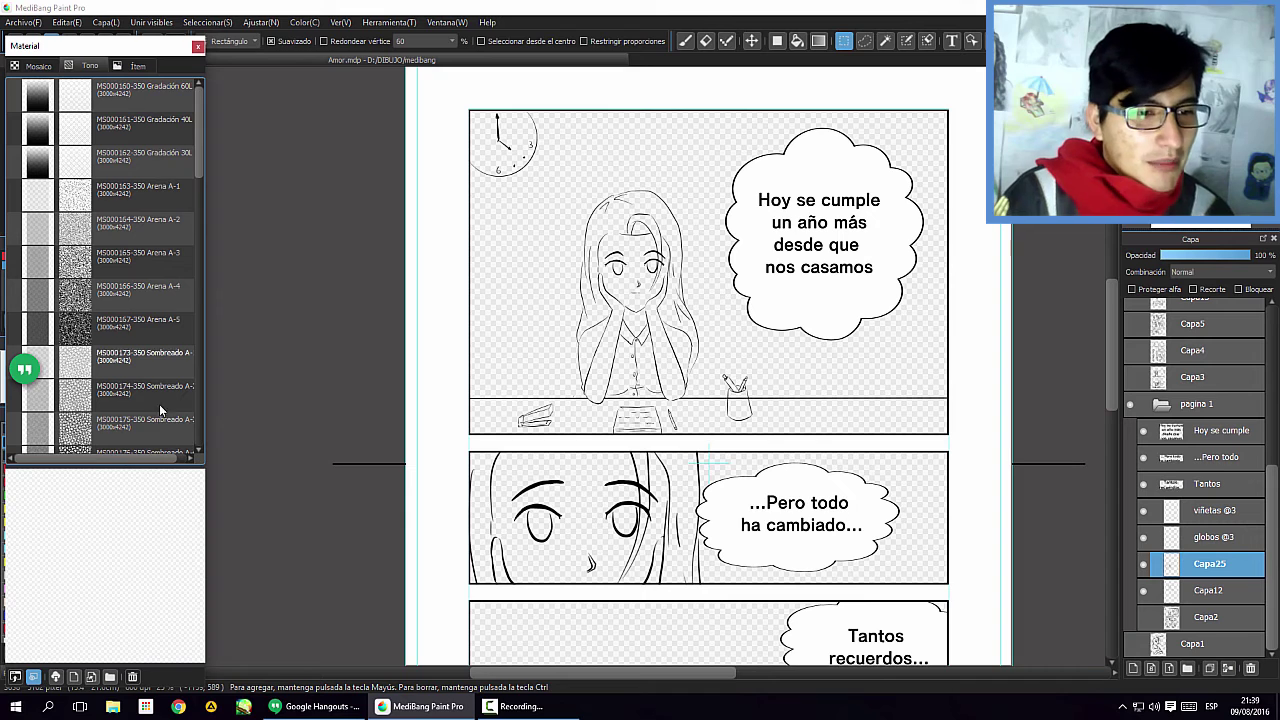
scroll(203, 396, "down", 10)
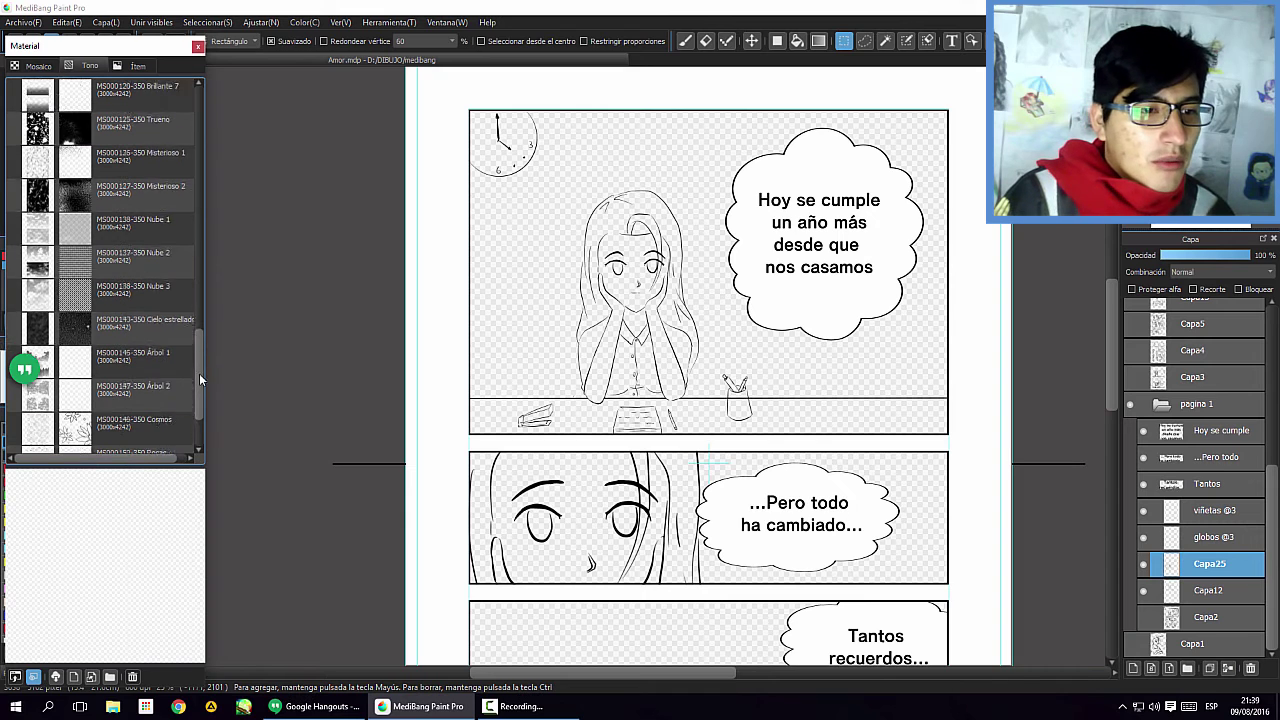
left_click_drag(200, 397, 194, 140)
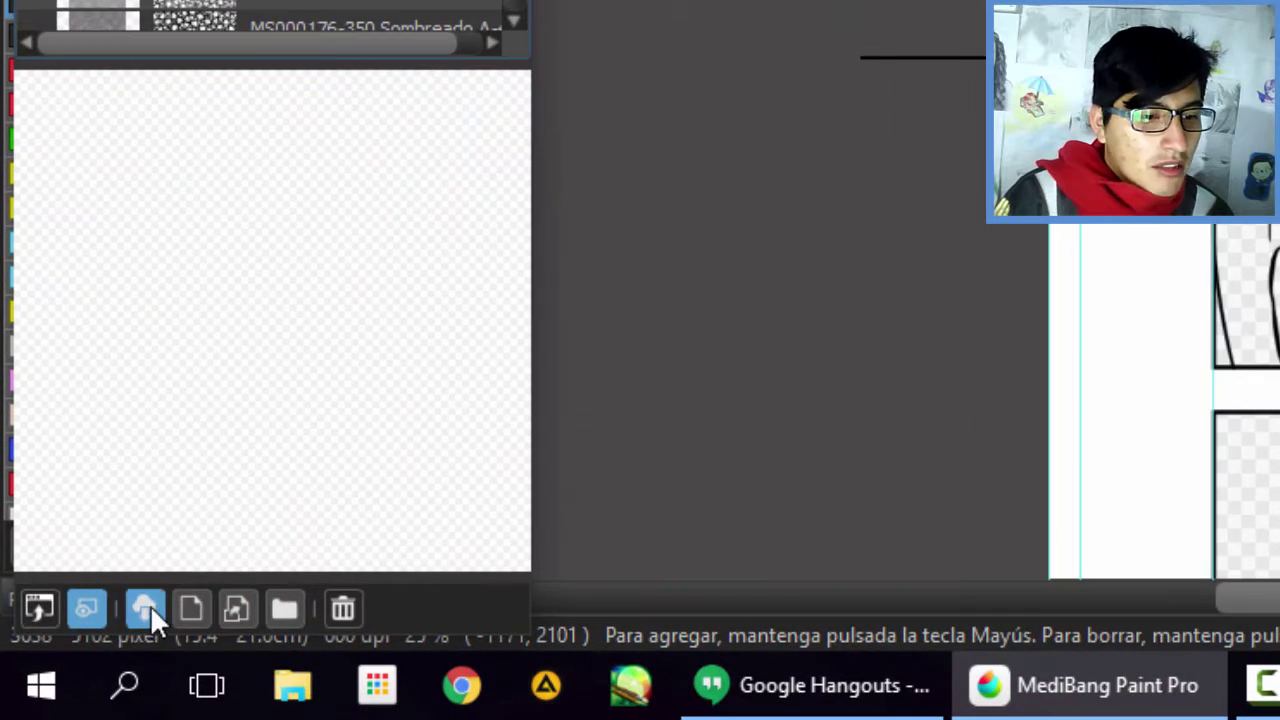
Open the cloud materials library and browse its Tono and Mosaico collections
left_click(64, 669)
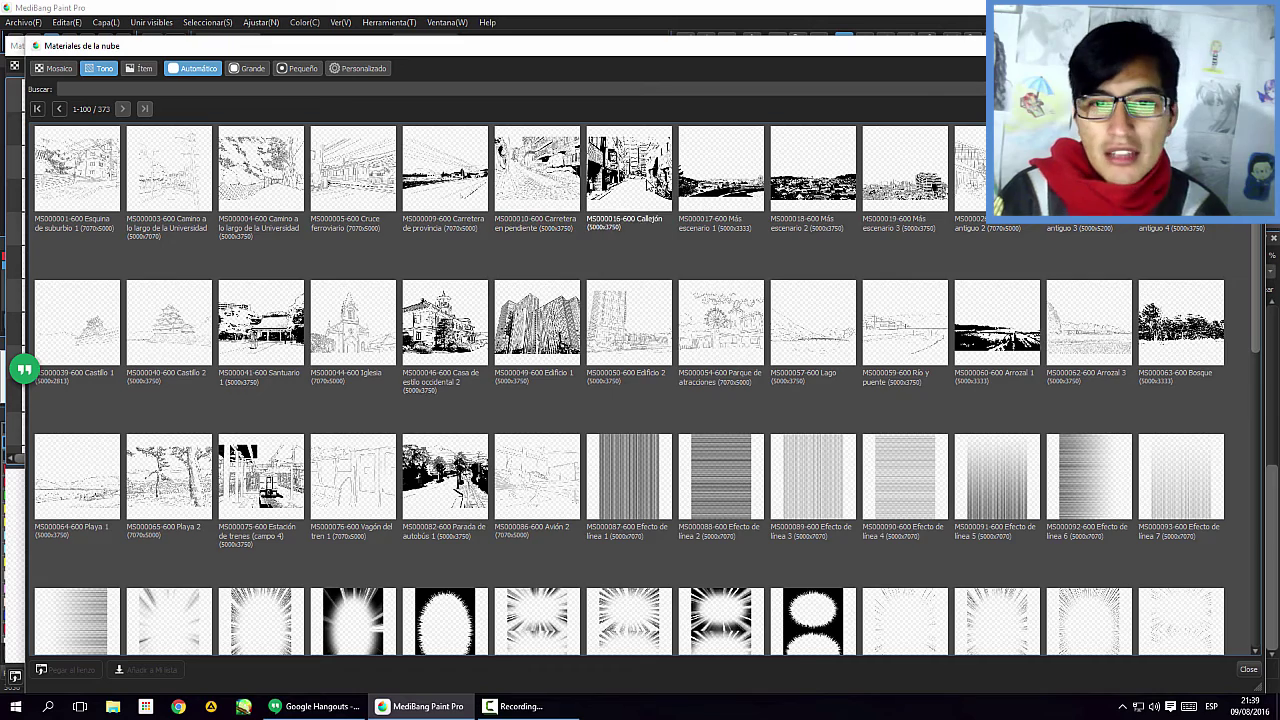
left_click(648, 188)
left_click(997, 320)
left_click(58, 68)
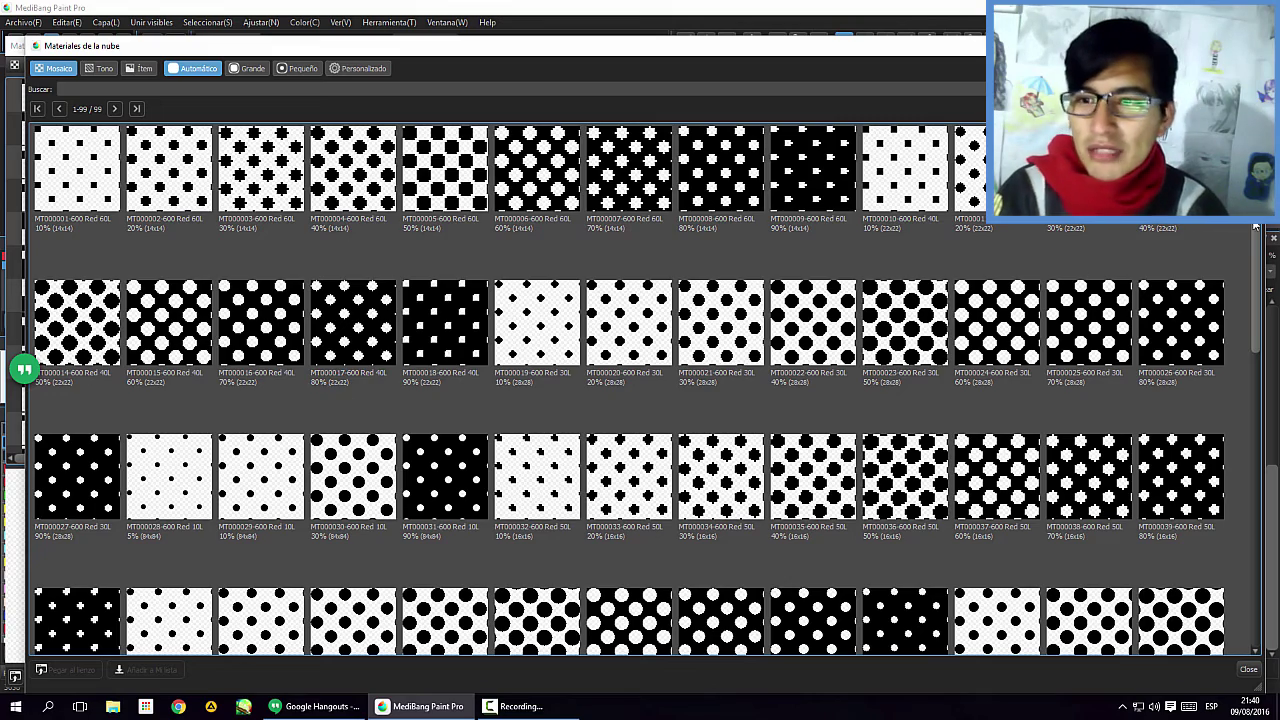
left_click_drag(1260, 228, 1272, 440)
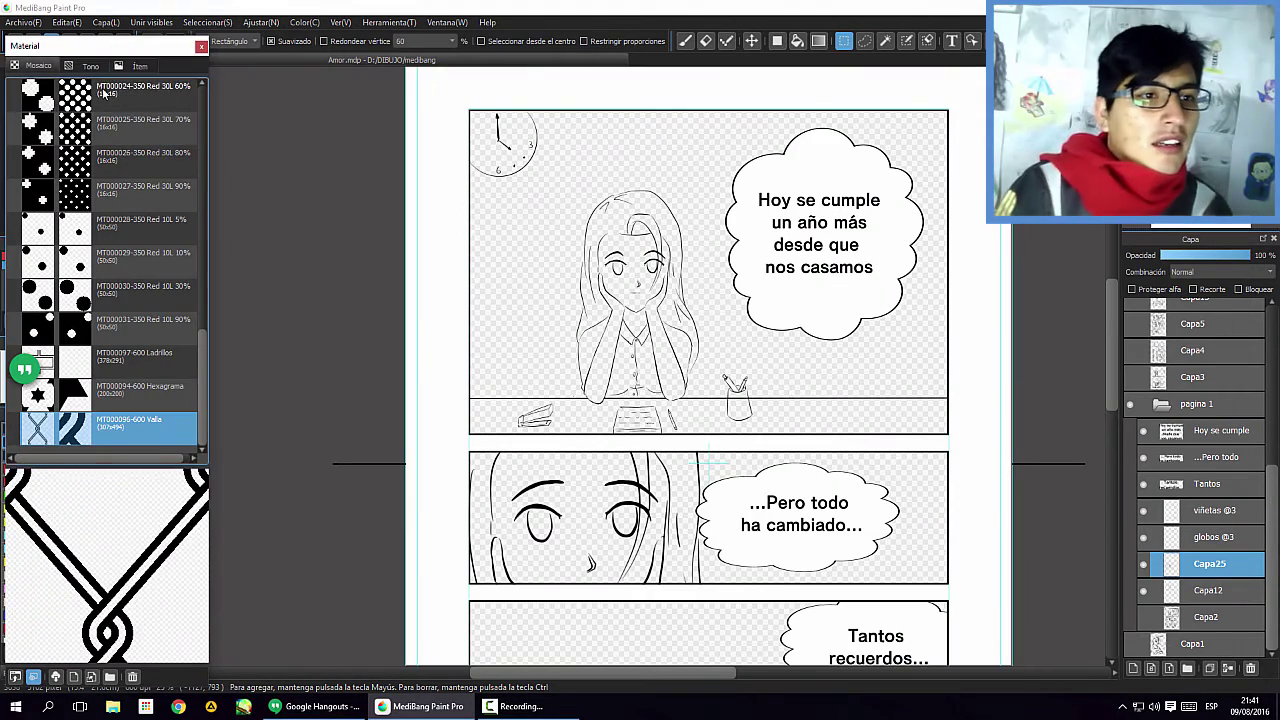
Review the Tono and Mosaico lists in the Material window, including the Hexagrama pattern
left_click(39, 67)
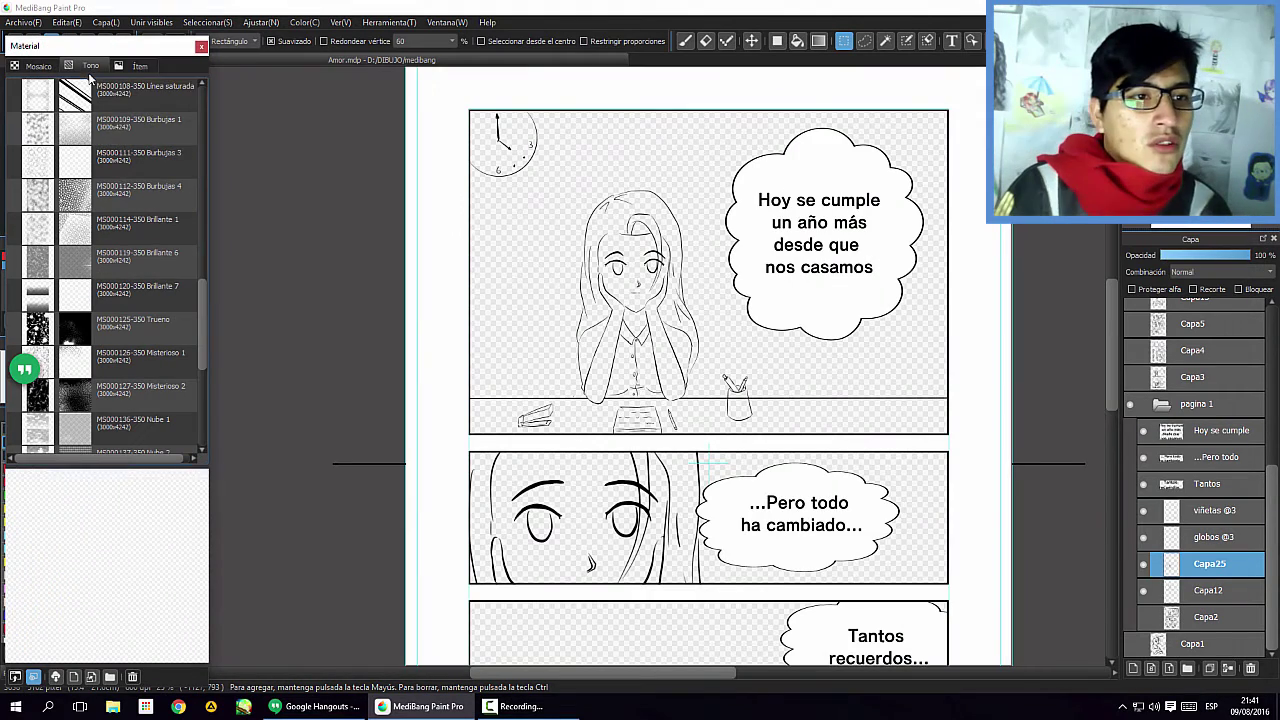
left_click(41, 70)
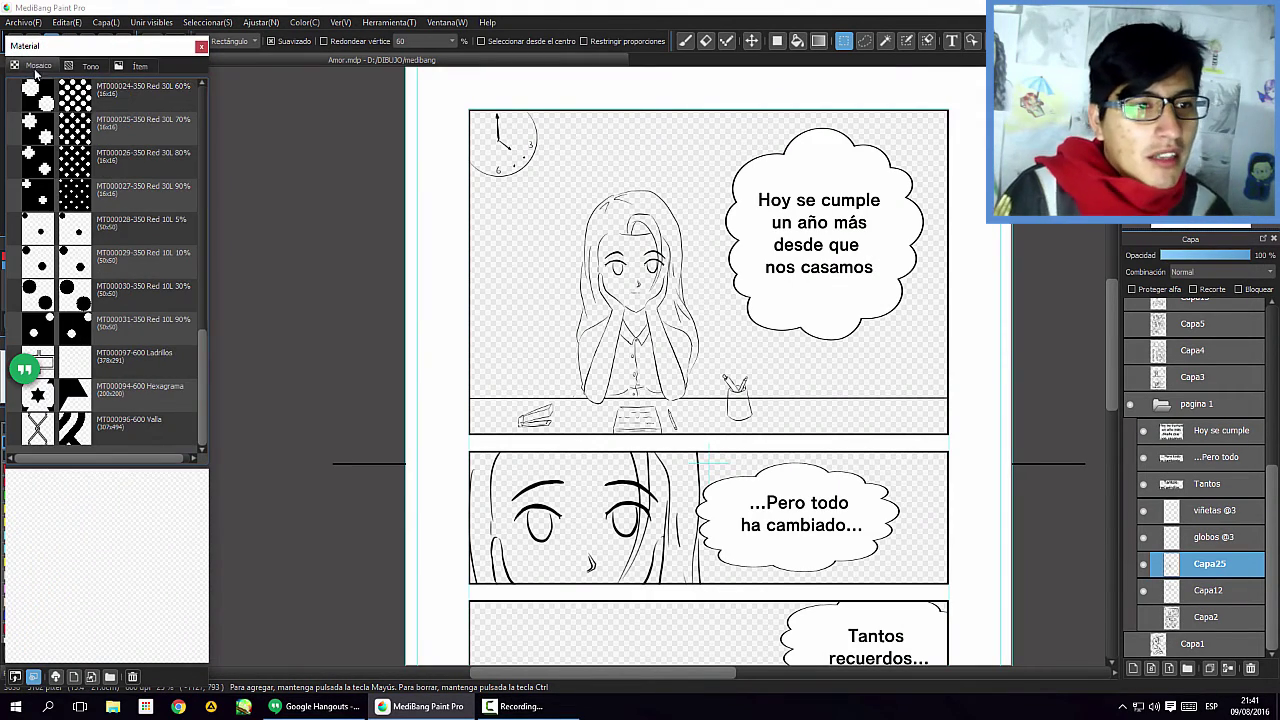
left_click(140, 388)
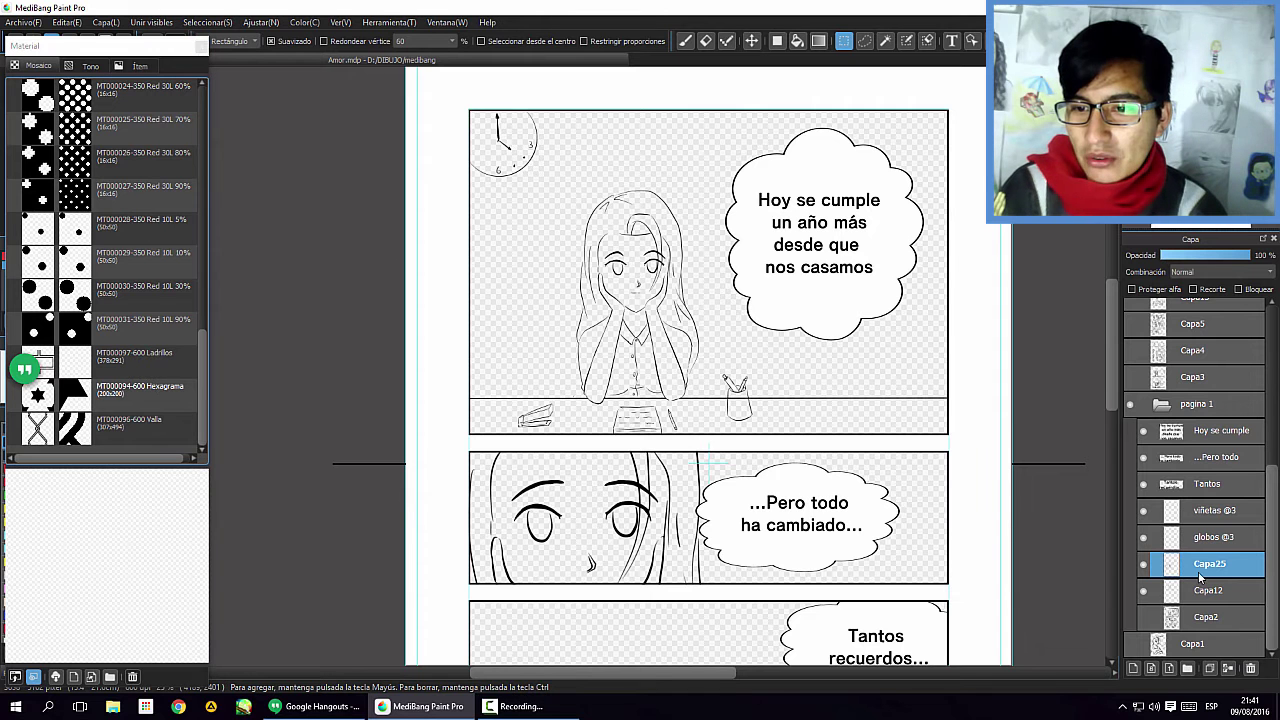
Toggle the visibility of Capa25 and Capa12 to check their line art, and merge Capa25 down into Capa12
left_click(1143, 565)
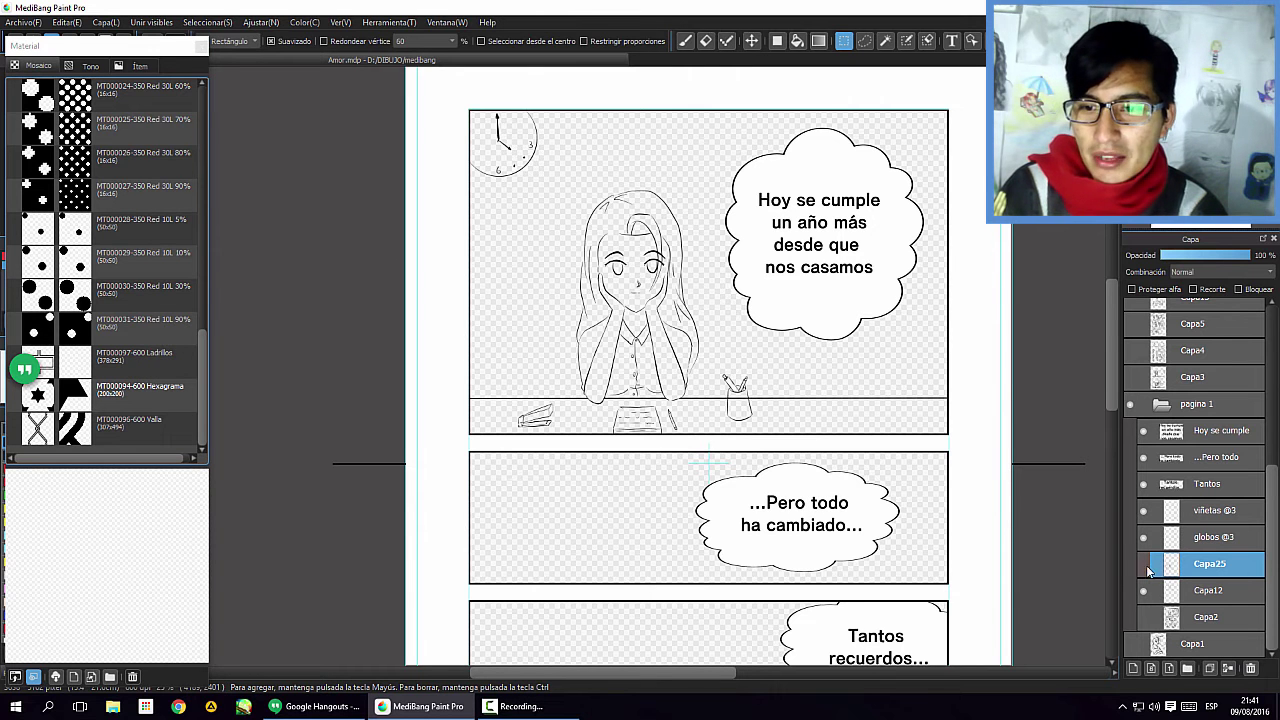
left_click(1143, 565)
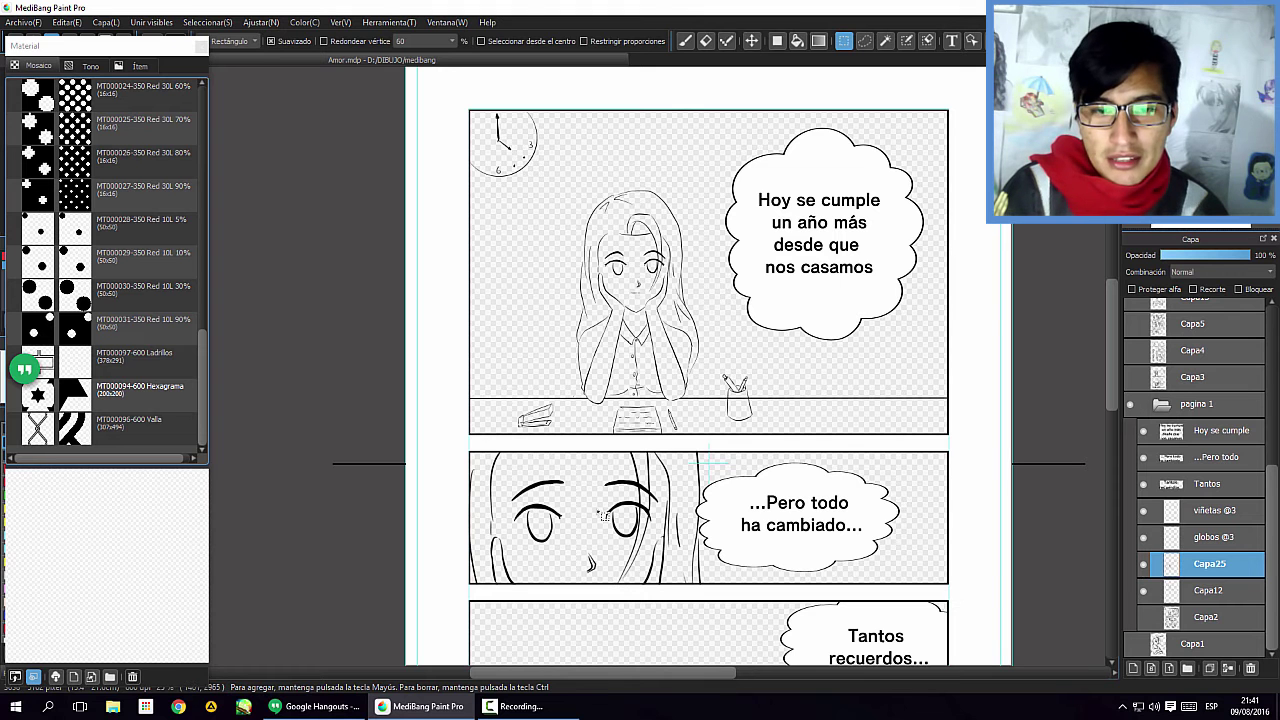
left_click(1143, 566)
left_click(1143, 568)
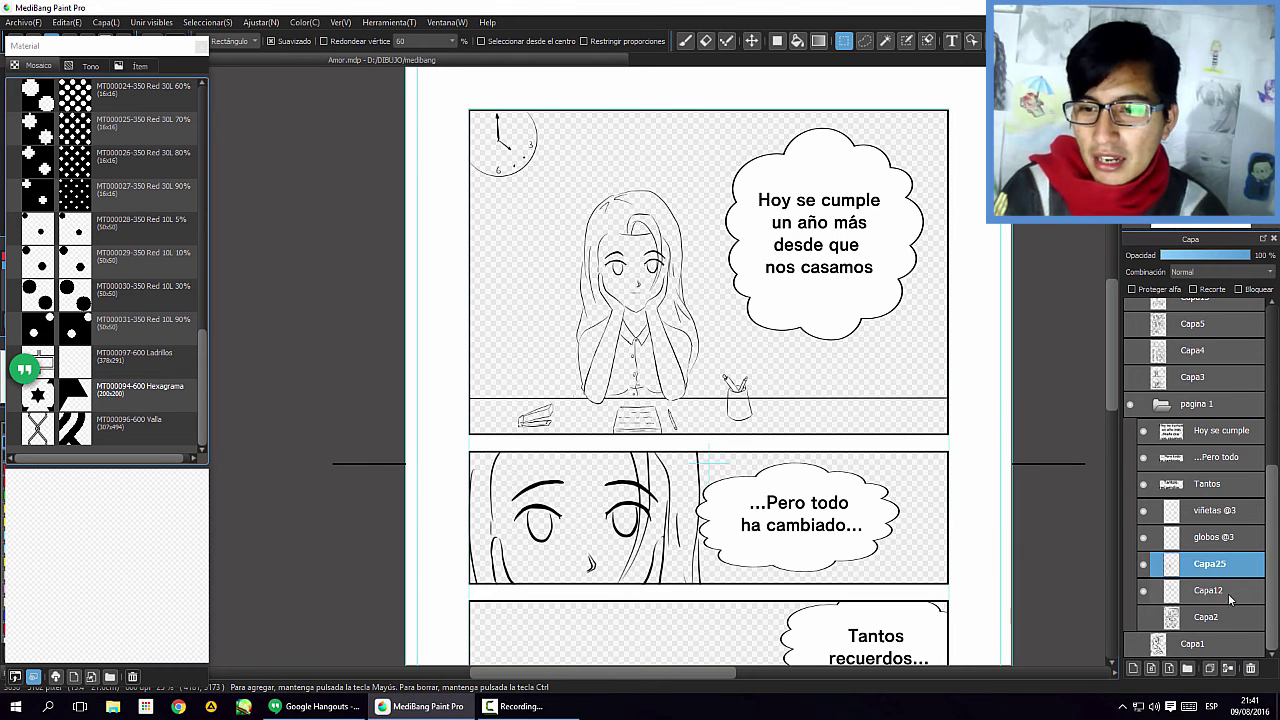
left_click(1143, 591)
left_click(1142, 590)
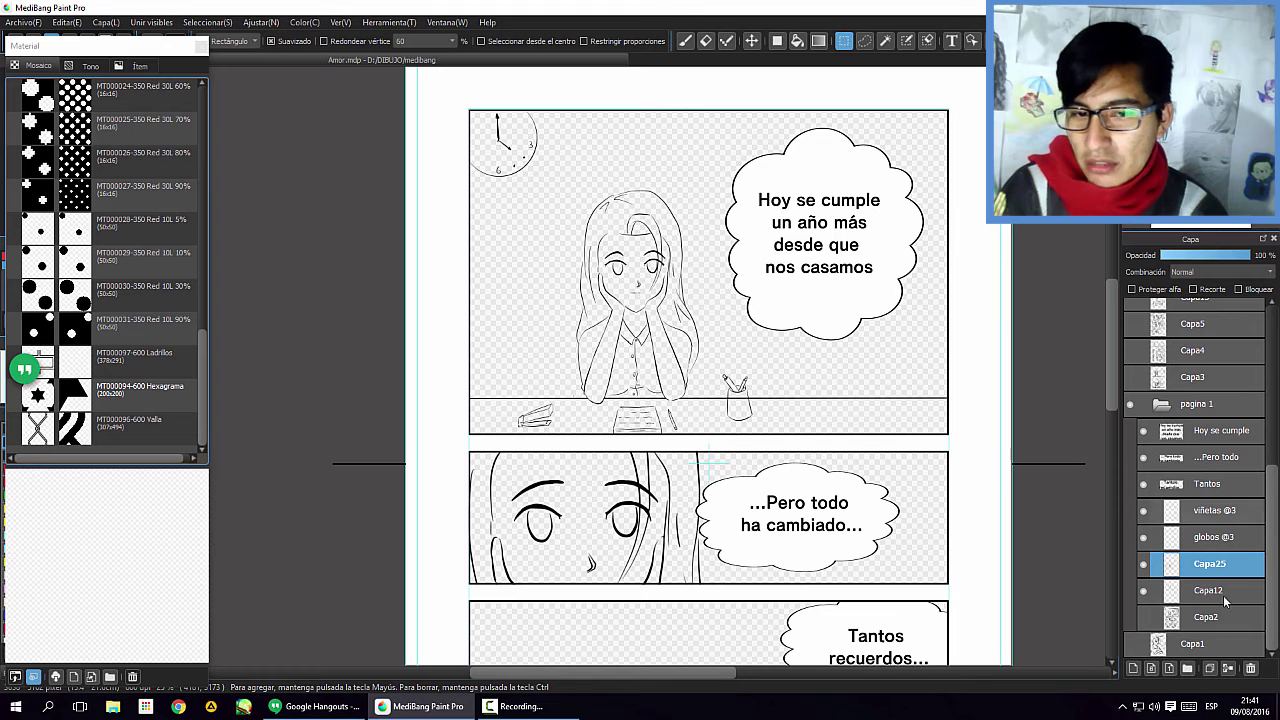
left_click(1228, 668)
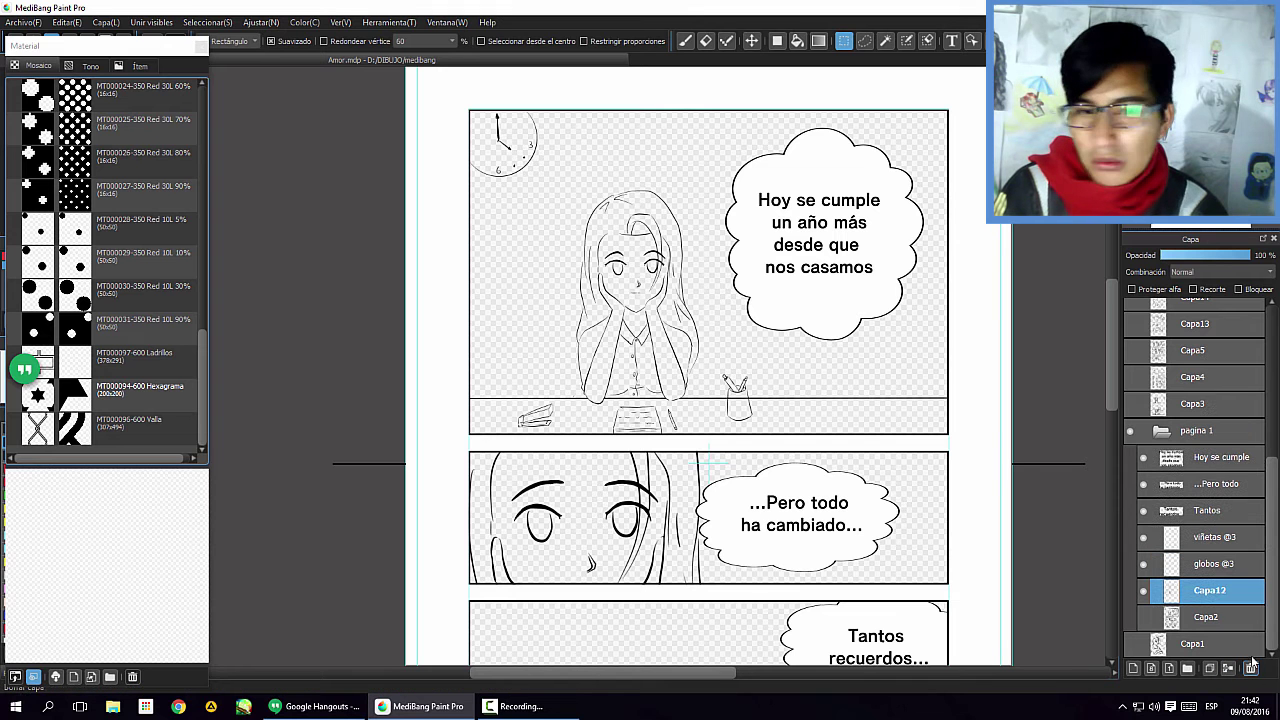
left_click(1143, 591)
left_click(1143, 591)
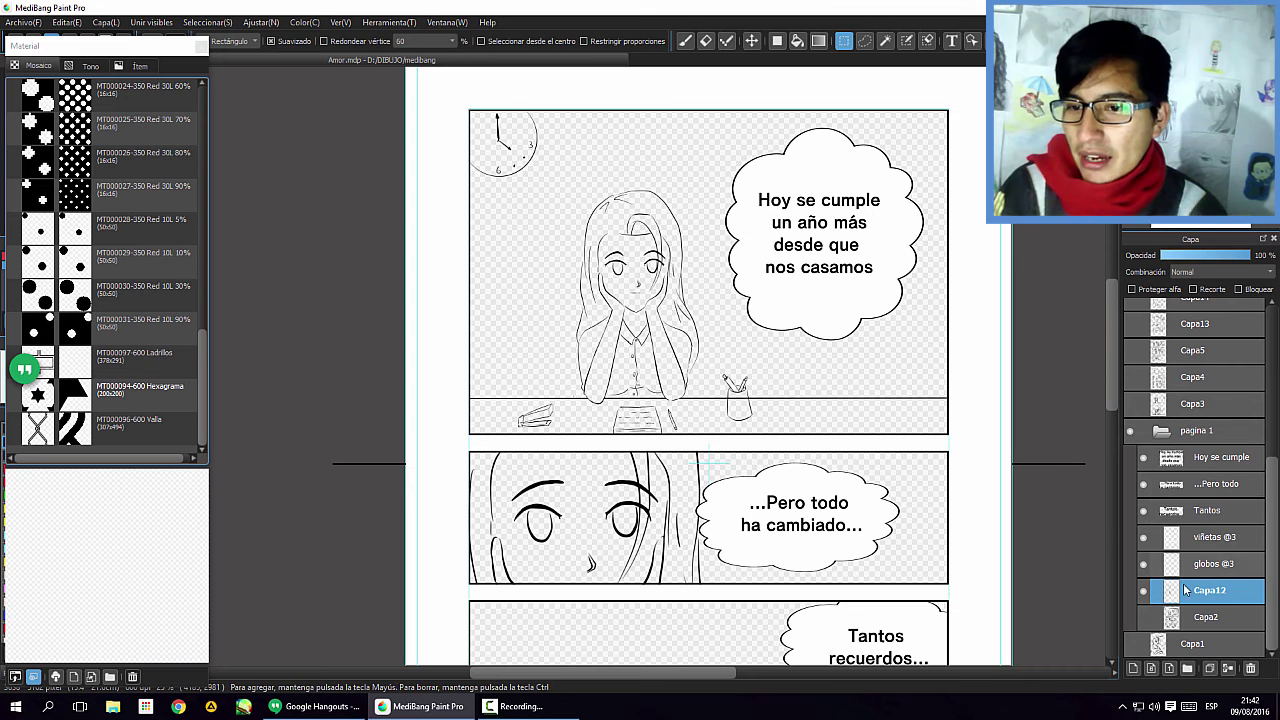
Add a new layer above Capa12 in the pagina 1 folder and name it tramas
left_click(1133, 668)
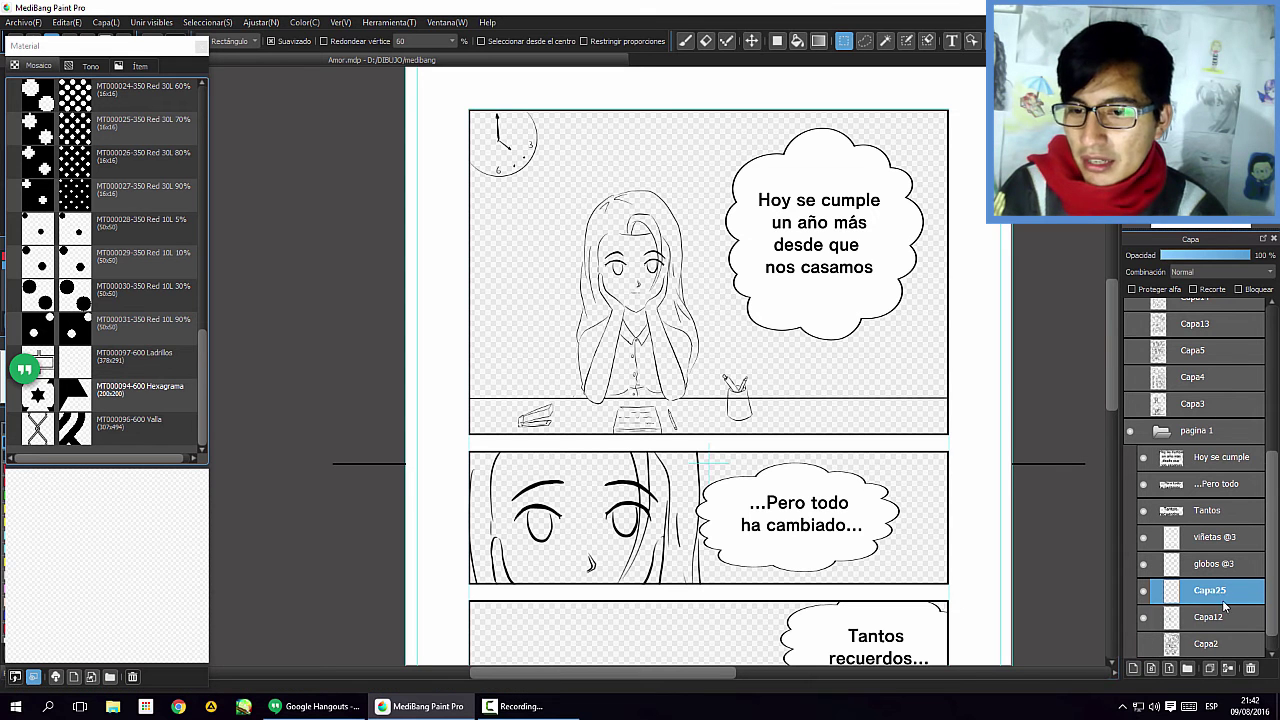
double_click(1213, 592)
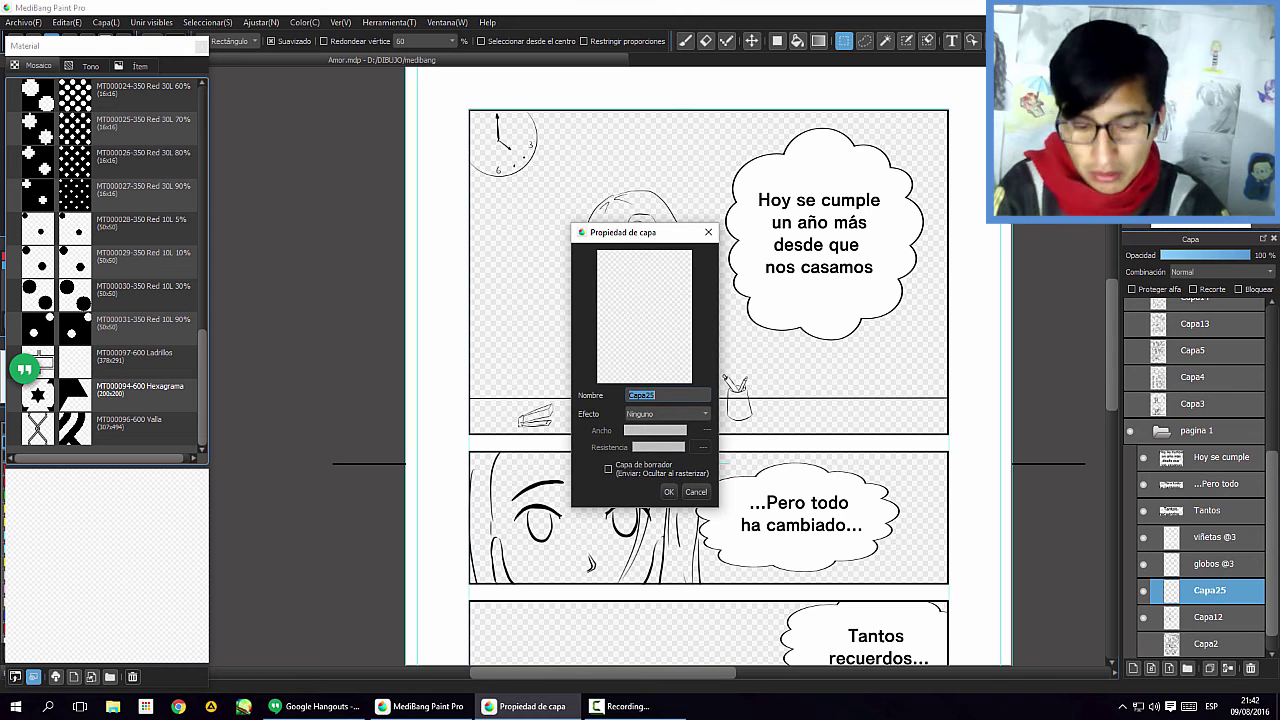
type("trama")
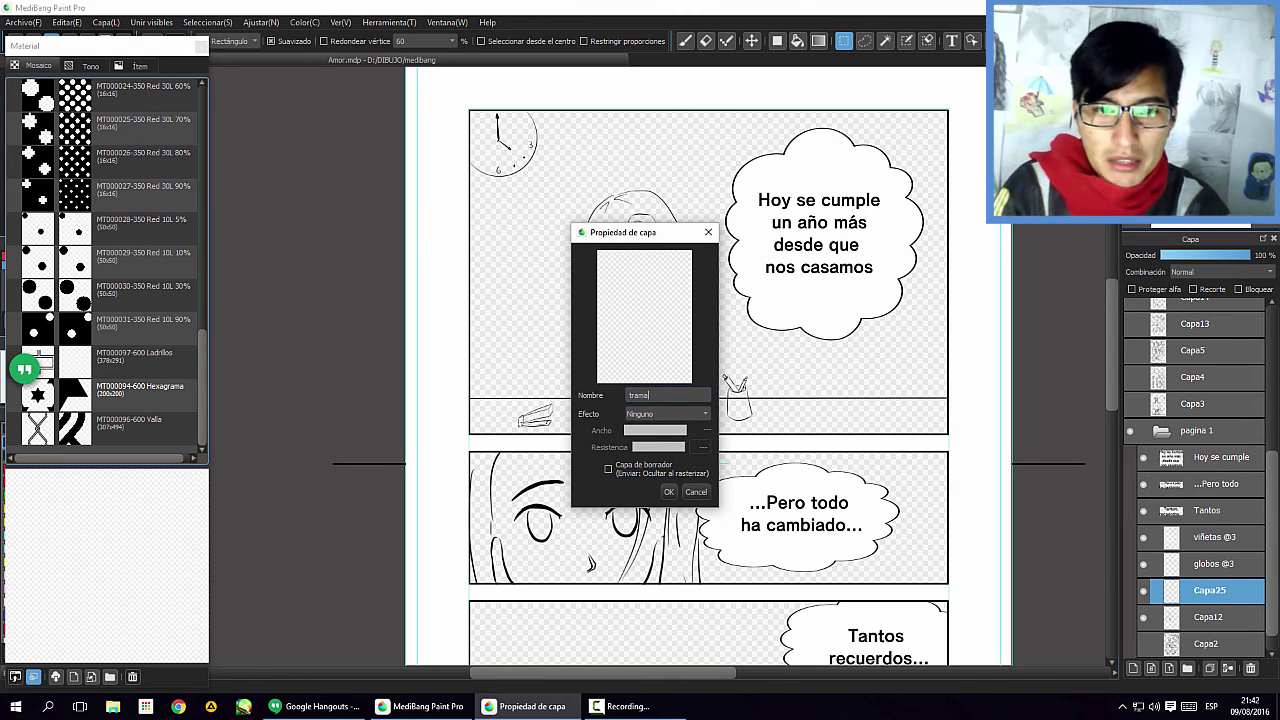
type("s")
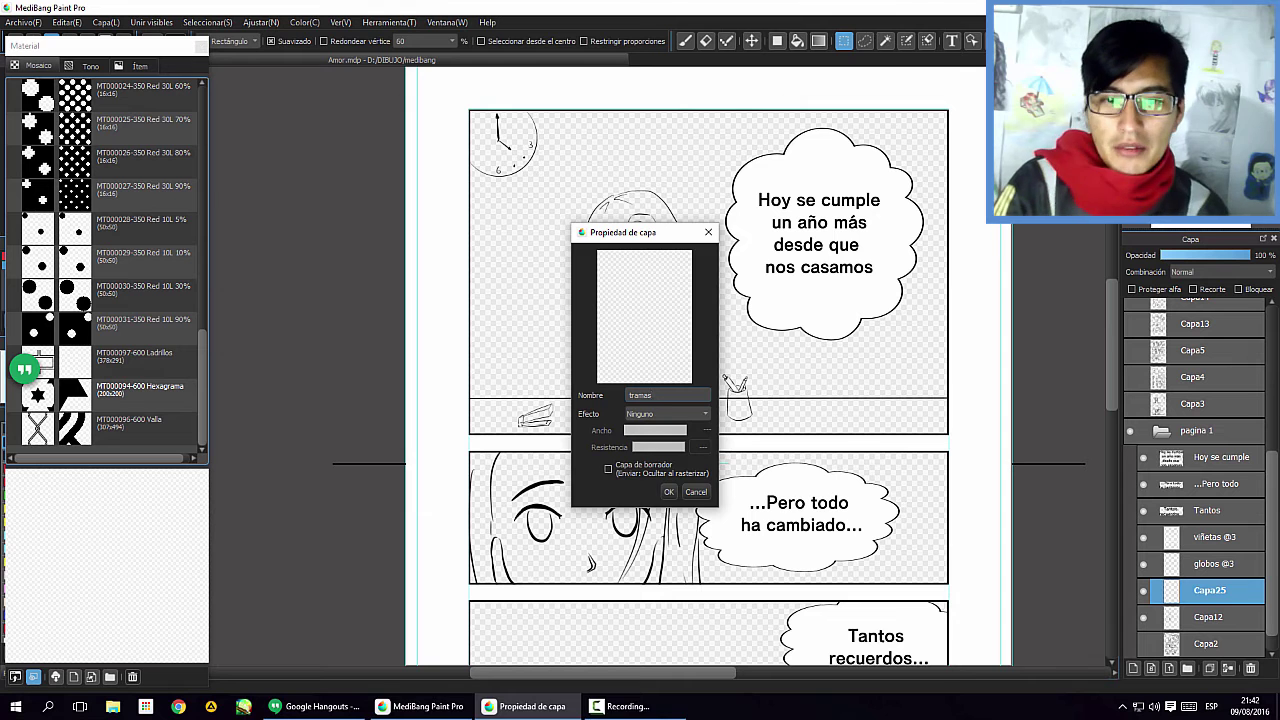
key("Return")
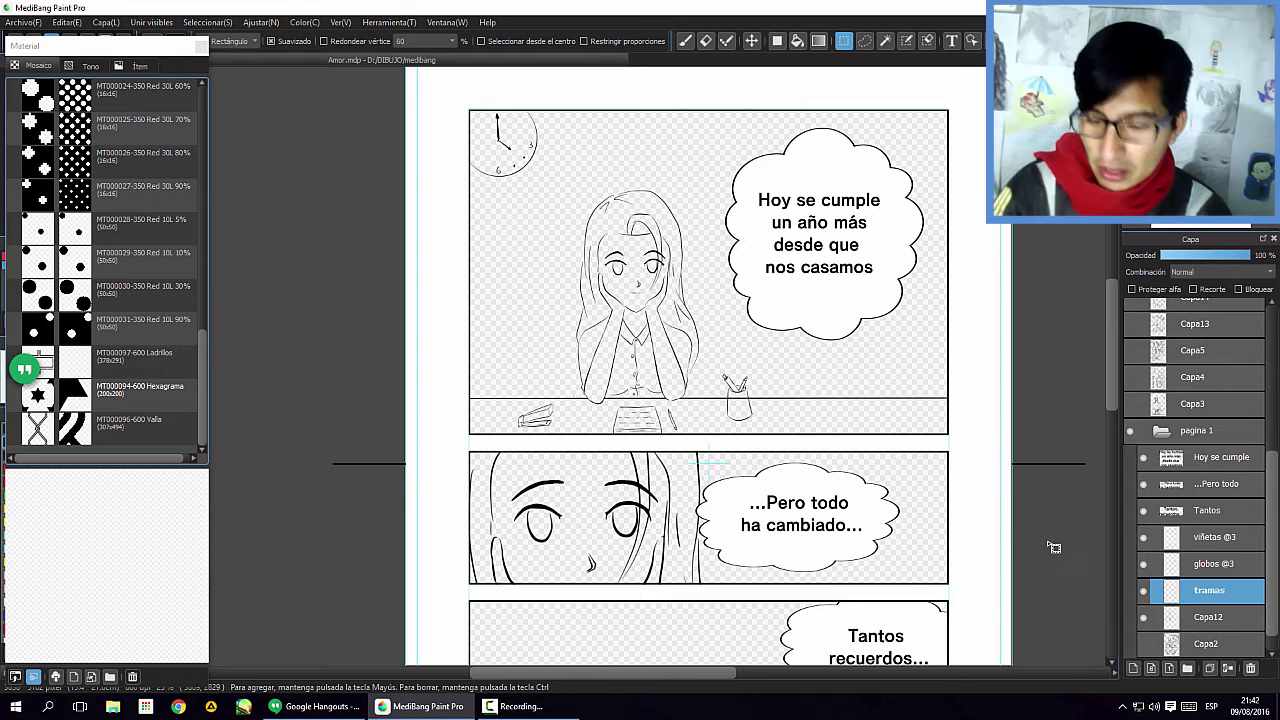
Select the interior of the first comic panel from the viñetas @3 layer using the Magic Wand with reference Capa
left_click(1220, 534)
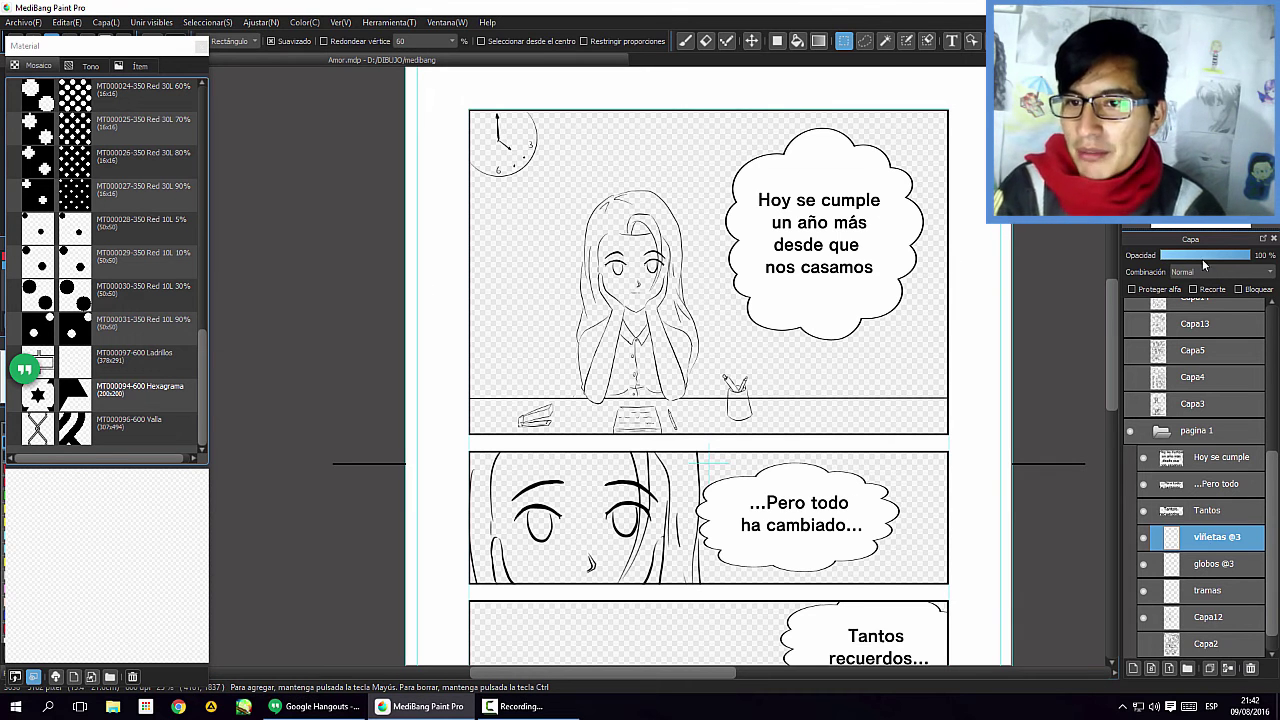
left_click(887, 44)
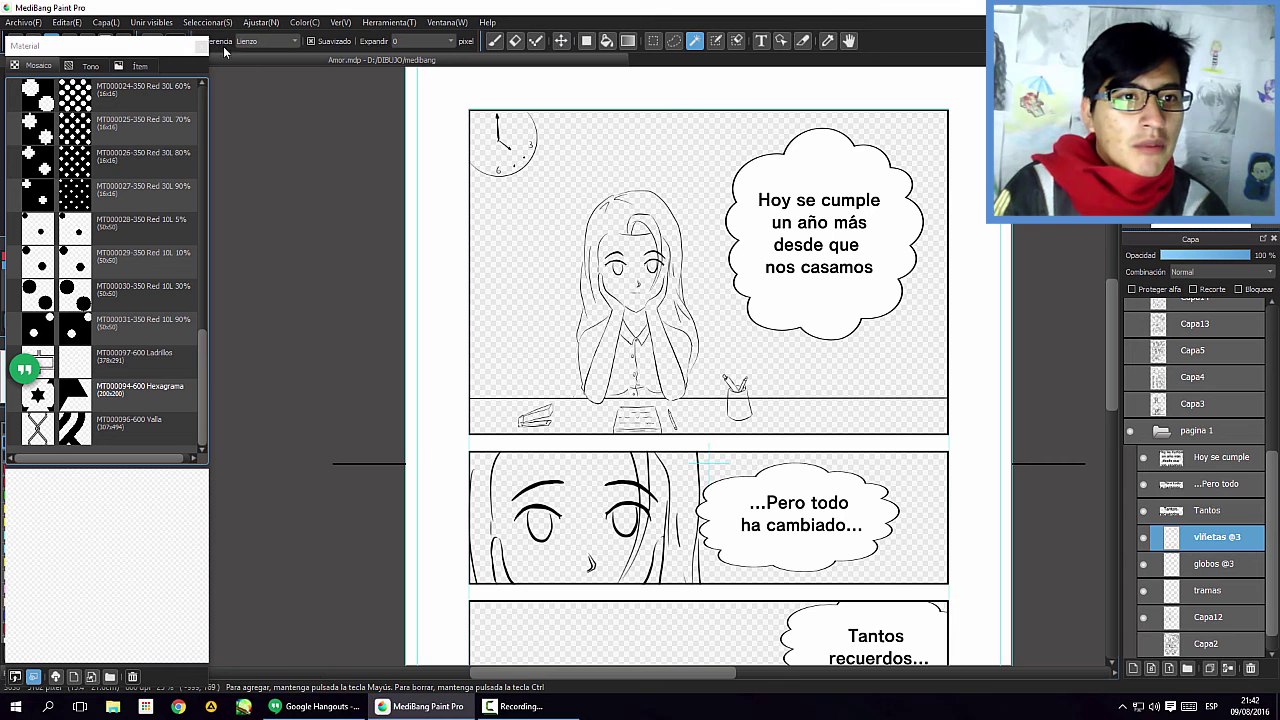
left_click(293, 42)
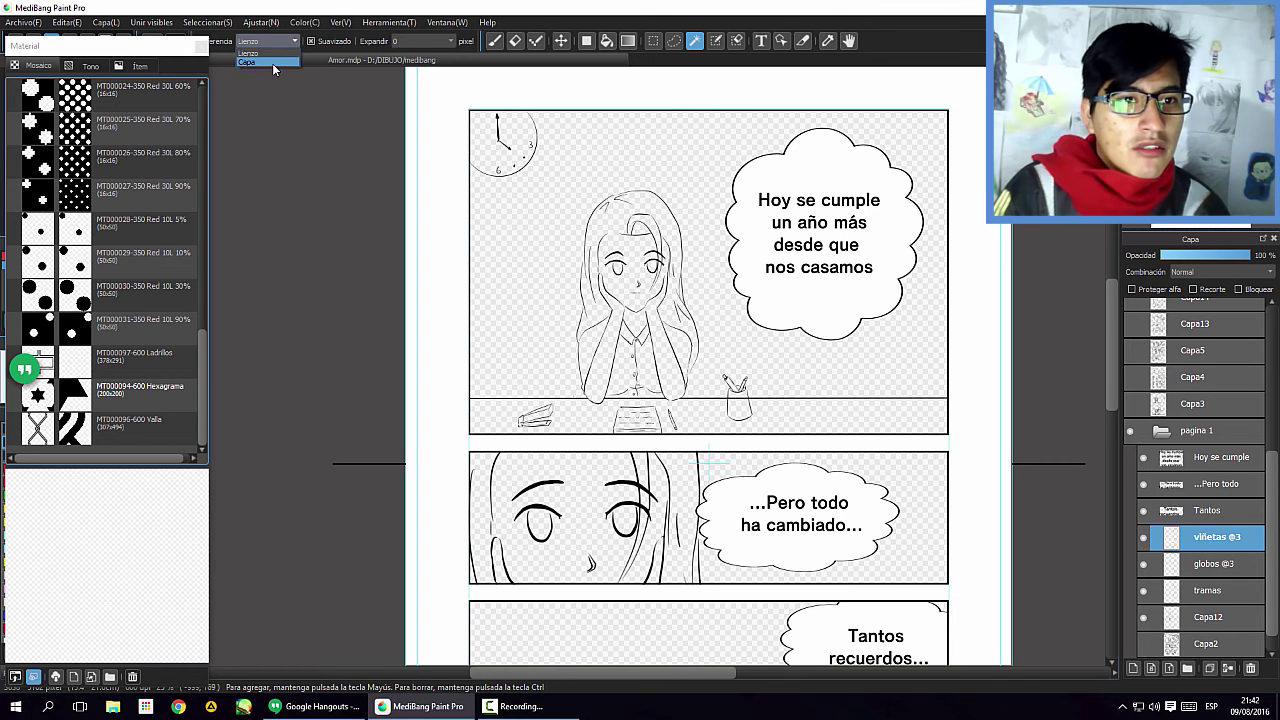
left_click(627, 229)
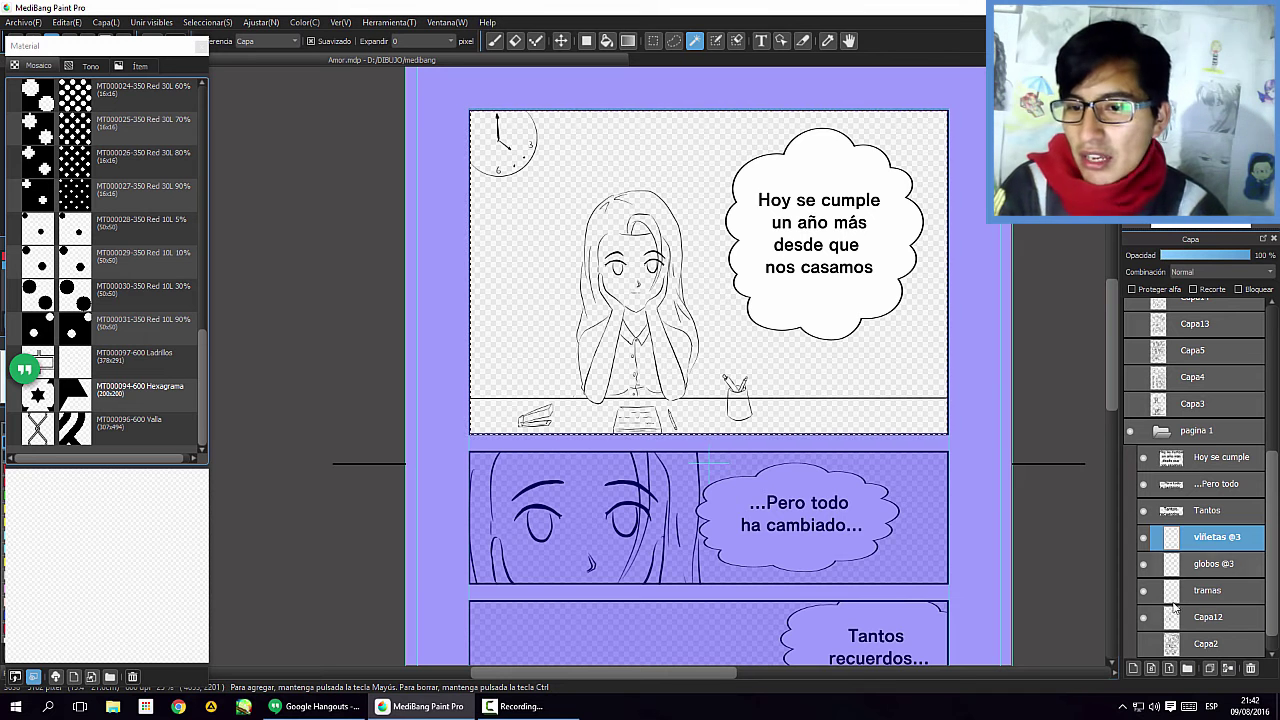
Fill the selected first panel on the tramas layer with an upward black-to-white linear gradient and move that layer below Capa12
left_click(1211, 592)
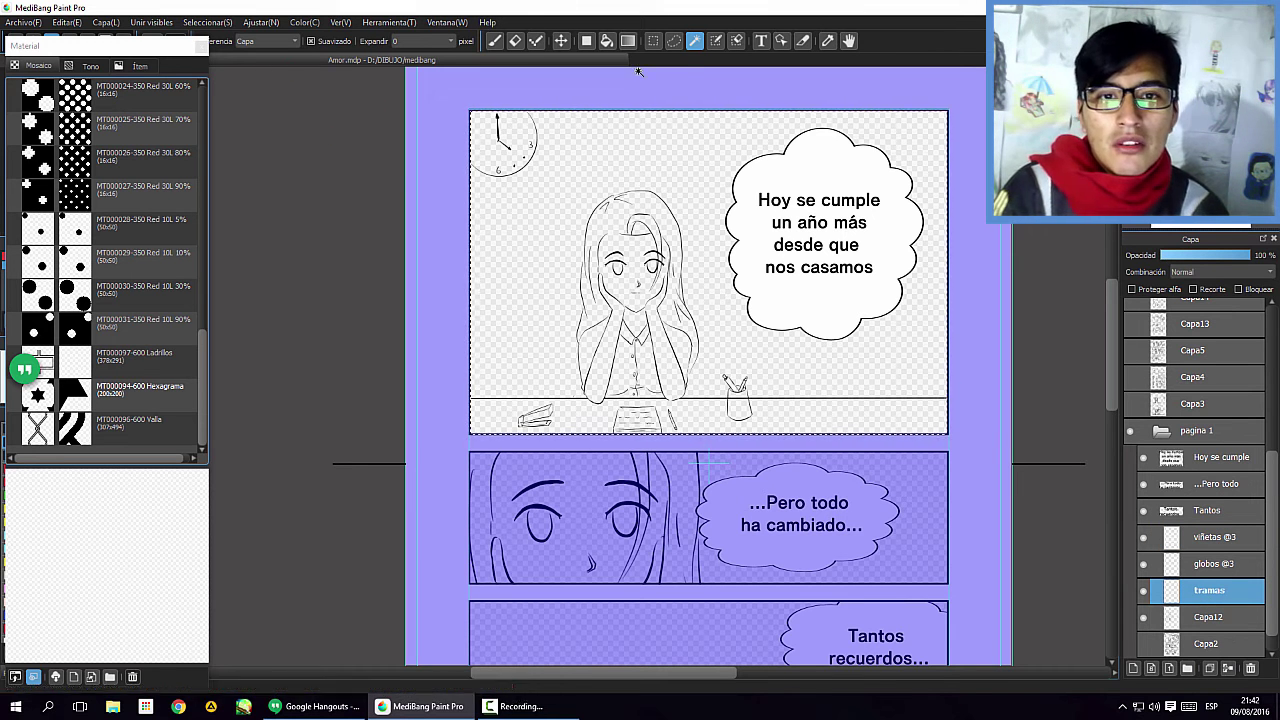
left_click(628, 40)
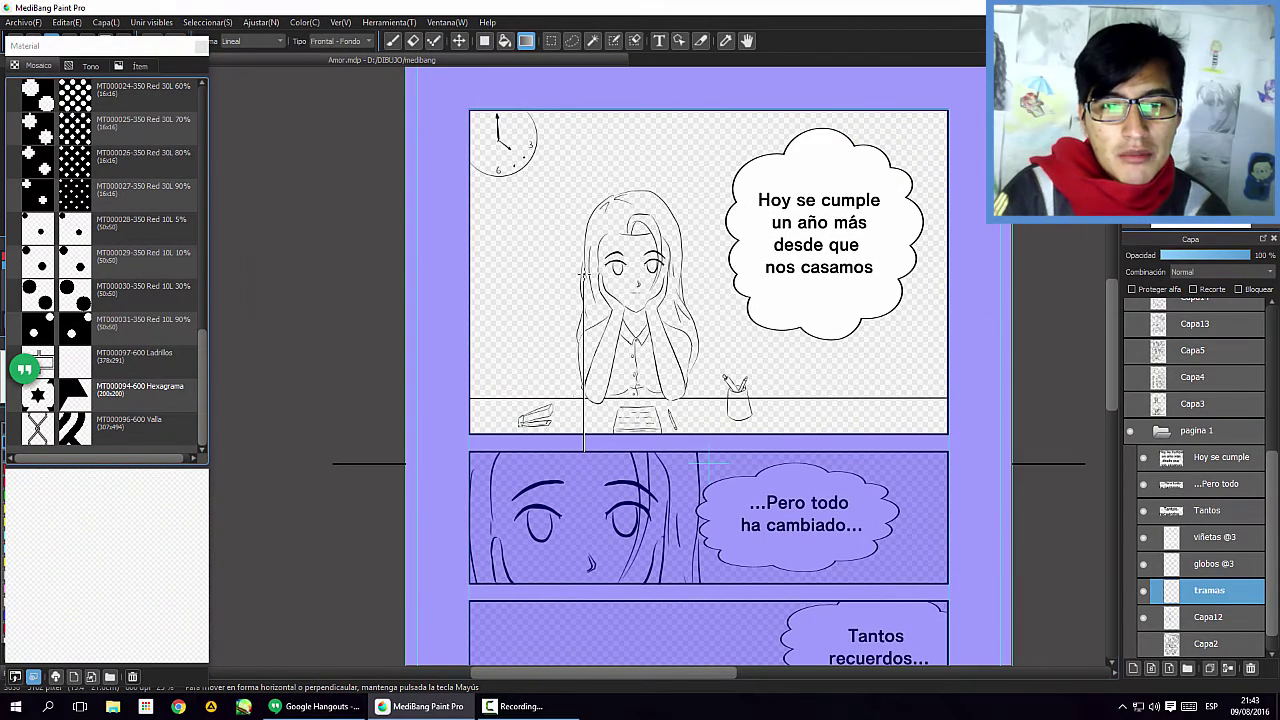
left_click_drag(600, 319, 670, 407)
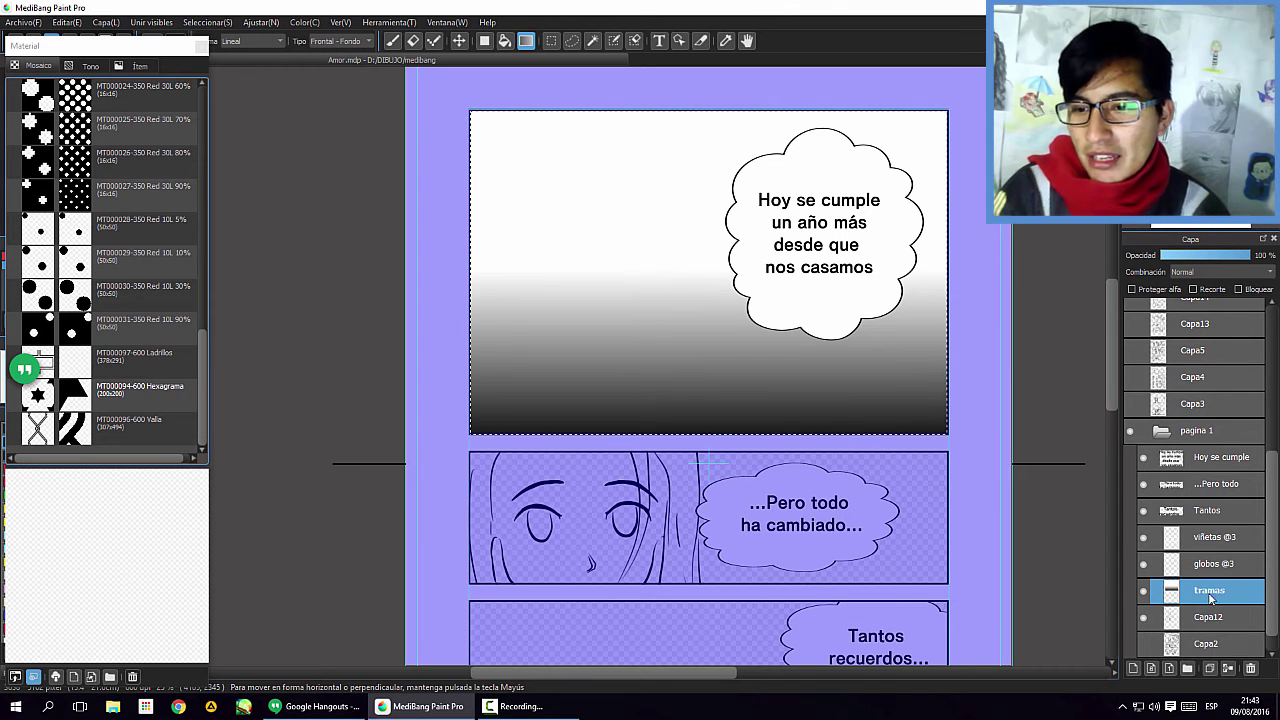
left_click_drag(1208, 626, 1209, 624)
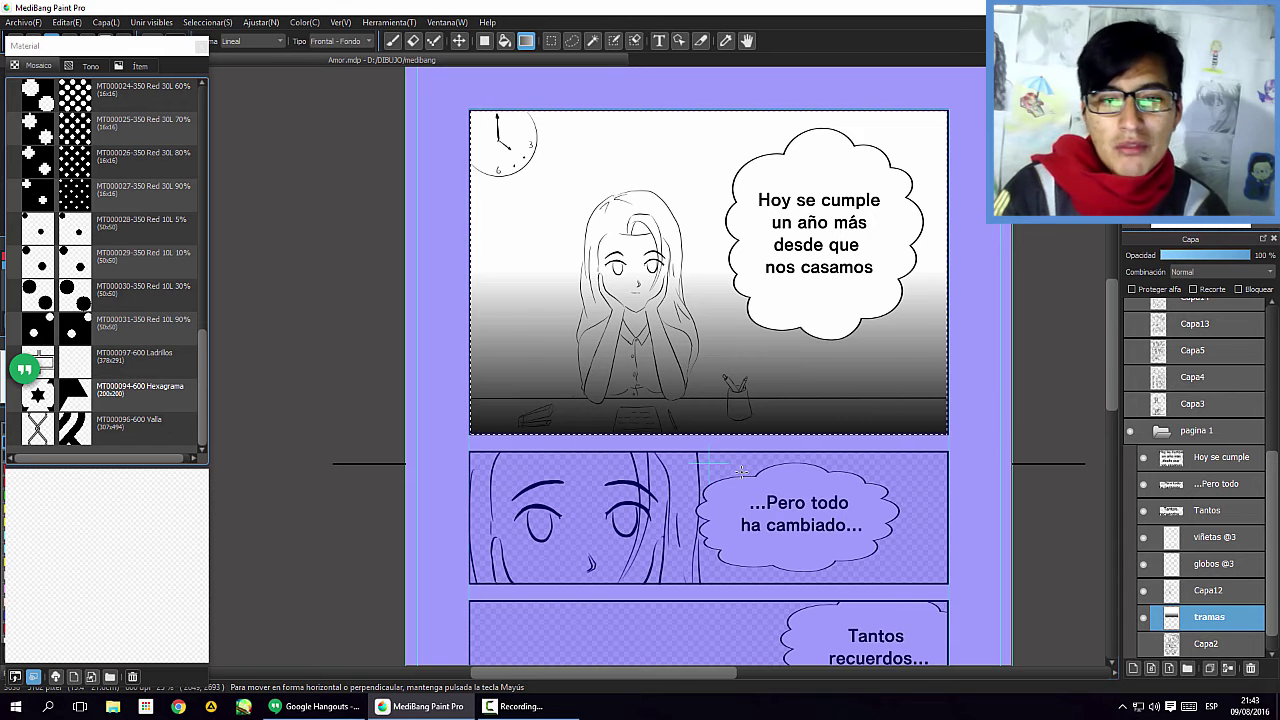
Redraw the first panel's gradient so it spans most of the panel height, and clear the gradient from the tramas layer
left_click_drag(777, 374, 770, 125)
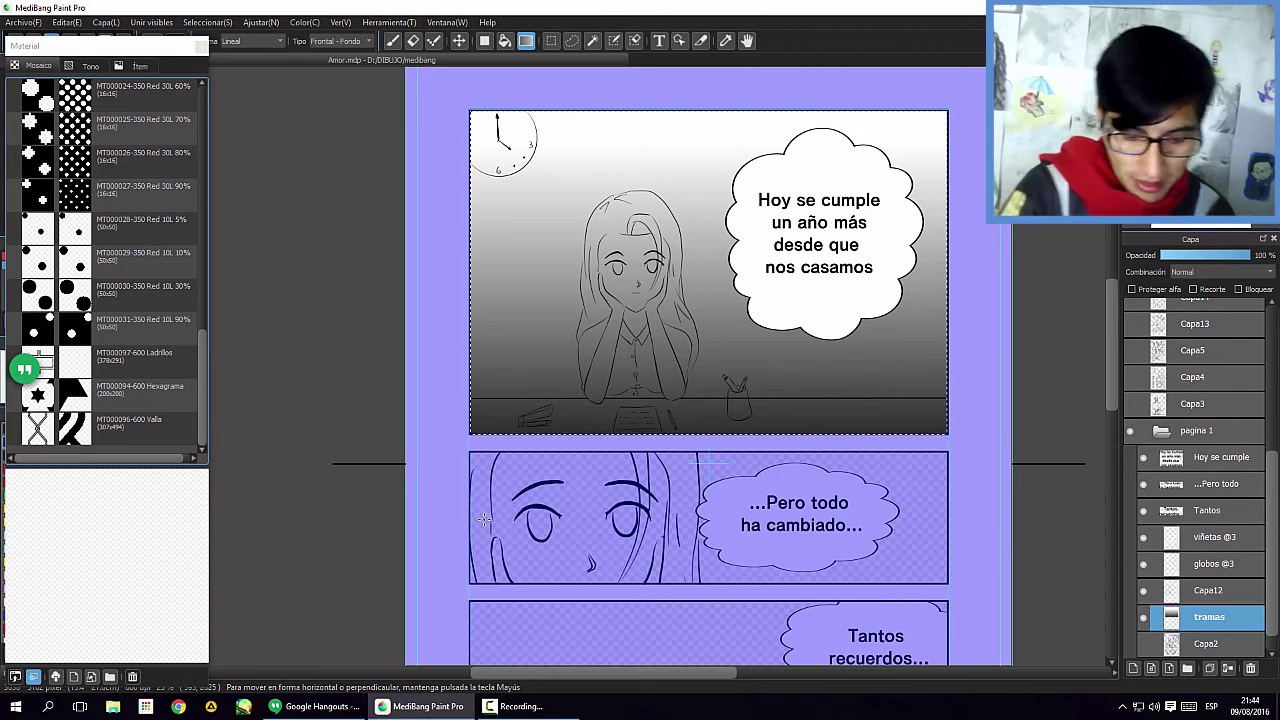
key("Delete")
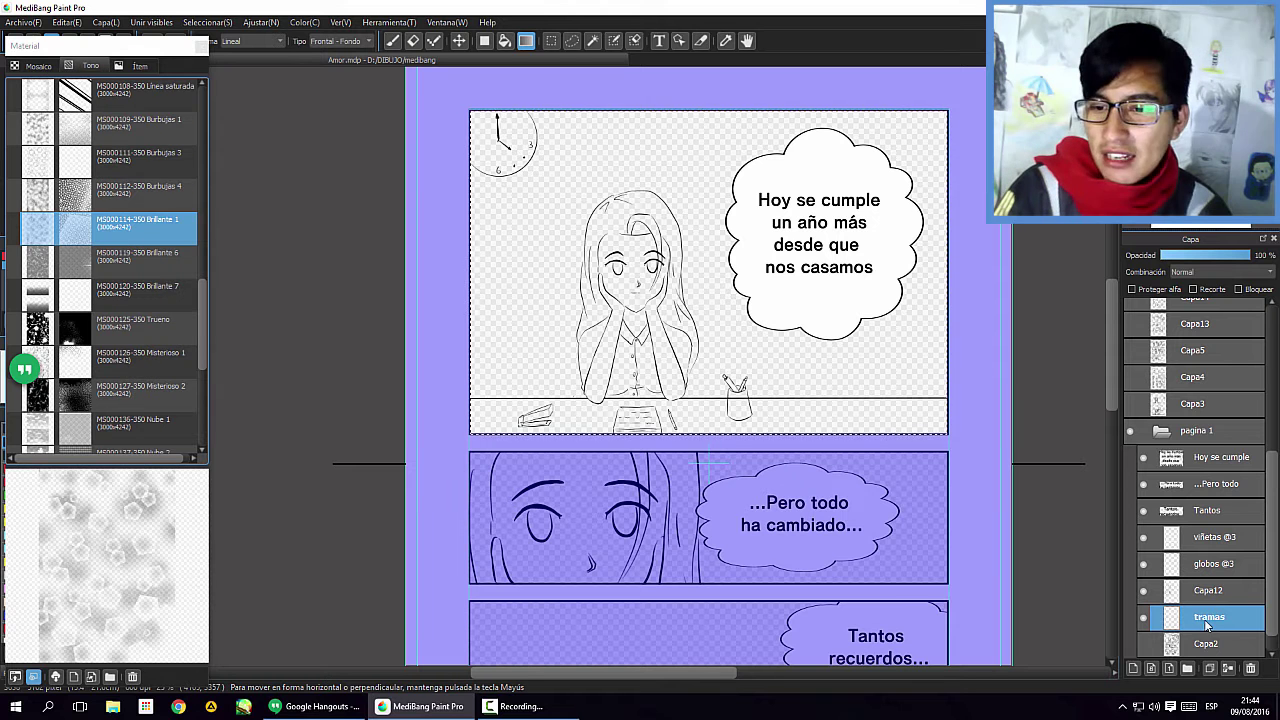
Try the MS000114-350 Brillante 1 tone in the first panel at 95% zoom, and discard it
left_click_drag(71, 241, 460, 200)
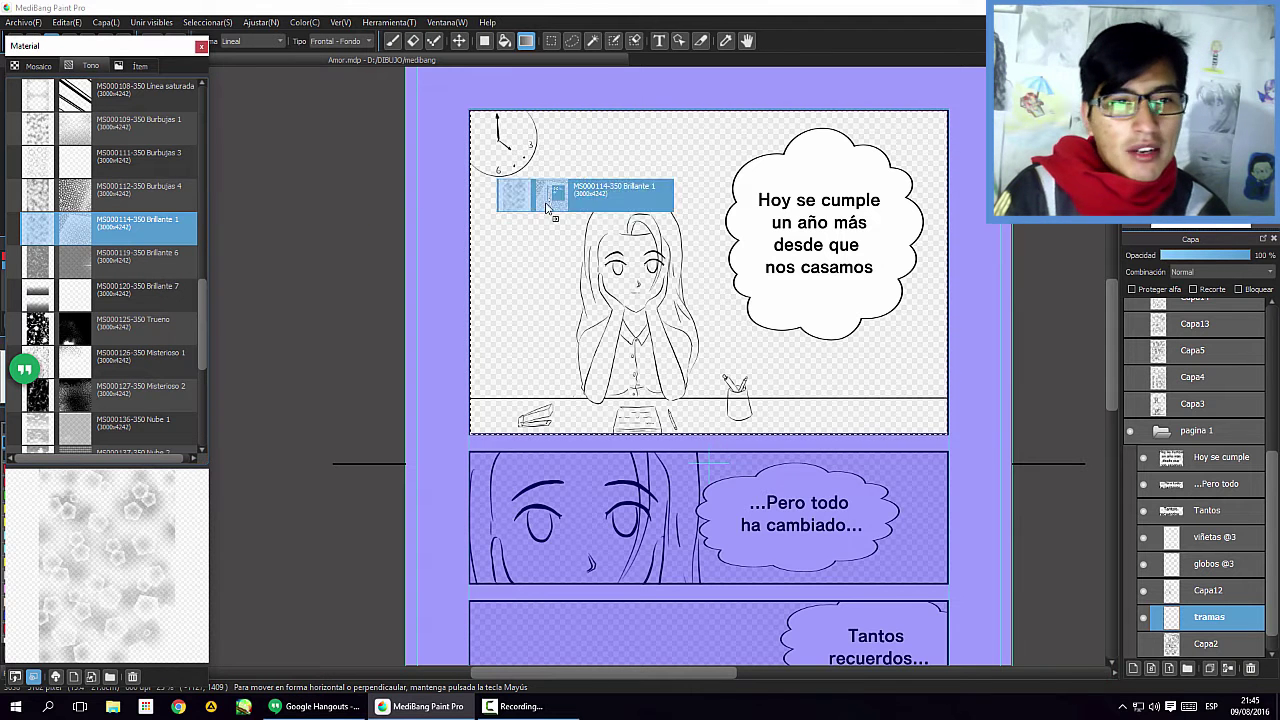
left_click_drag(590, 197, 645, 212)
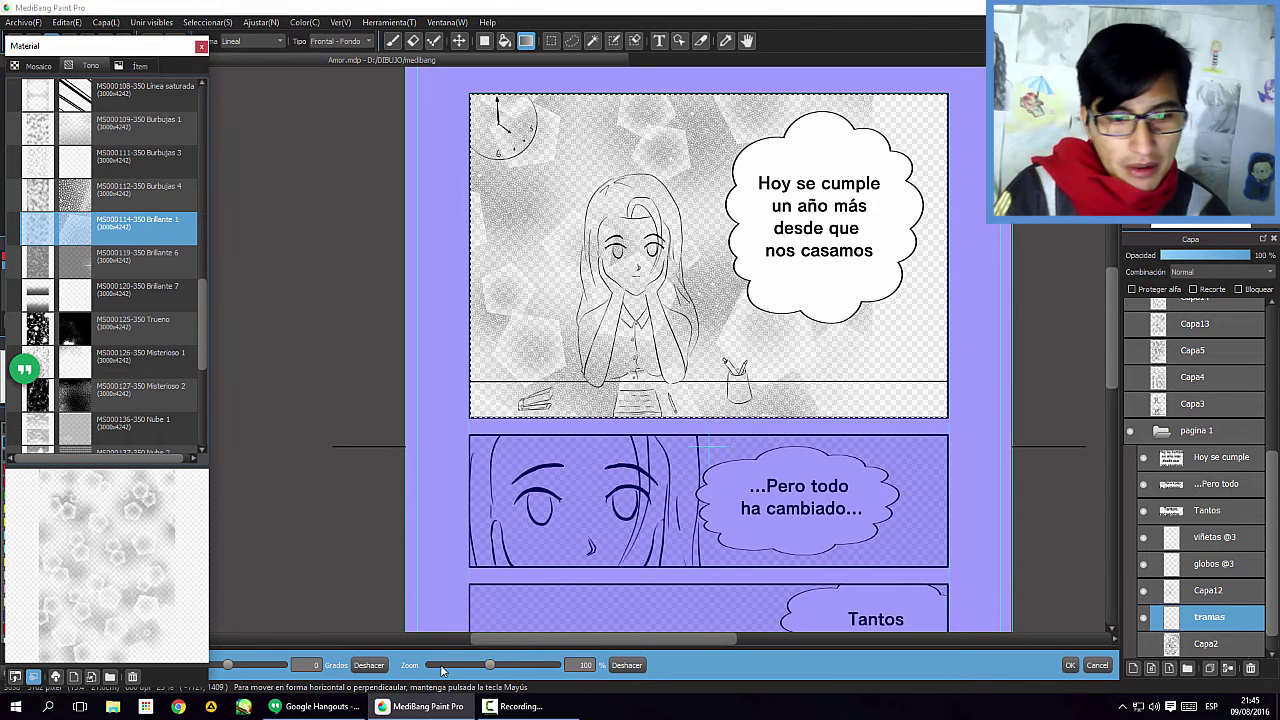
left_click_drag(490, 666, 486, 666)
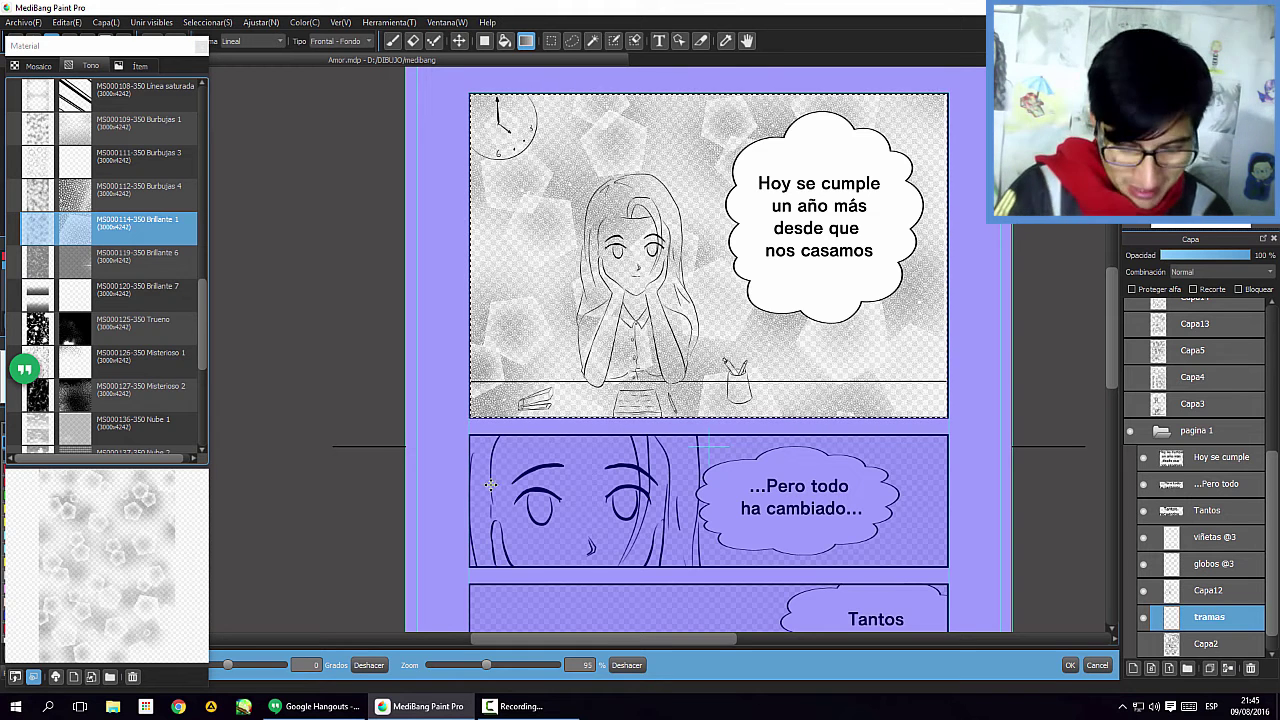
key("Escape")
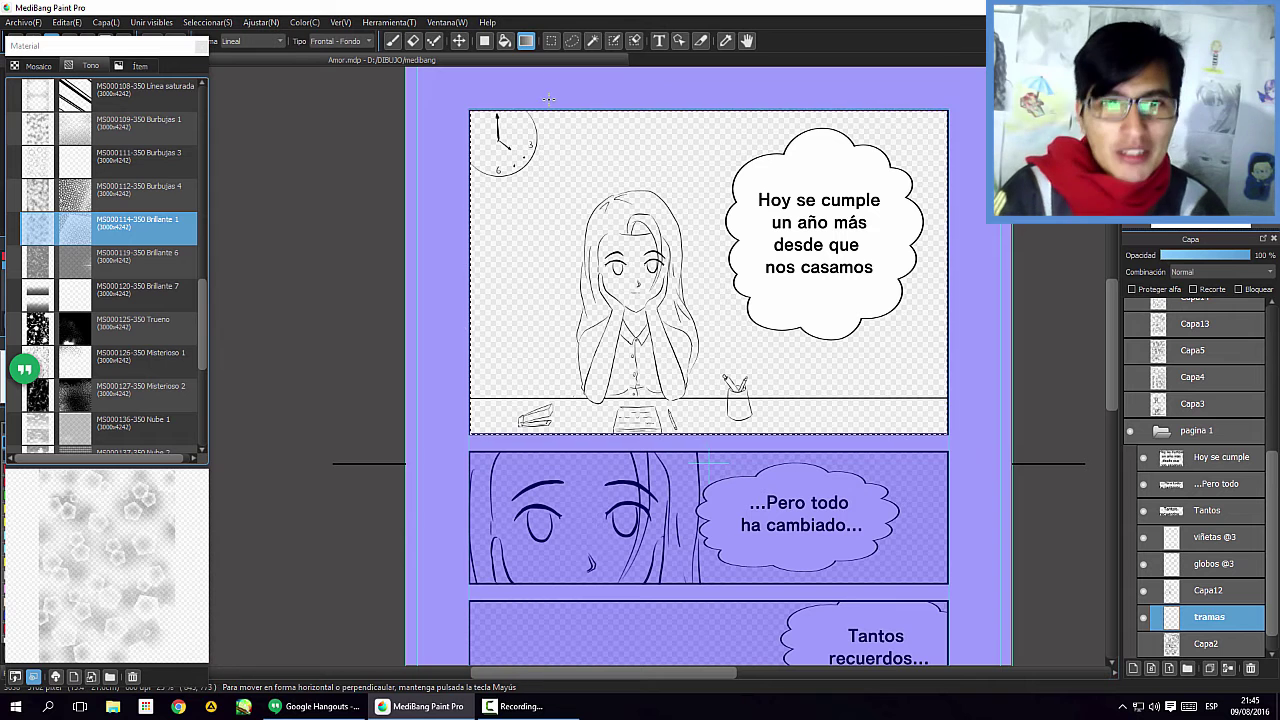
Fill the selected first panel on the tramas layer with an upward black-to-white gradient, redrawn to run from below the panel to its upper edge
left_click_drag(600, 384, 606, 180)
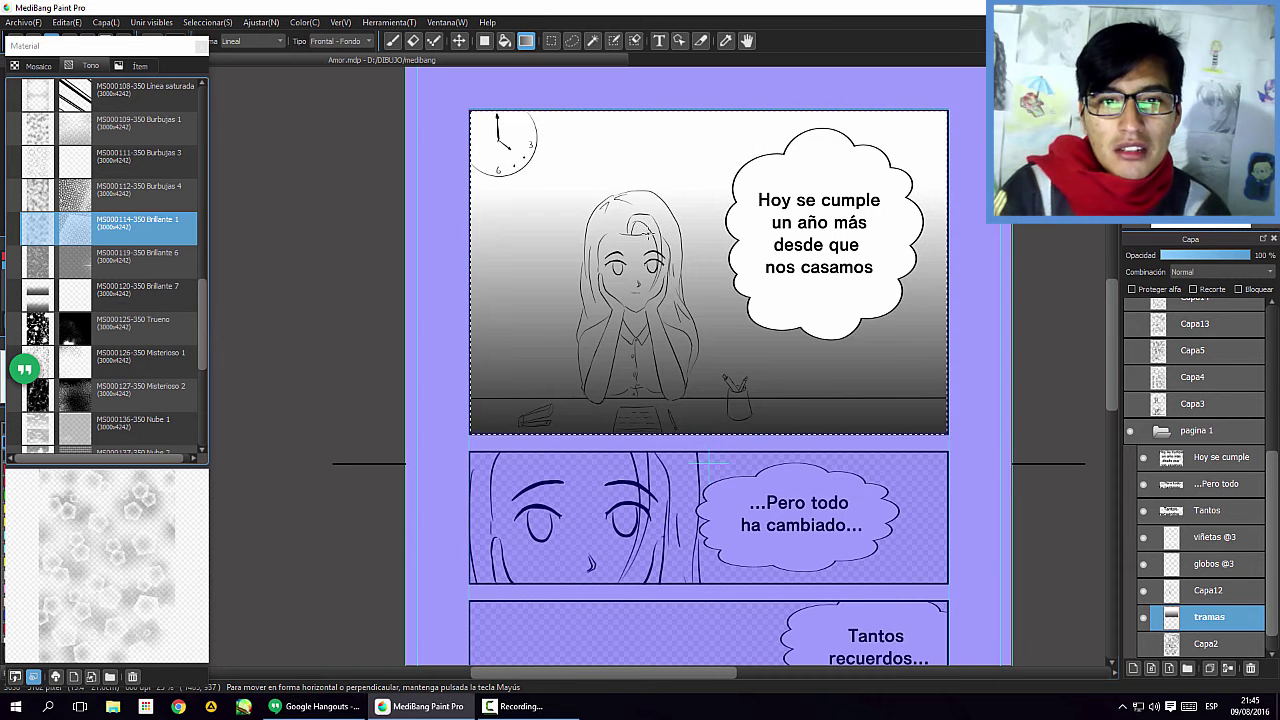
key("ctrl+z")
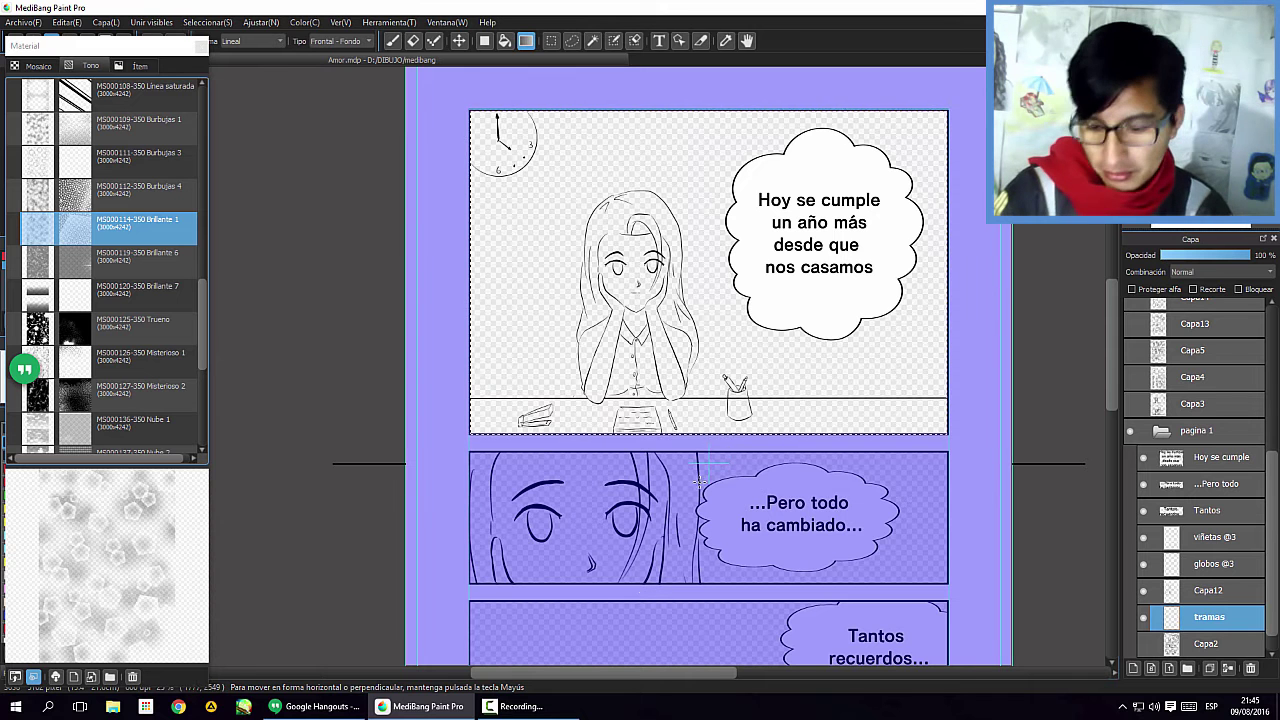
left_click_drag(693, 497, 693, 108)
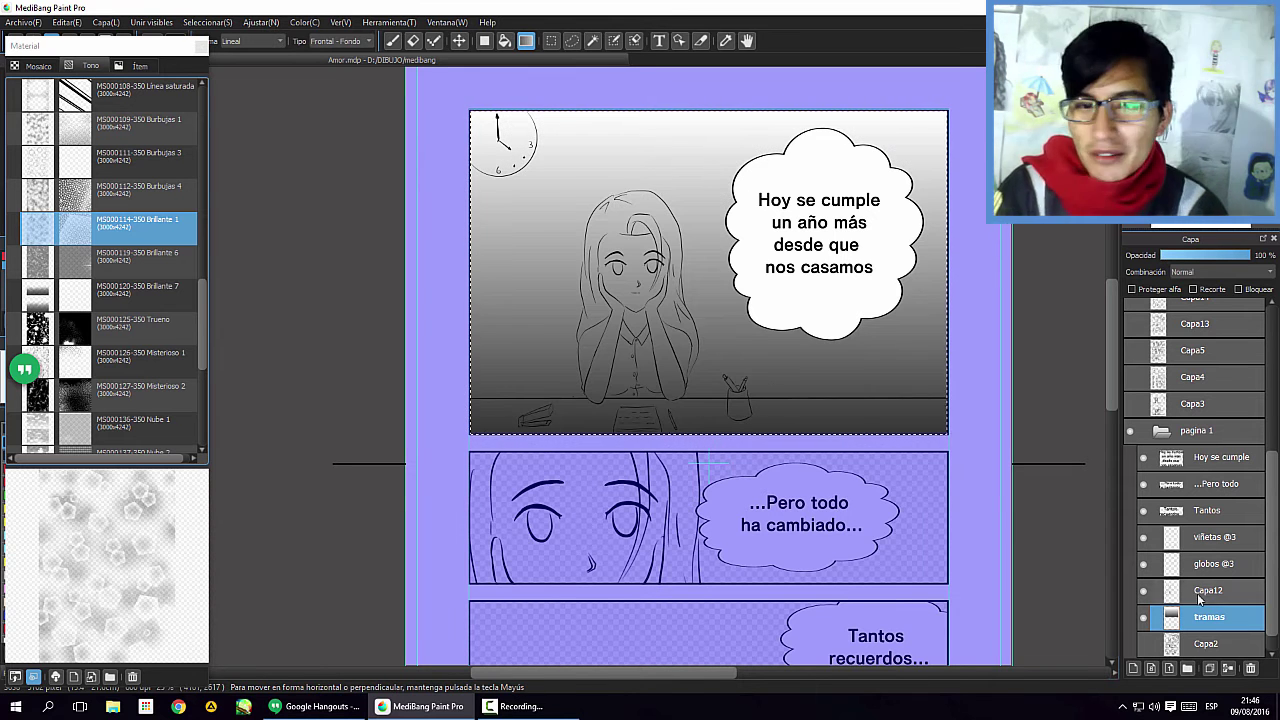
Examine how the gradient covers the girl, the desk and the background in the first panel
scroll(731, 417, "up", 1)
scroll(724, 396, "up", 1)
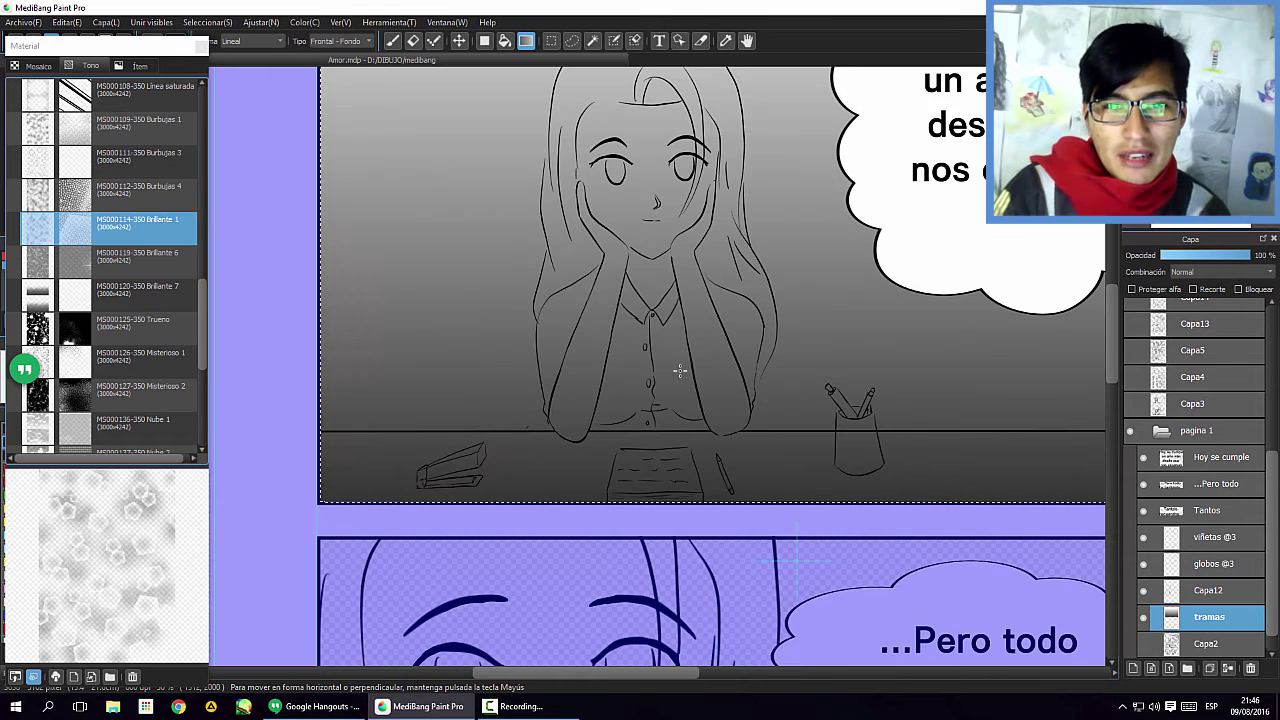
scroll(474, 354, "up", 1)
scroll(450, 298, "down", 3)
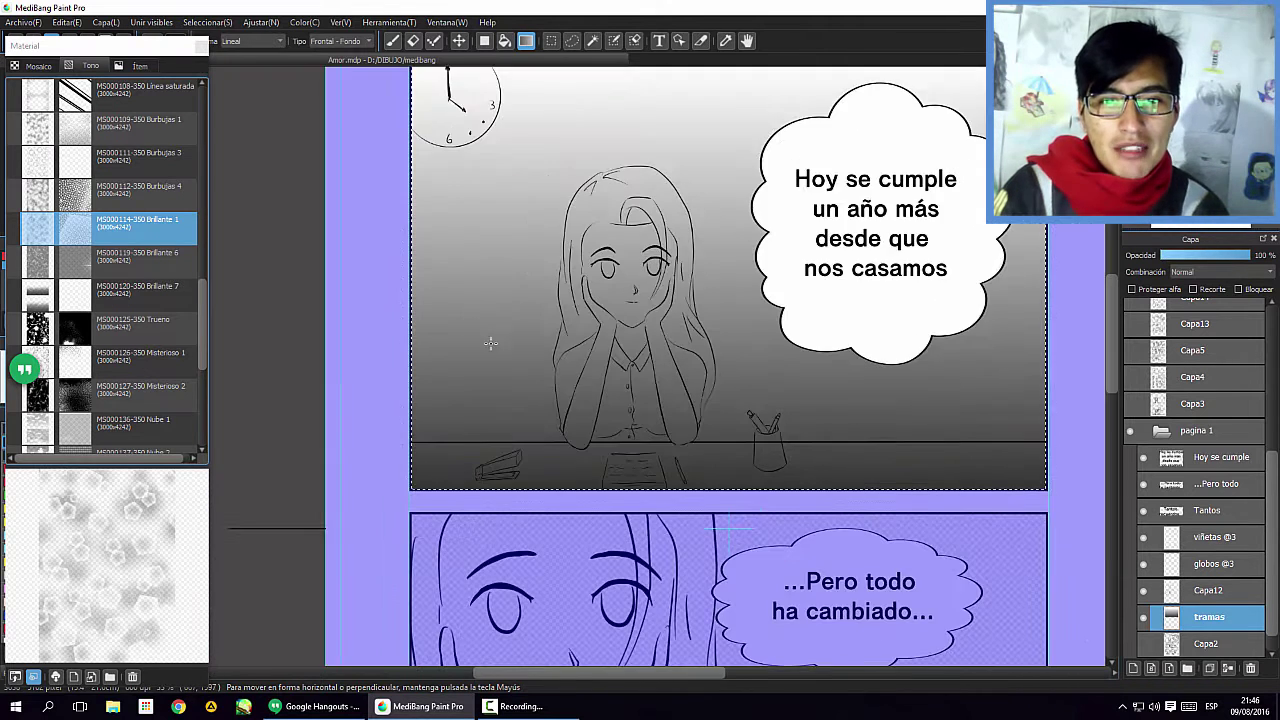
scroll(604, 381, "up", 2)
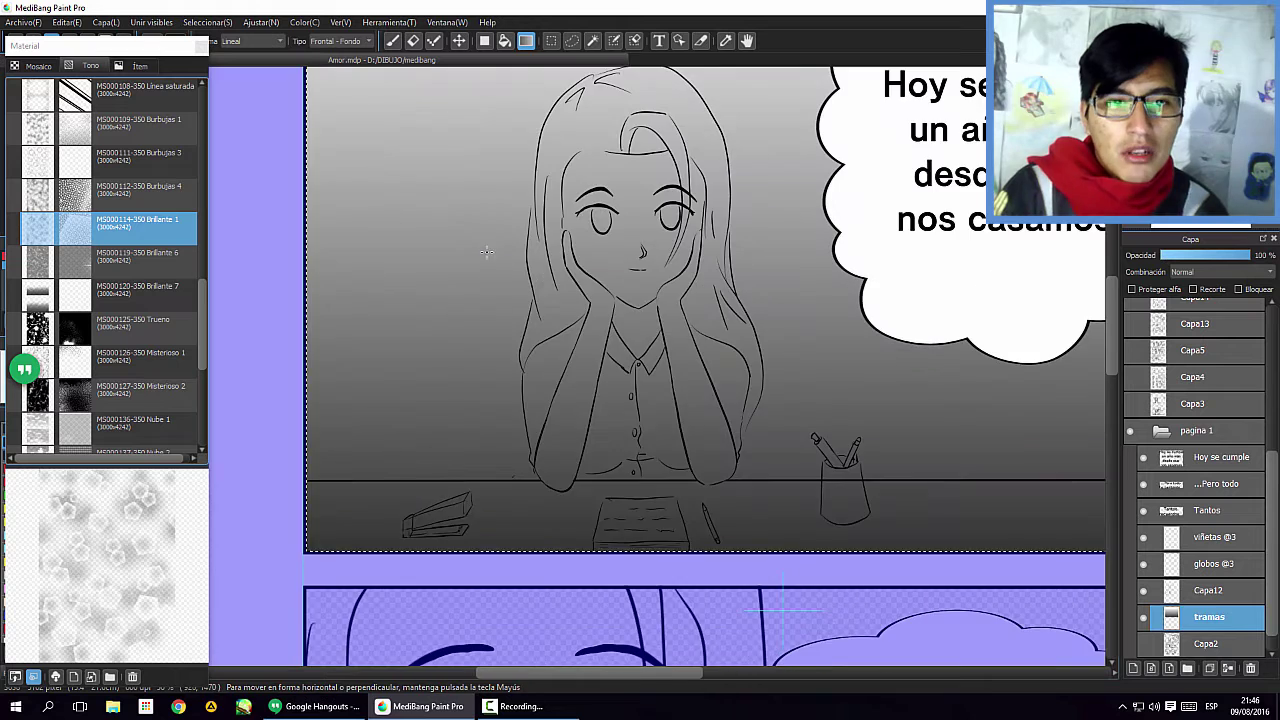
left_click_drag(471, 257, 714, 486)
scroll(678, 400, "down", 2)
left_click_drag(566, 323, 594, 271)
scroll(594, 271, "up", 2)
Clear the gradient from the desk strip along the first panel's lower edge with a rectangular selection, and deselect
key("b")
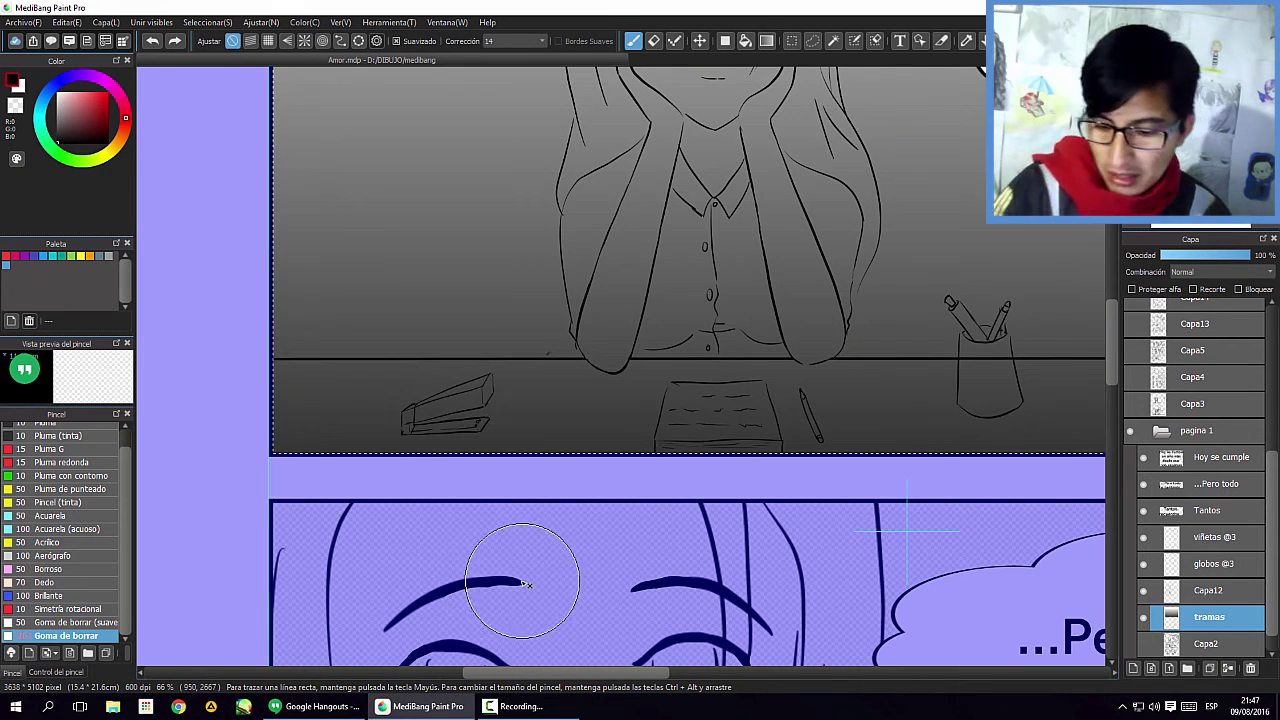
scroll(530, 562, "down", 1)
scroll(657, 414, "down", 1)
scroll(620, 448, "up", 1)
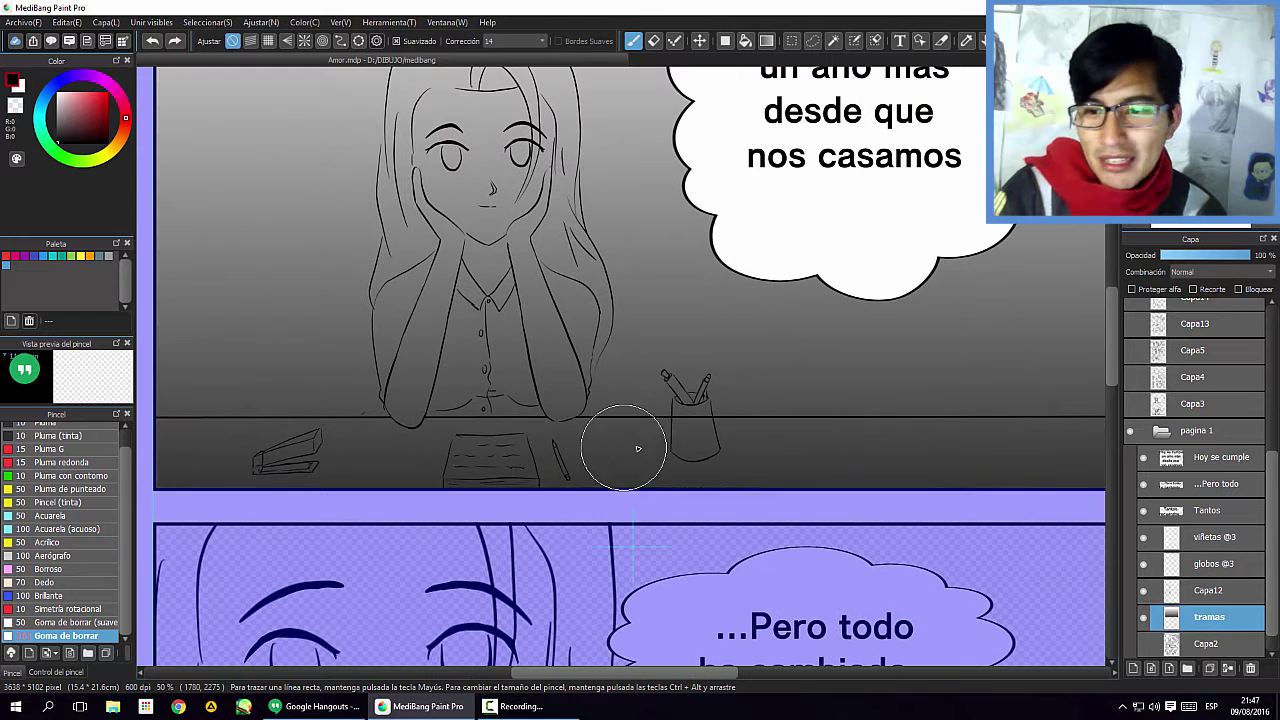
scroll(628, 427, "down", 1)
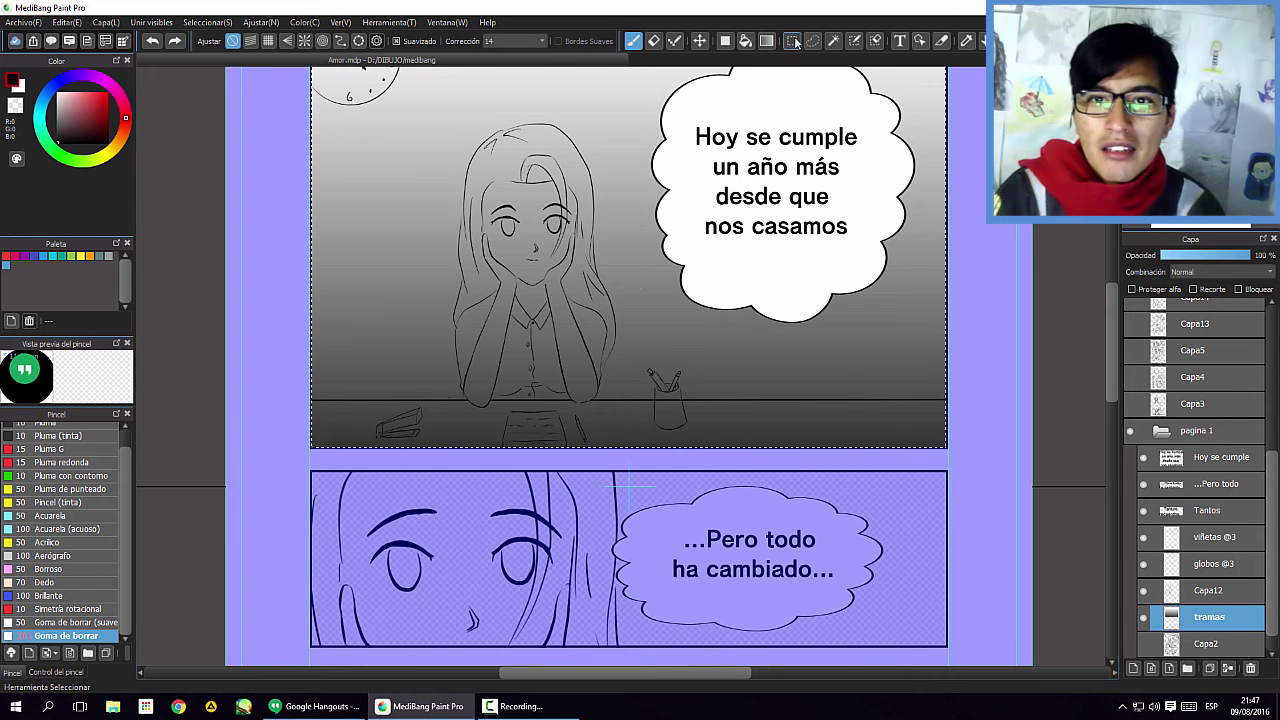
key("m")
left_click_drag(294, 458, 948, 400)
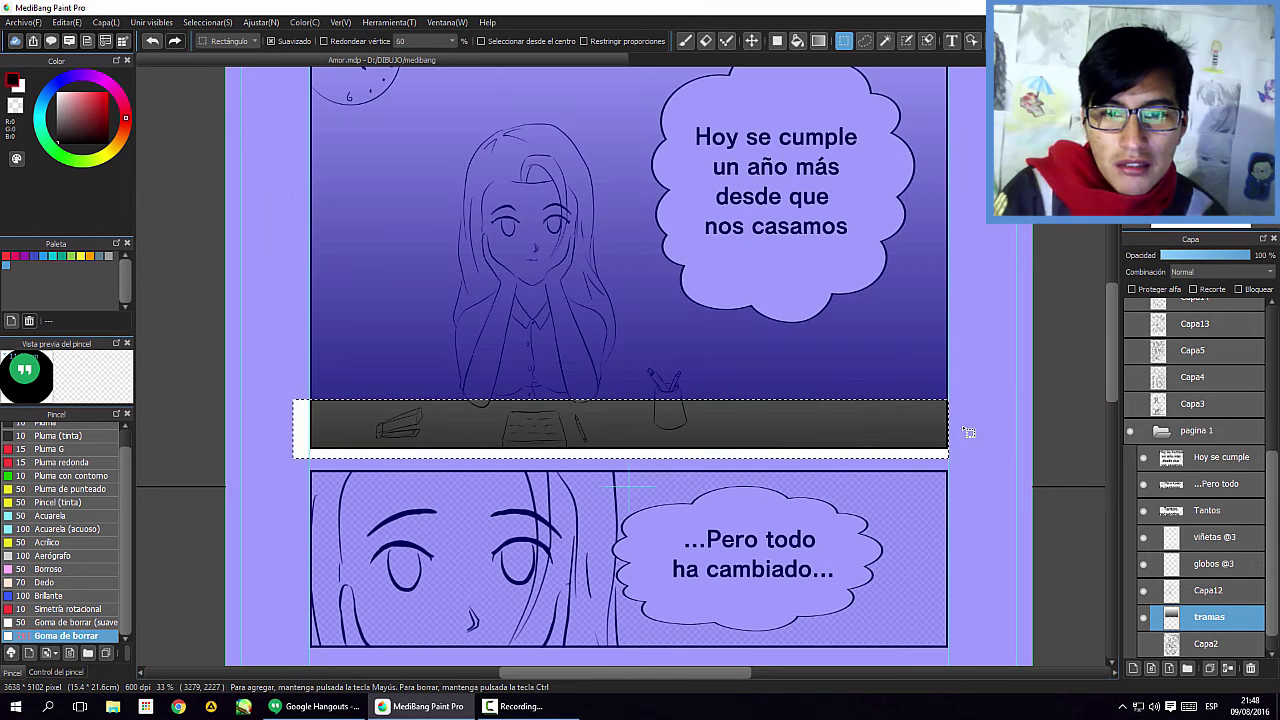
key("Delete")
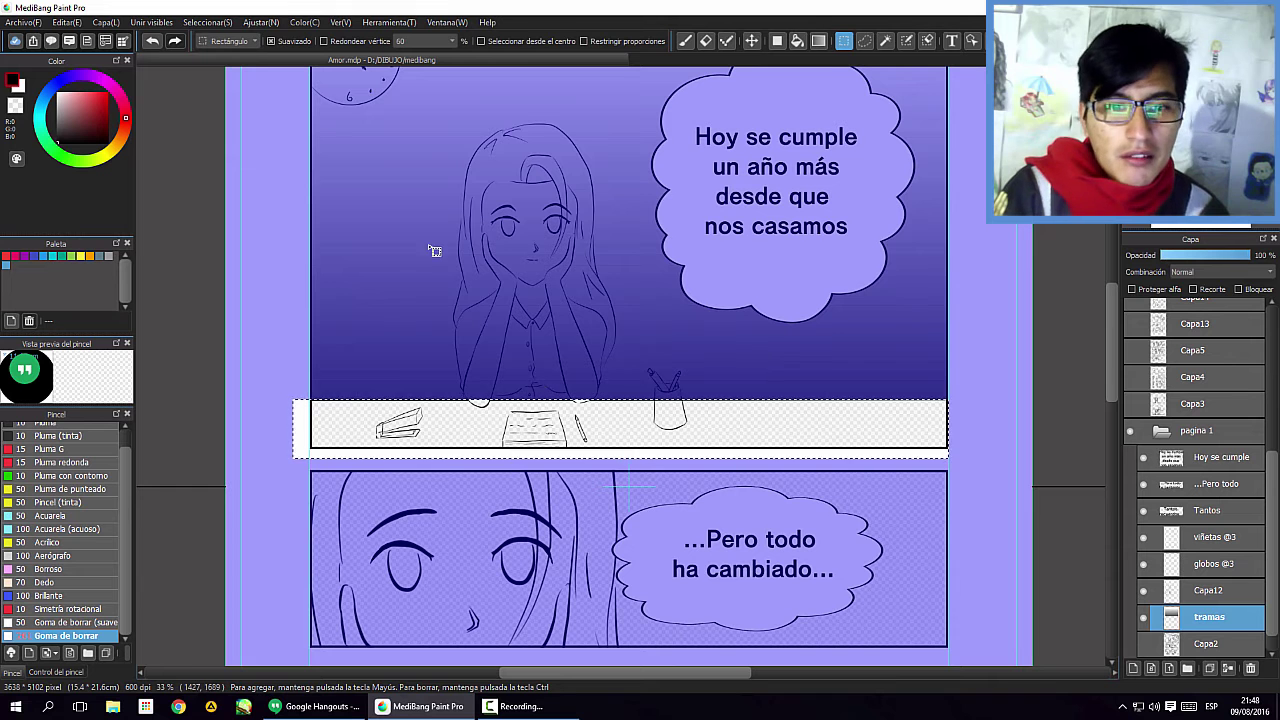
key("ctrl+d")
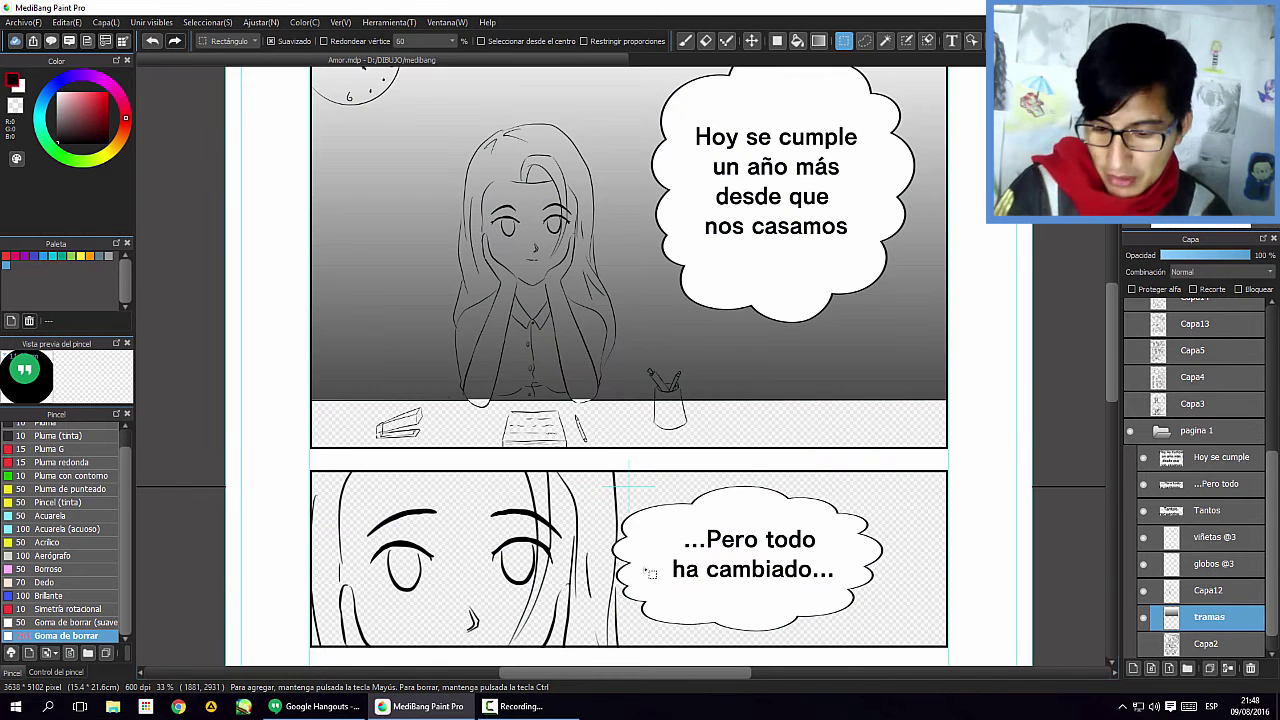
Erase the gradient inside the girl's figure and the wall clock on the tramas layer with the Goma de borrar brush
scroll(647, 564, "down", 2)
scroll(658, 325, "up", 1)
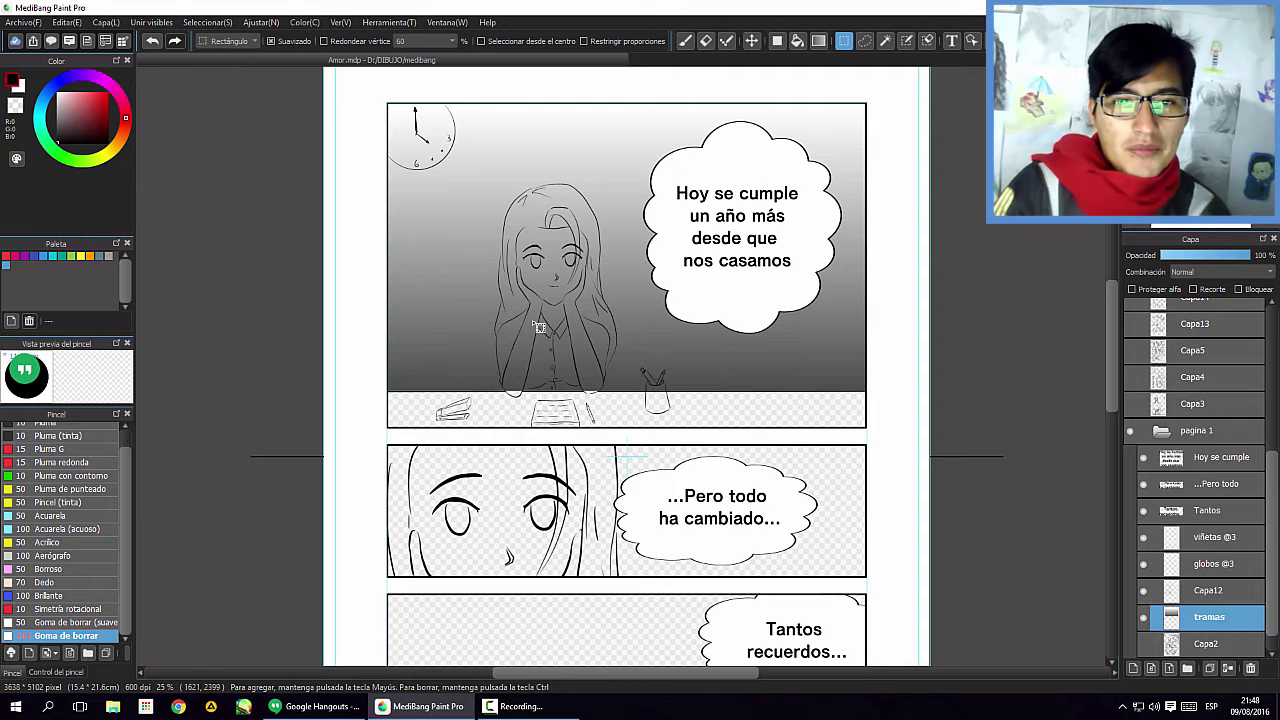
scroll(658, 325, "up", 3)
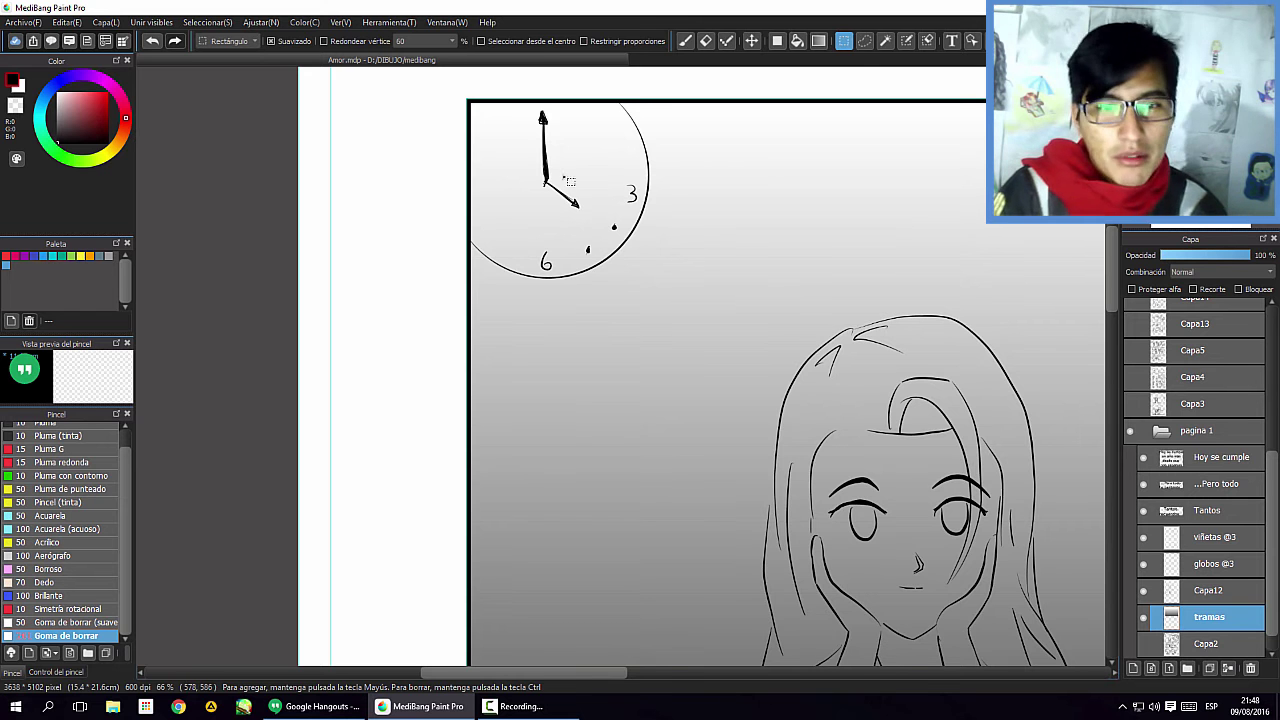
scroll(590, 226, "down", 1)
key("b")
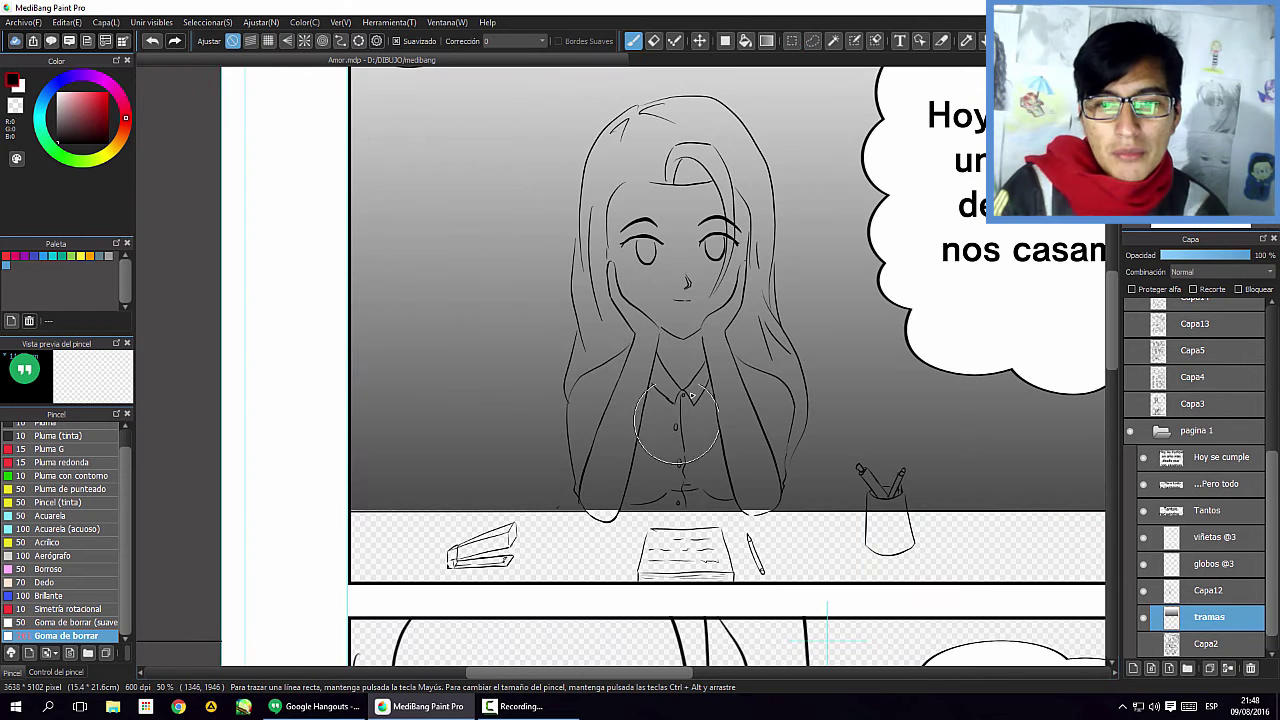
mouse_move(672, 170)
left_mouse_down()
mouse_move(688, 483)
mouse_move(740, 490)
mouse_move(790, 550)
left_mouse_up()
scroll(740, 490, "up", 1)
scroll(767, 520, "up", 1)
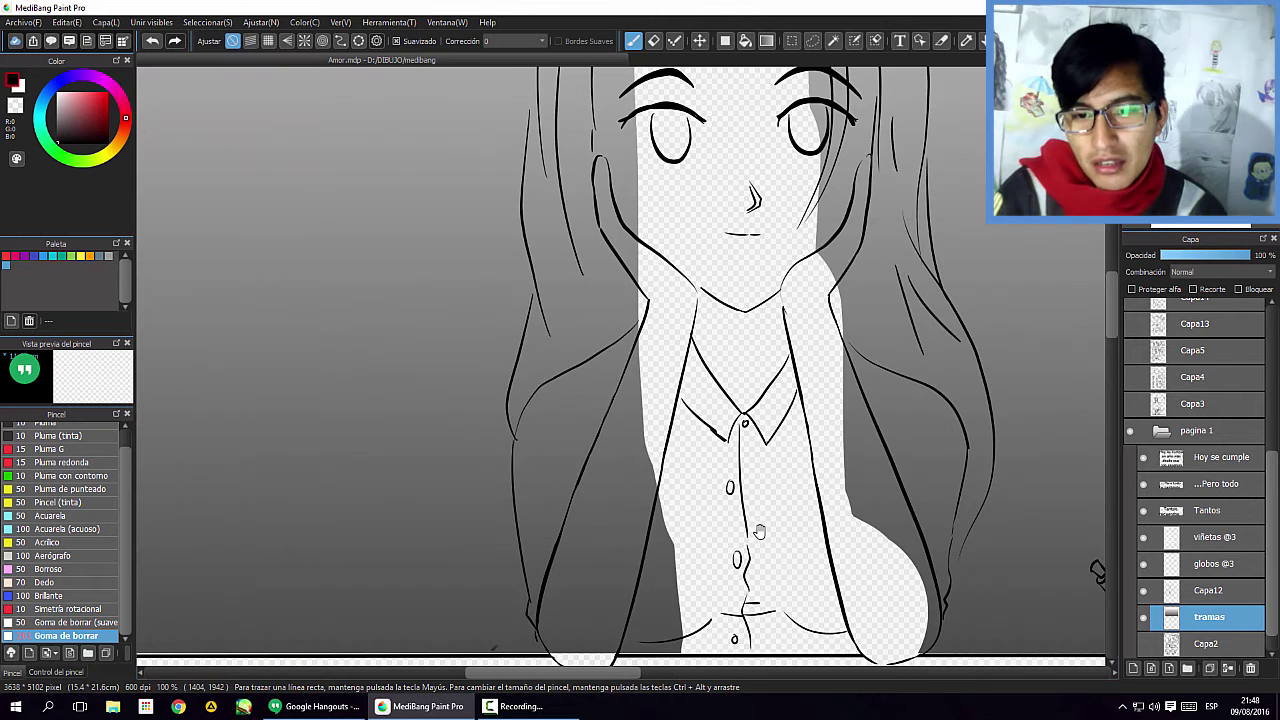
scroll(790, 550, "down", 2)
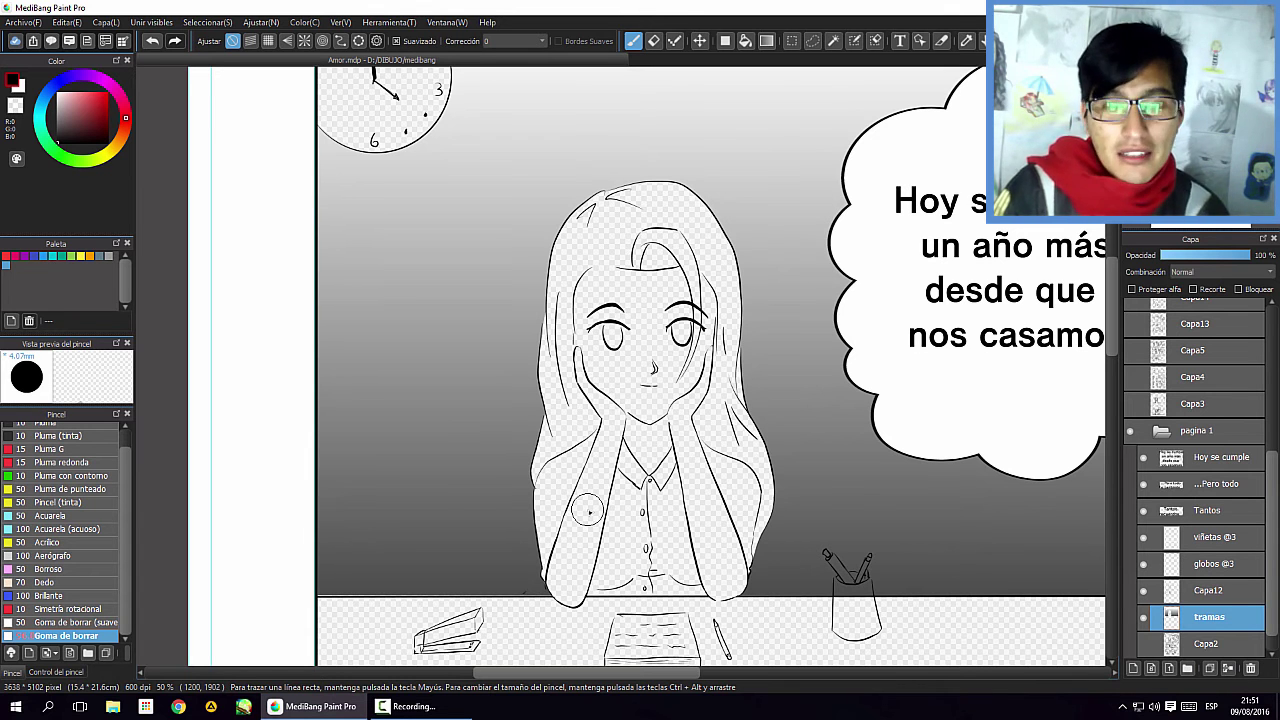
Activate the selection pen with Goma de borrar as the current brush
scroll(620, 370, "up", 3)
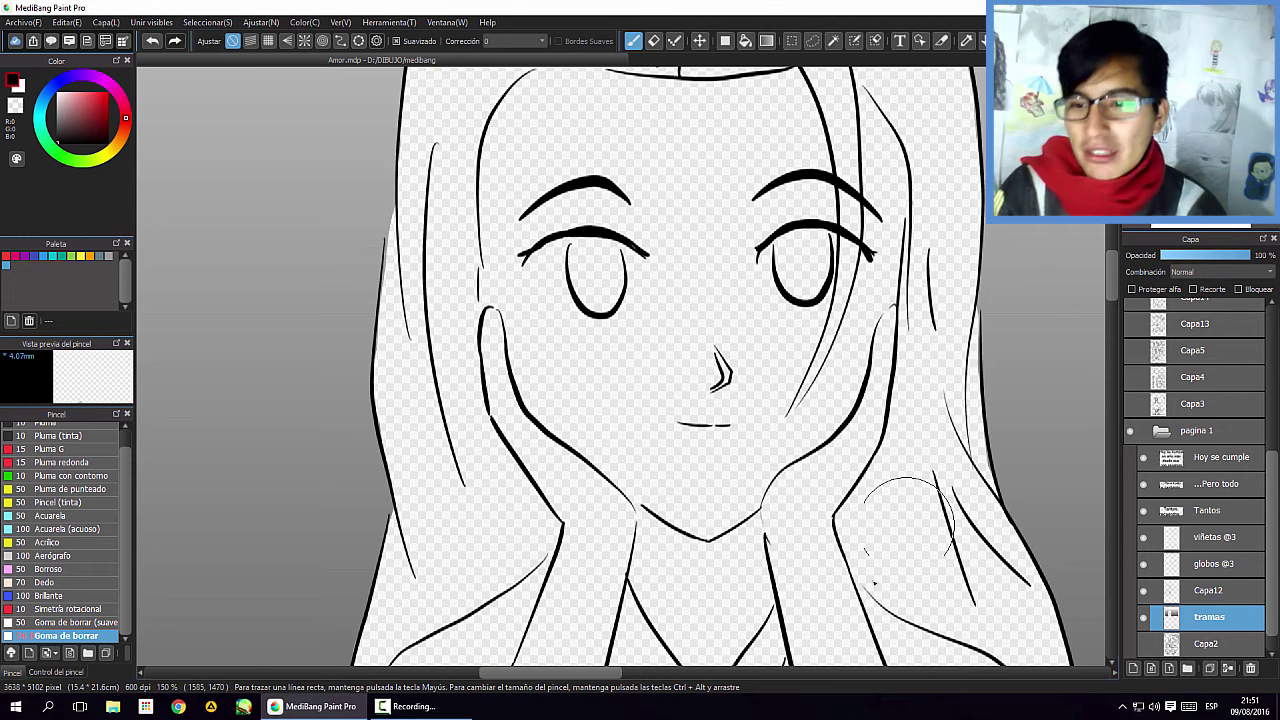
left_click(856, 44)
scroll(315, 497, "down", 4)
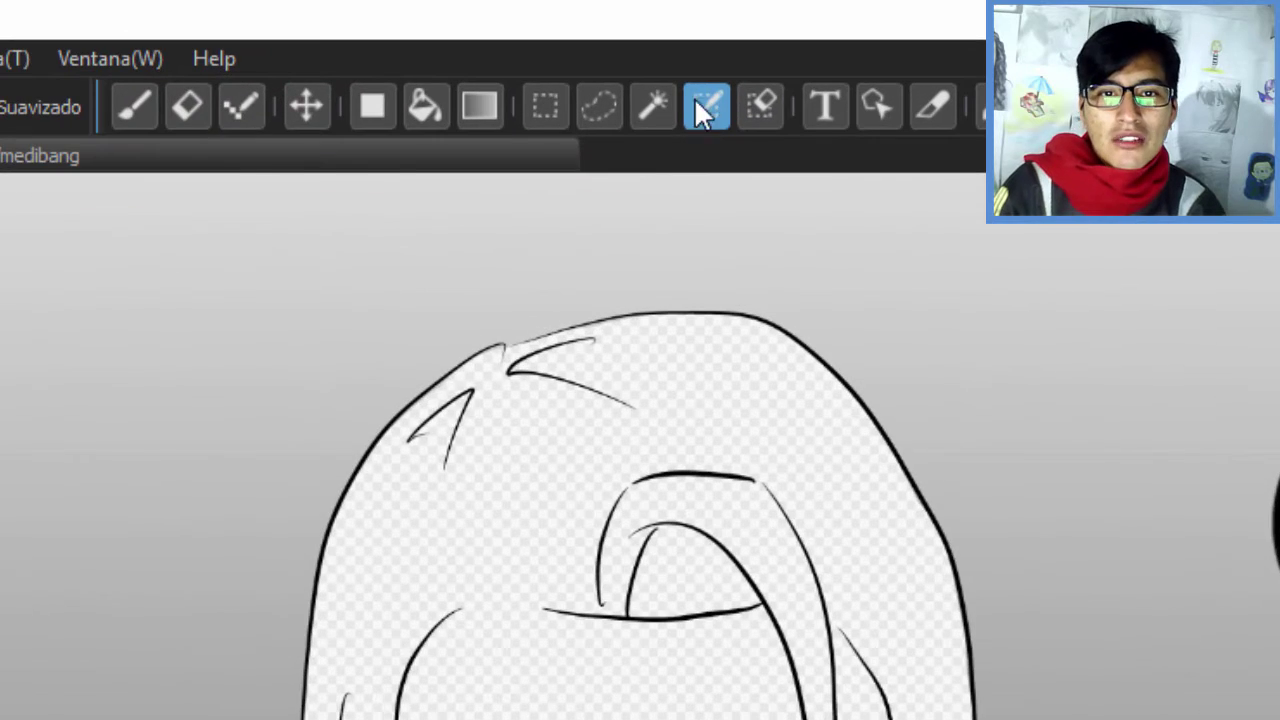
key("ctrl+plus")
key("ctrl+minus")
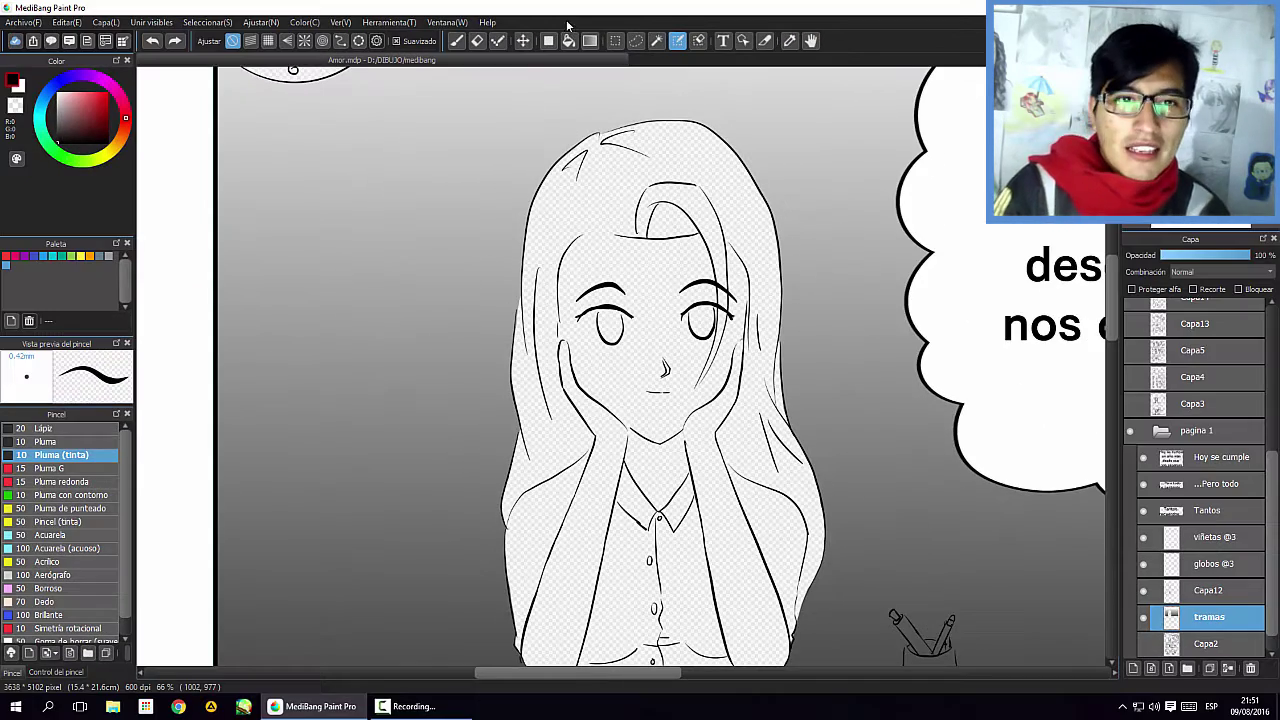
left_click(455, 42)
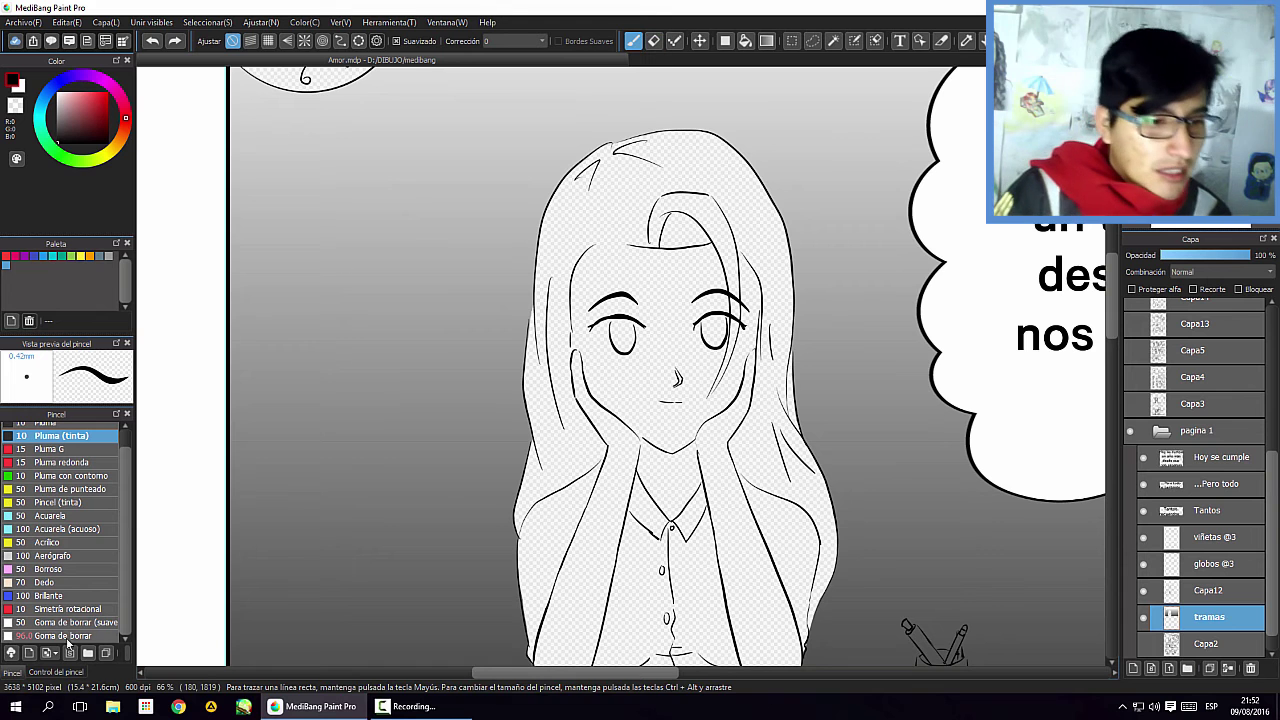
left_click(58, 636)
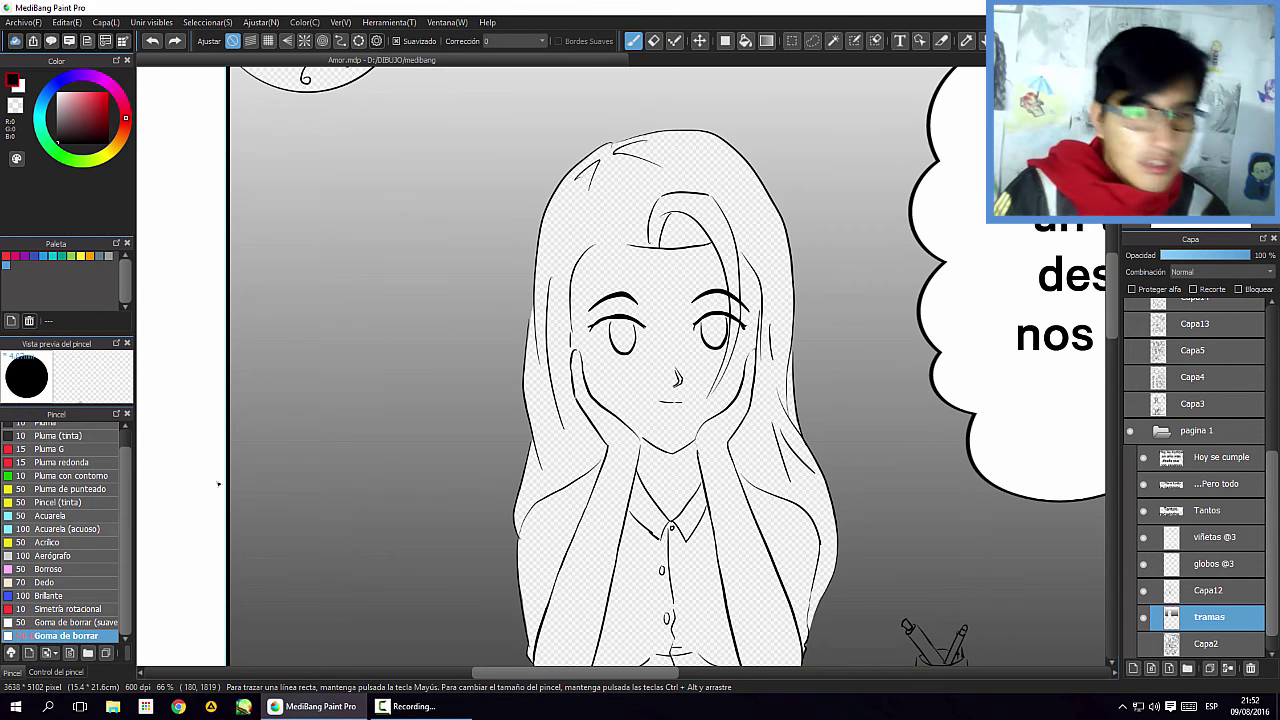
left_click(855, 42)
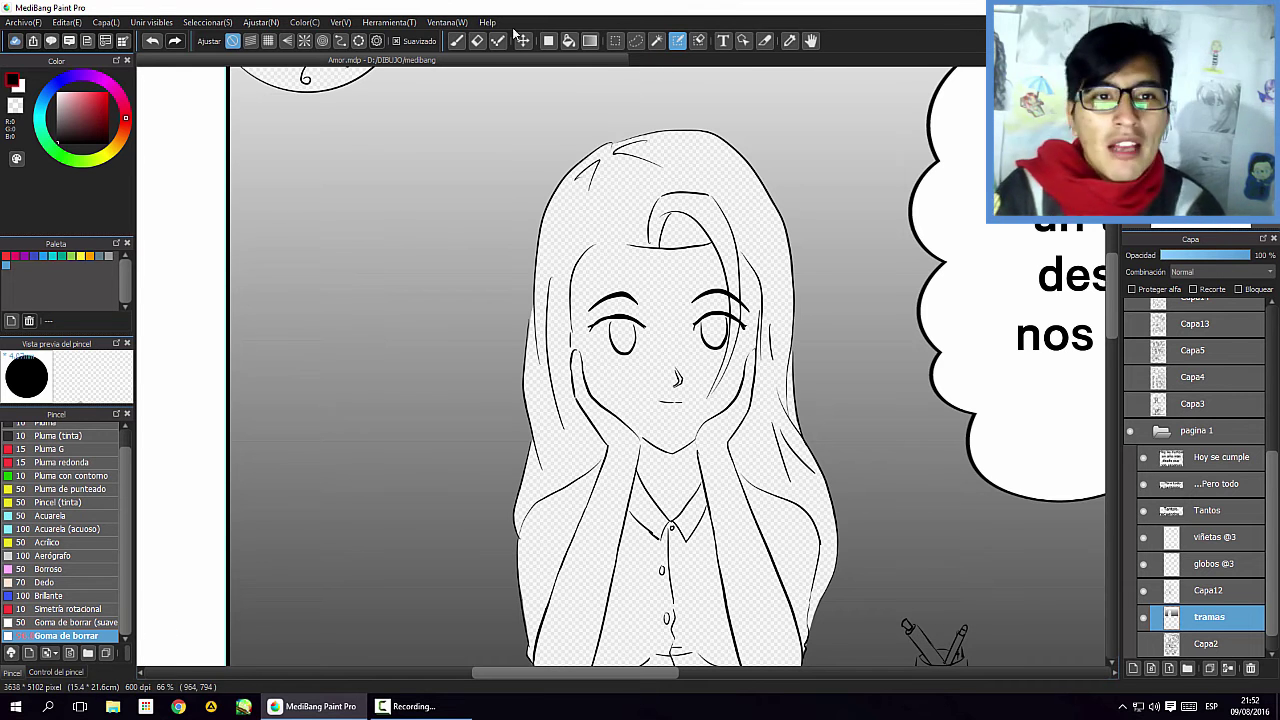
Choose the Pluma brush and paint a selection over both of the girl's irises with the selection pen
left_click(458, 43)
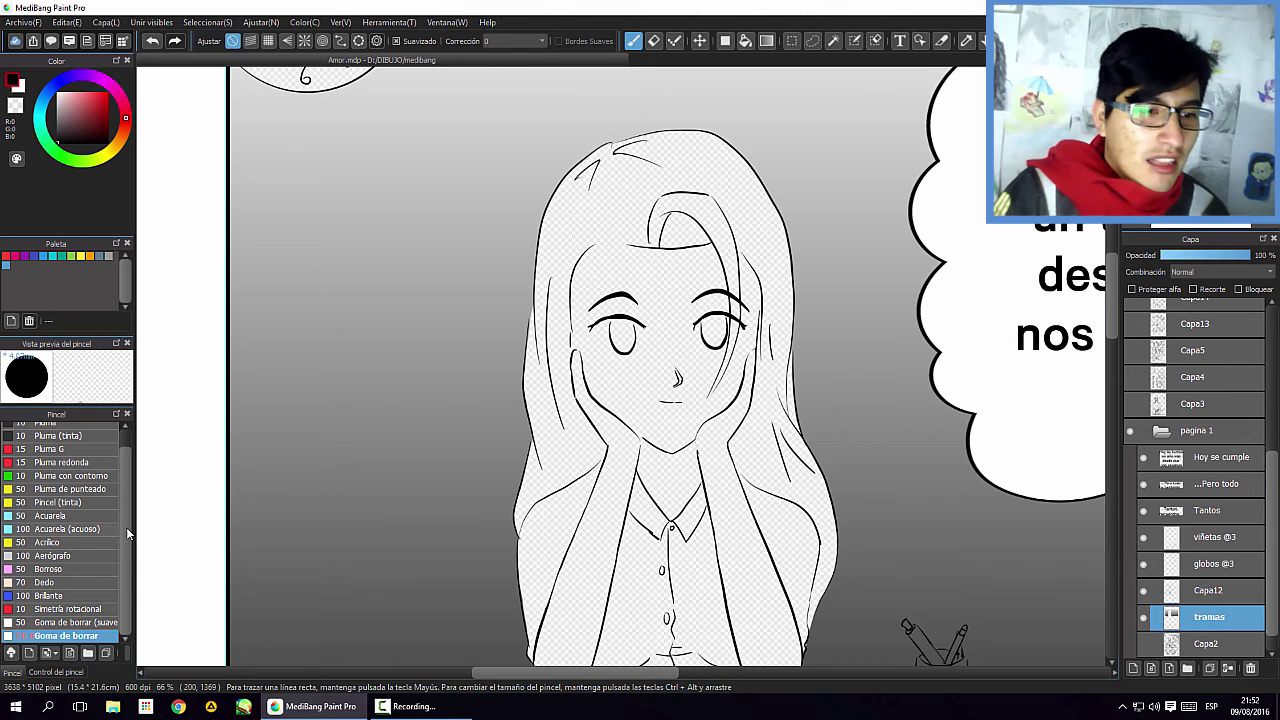
scroll(122, 483, "up", 1)
left_click(50, 429)
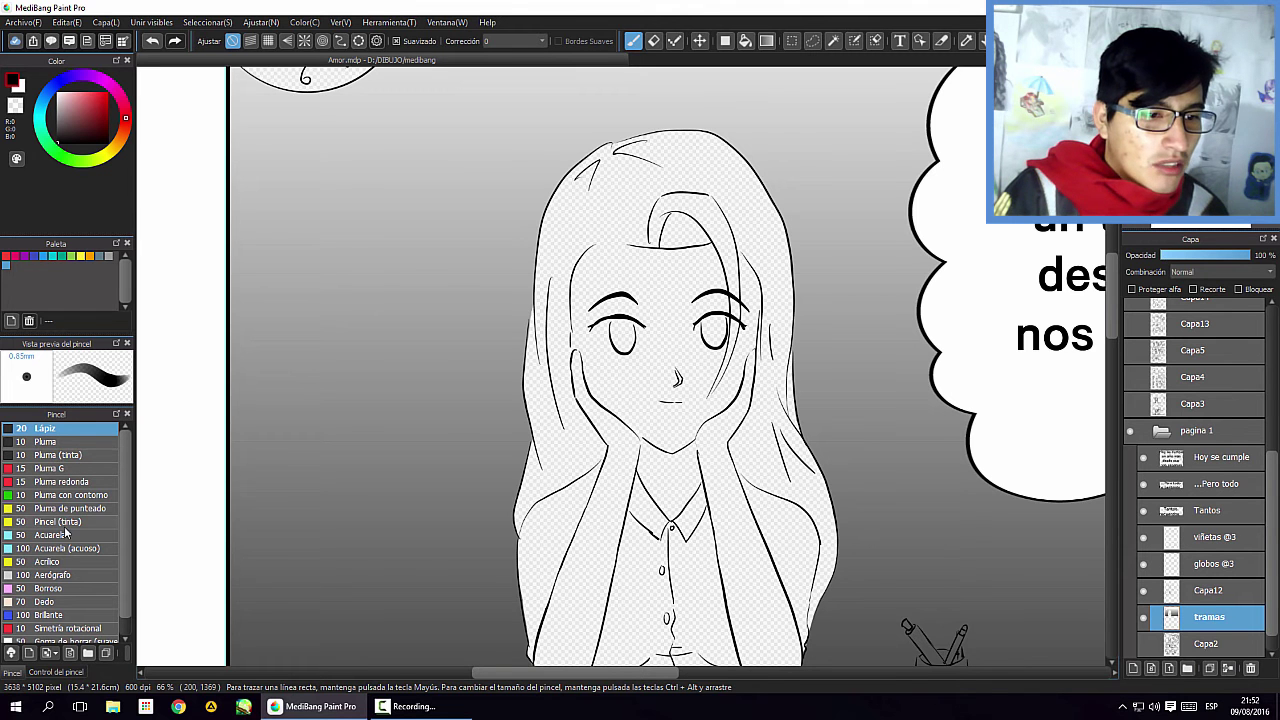
left_click(48, 443)
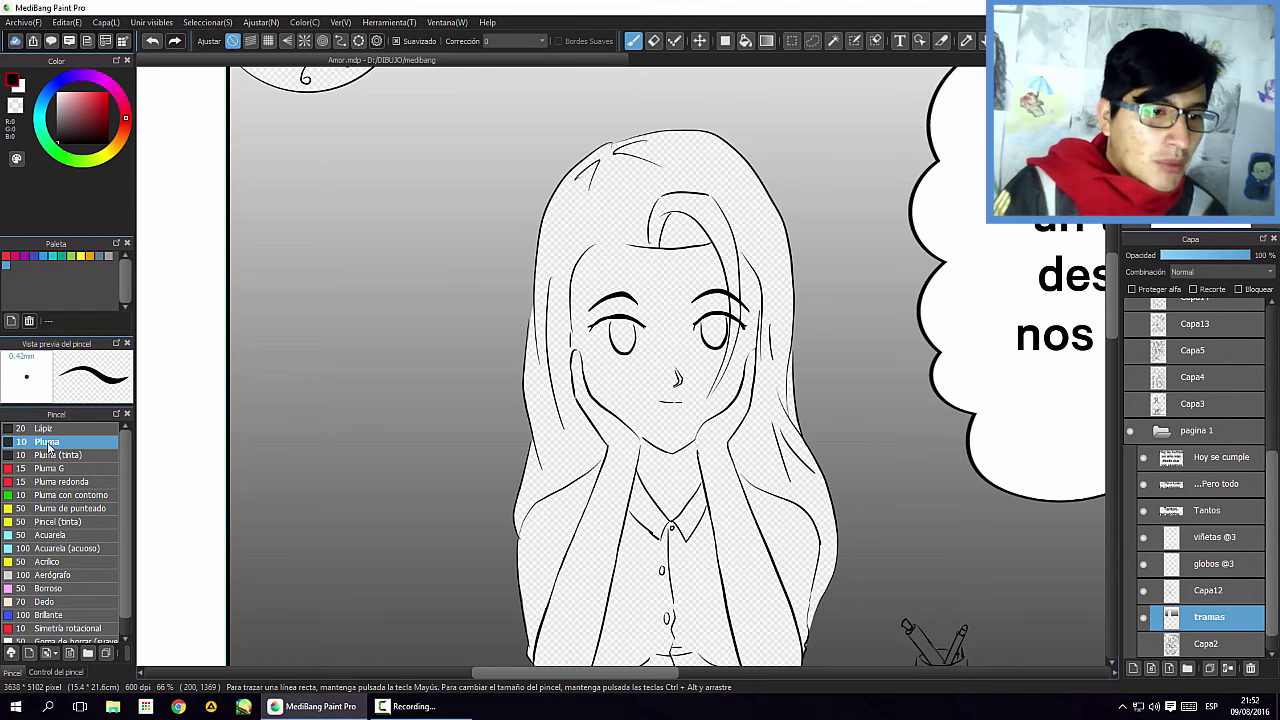
left_click(854, 40)
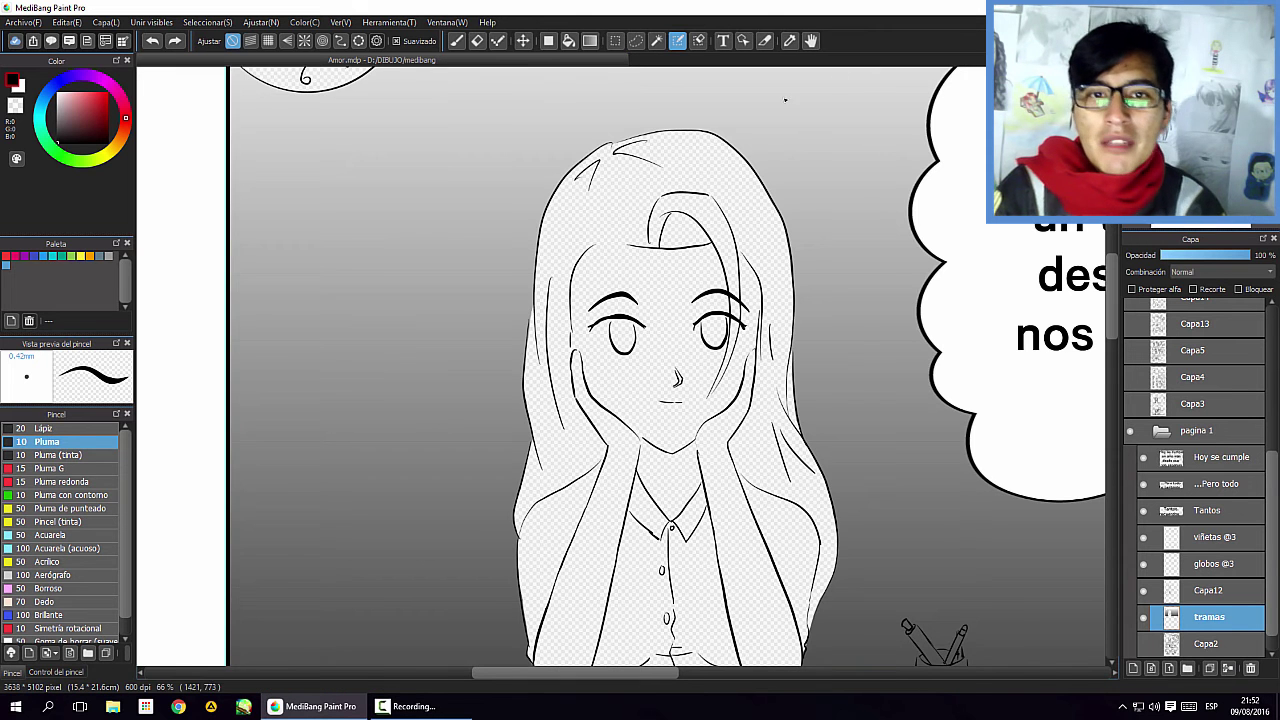
key("ctrl+plus")
key("ctrl+plus")
left_click_drag(611, 289, 625, 291)
key("ctrl+minus")
key("ctrl+plus")
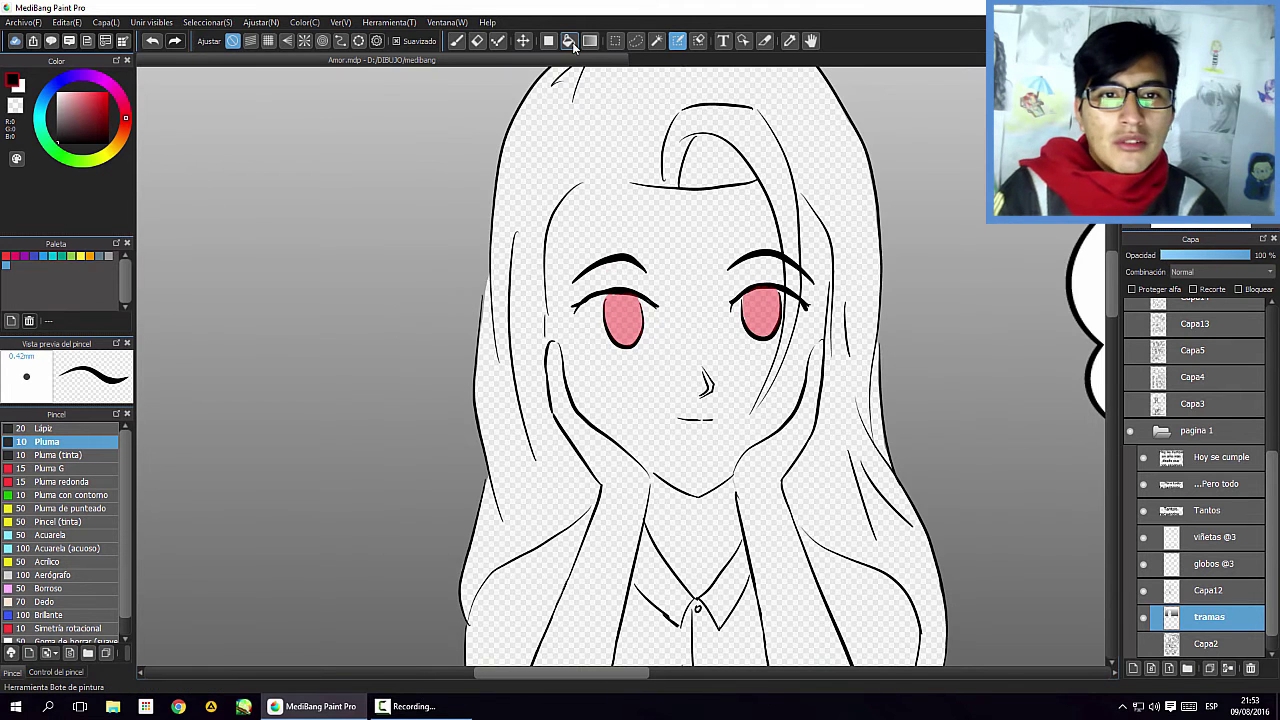
Fill both selected irises with black on the tramas layer using the paint bucket with reference Capa
left_click(569, 42)
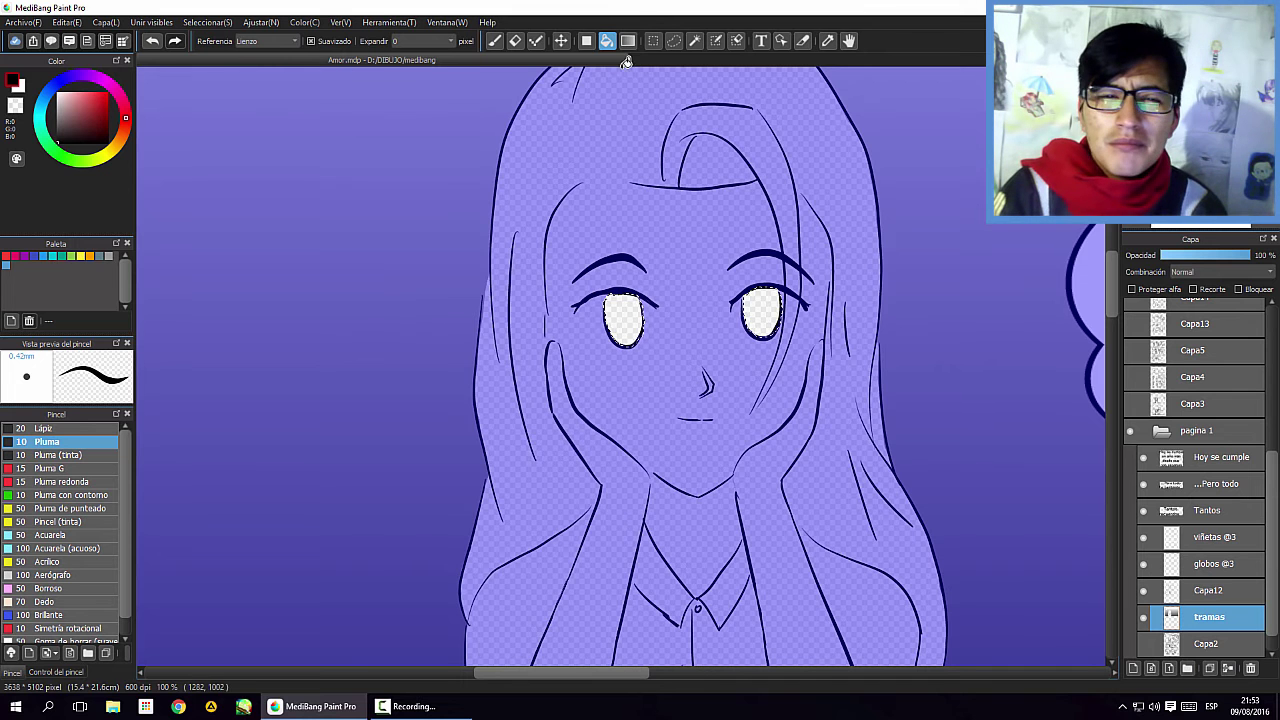
left_click(291, 42)
left_click(260, 57)
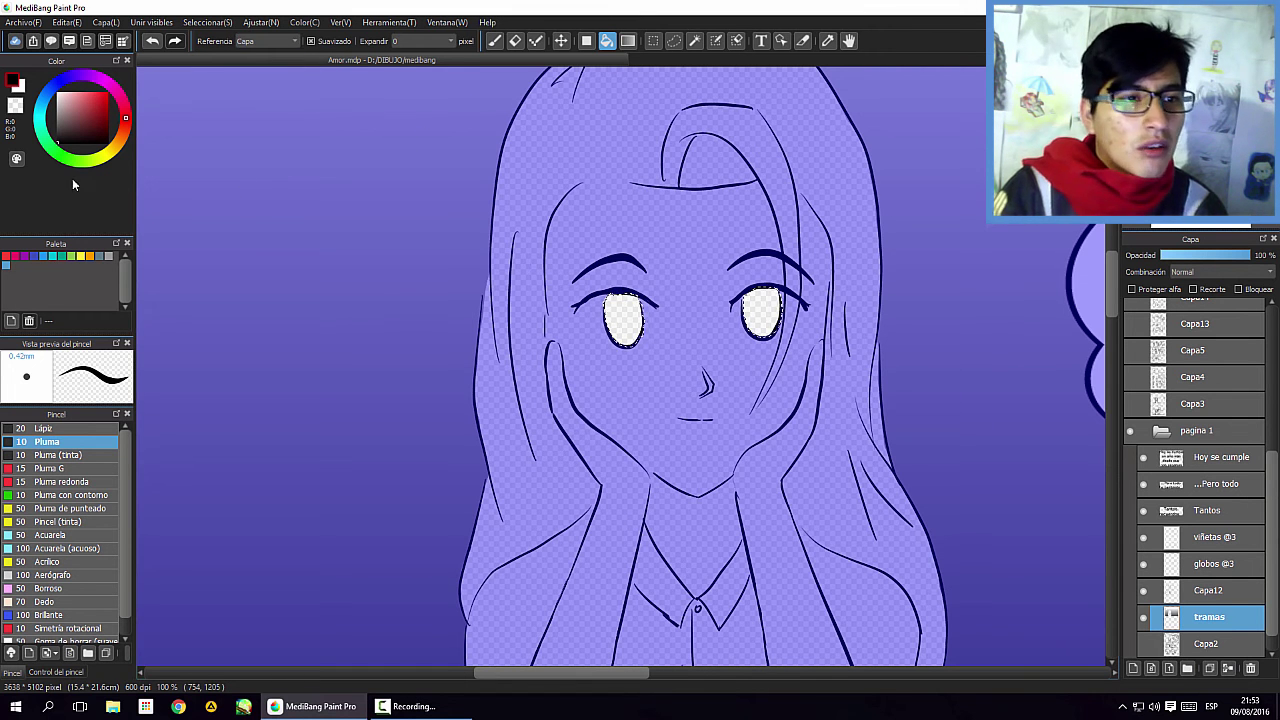
left_click(626, 308)
scroll(512, 205, "down", 1)
key("ctrl+d")
scroll(500, 186, "down", 1)
scroll(500, 190, "up", 1)
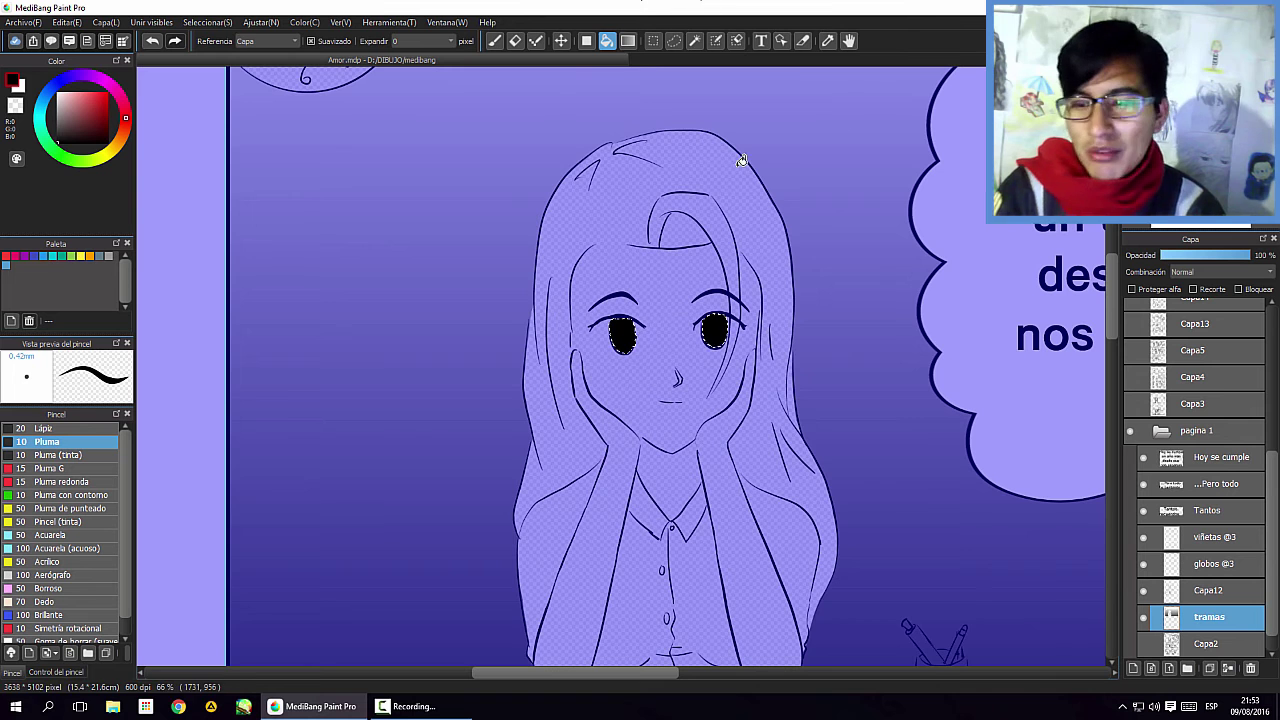
Clear the selection around both irises and switch back to the brush
key("ctrl+z")
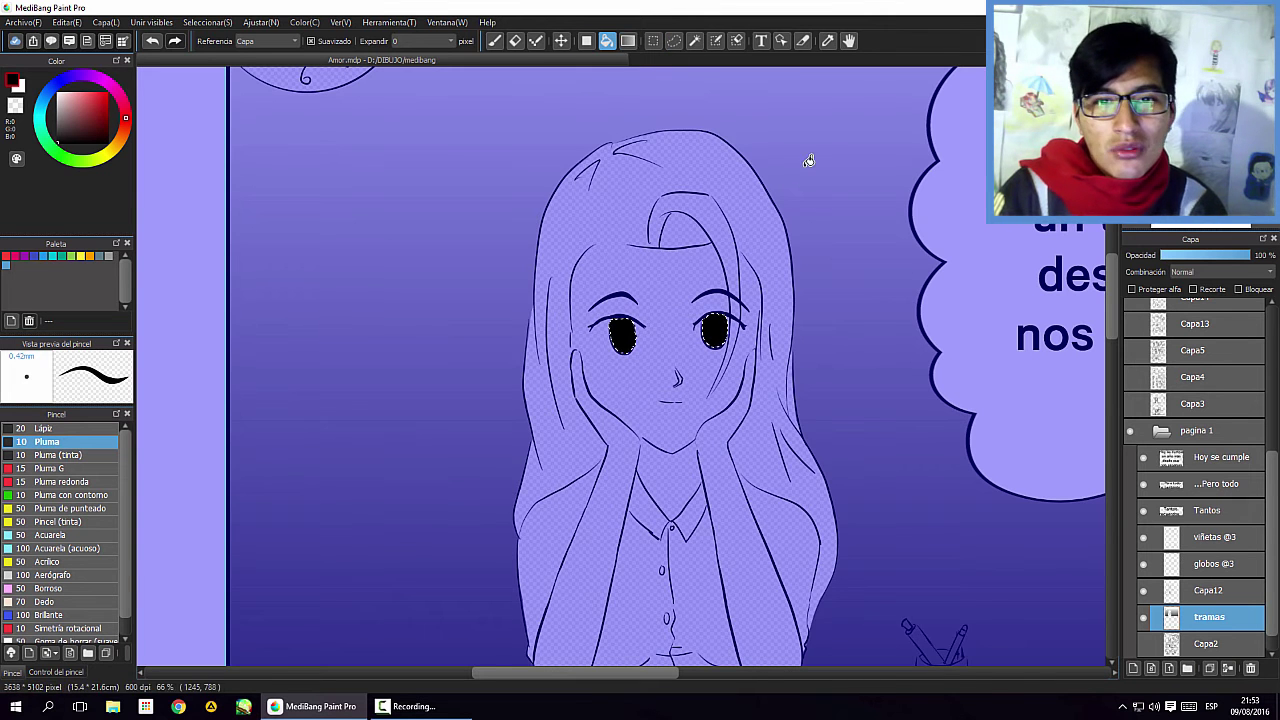
left_click(653, 42)
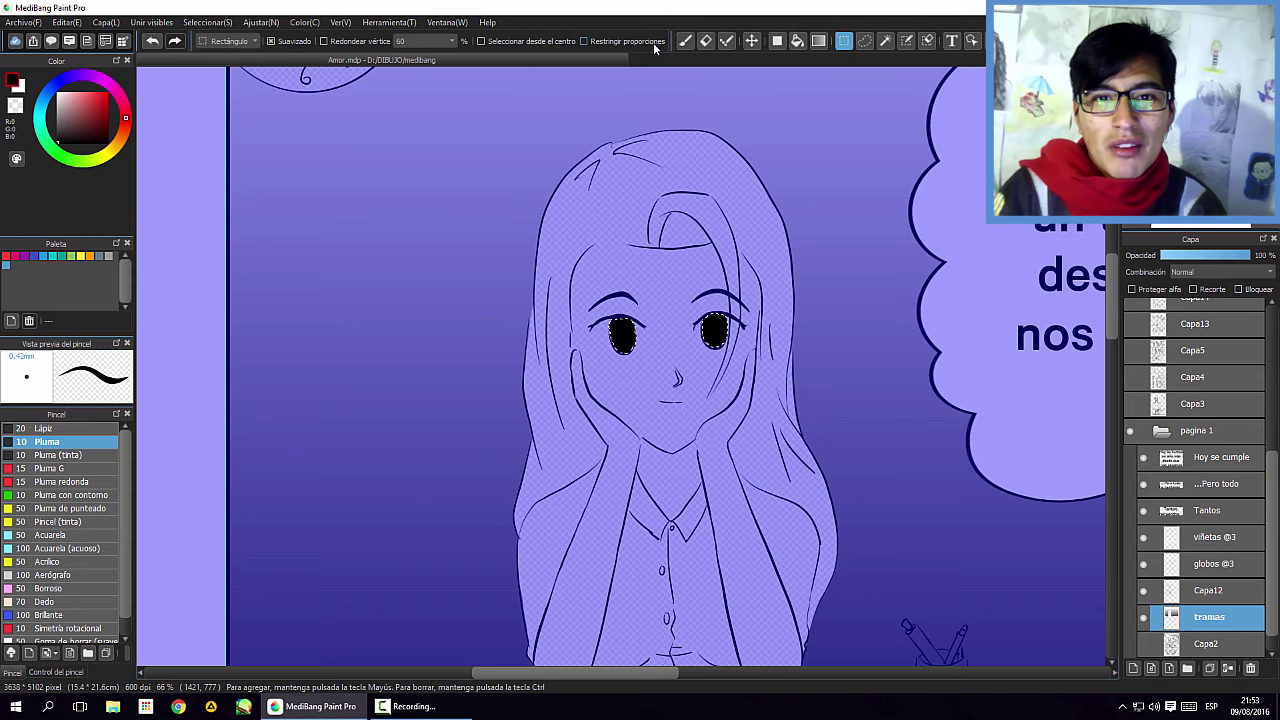
key("b")
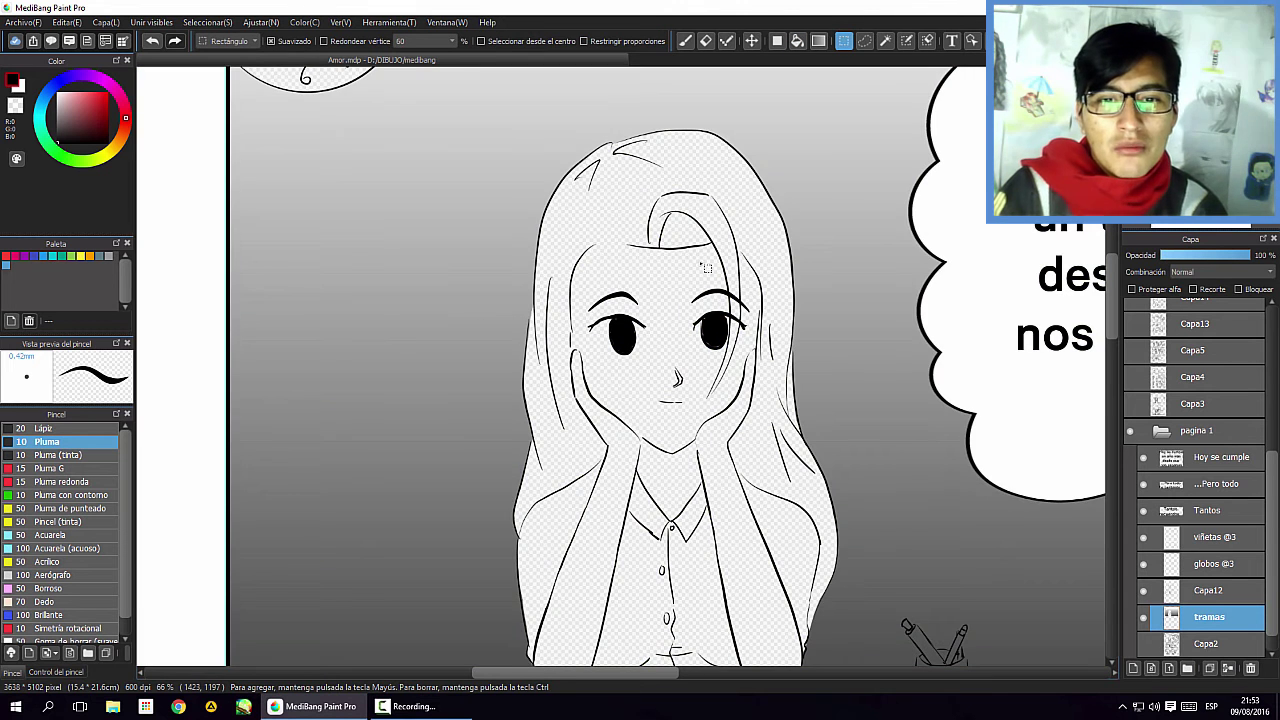
Erase three small round highlights in each of the girl's black irises on the tramas layer
scroll(603, 300, "down", 3)
scroll(603, 300, "up", 6)
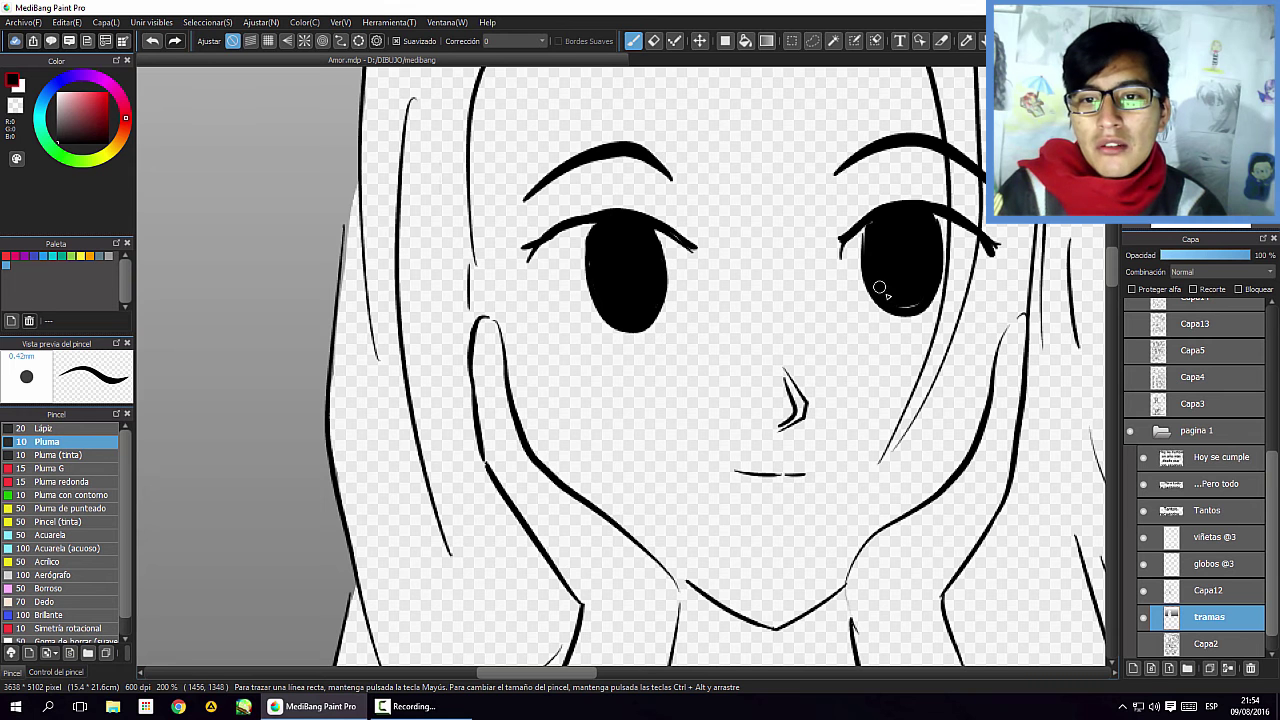
key("e")
scroll(878, 284, "down", 5)
scroll(800, 340, "up", 1)
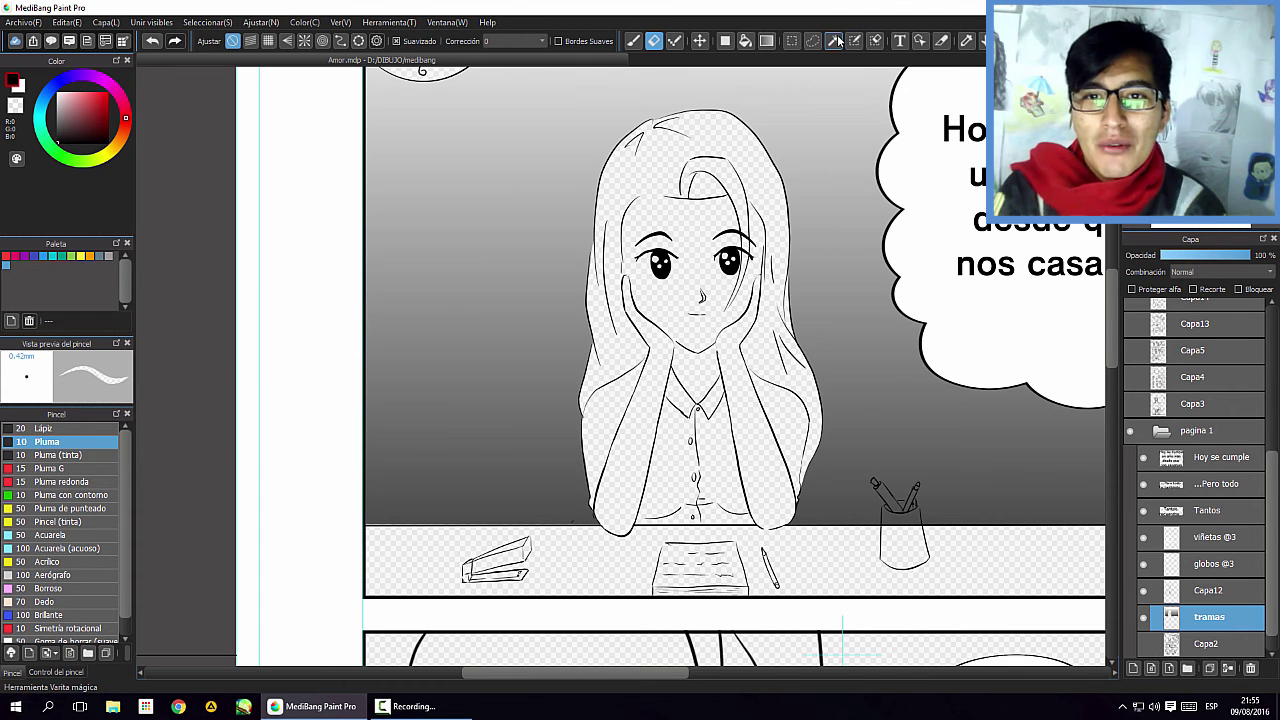
Paint a selection over the girl's hair and the shadow areas on her face, neck, arms and shirt with the selection pen
key("b")
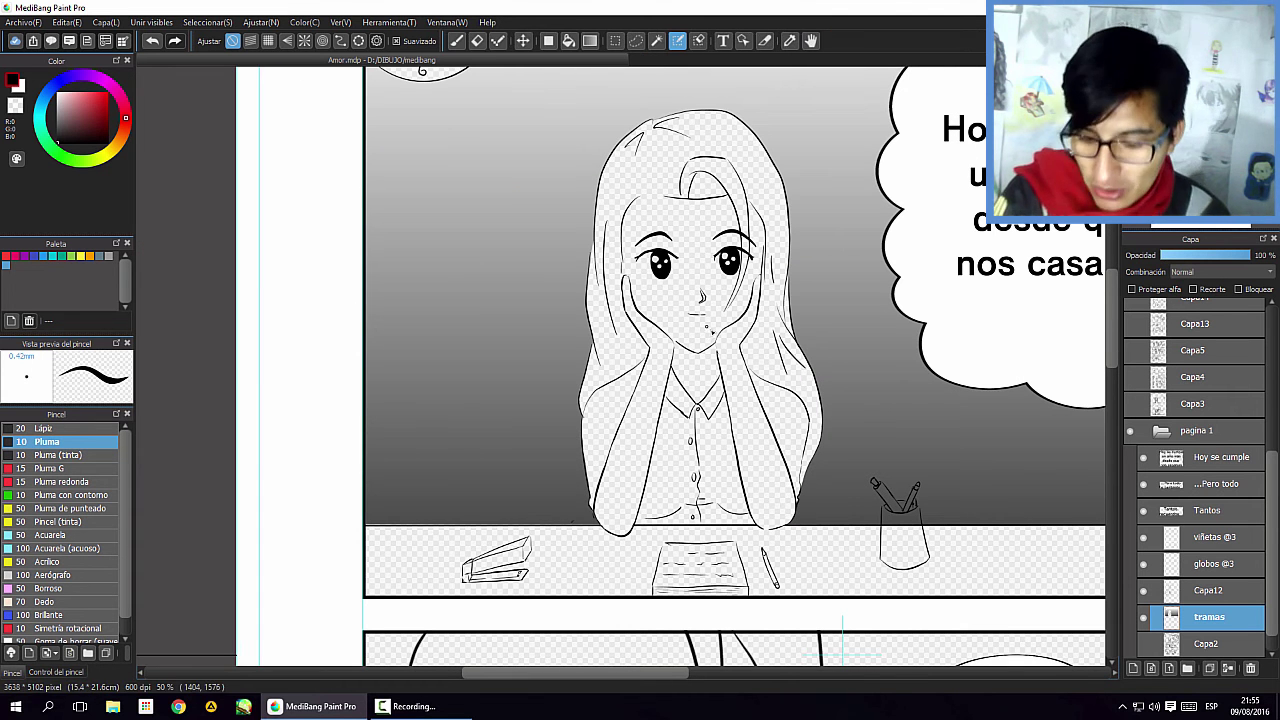
scroll(700, 271, "up", 1)
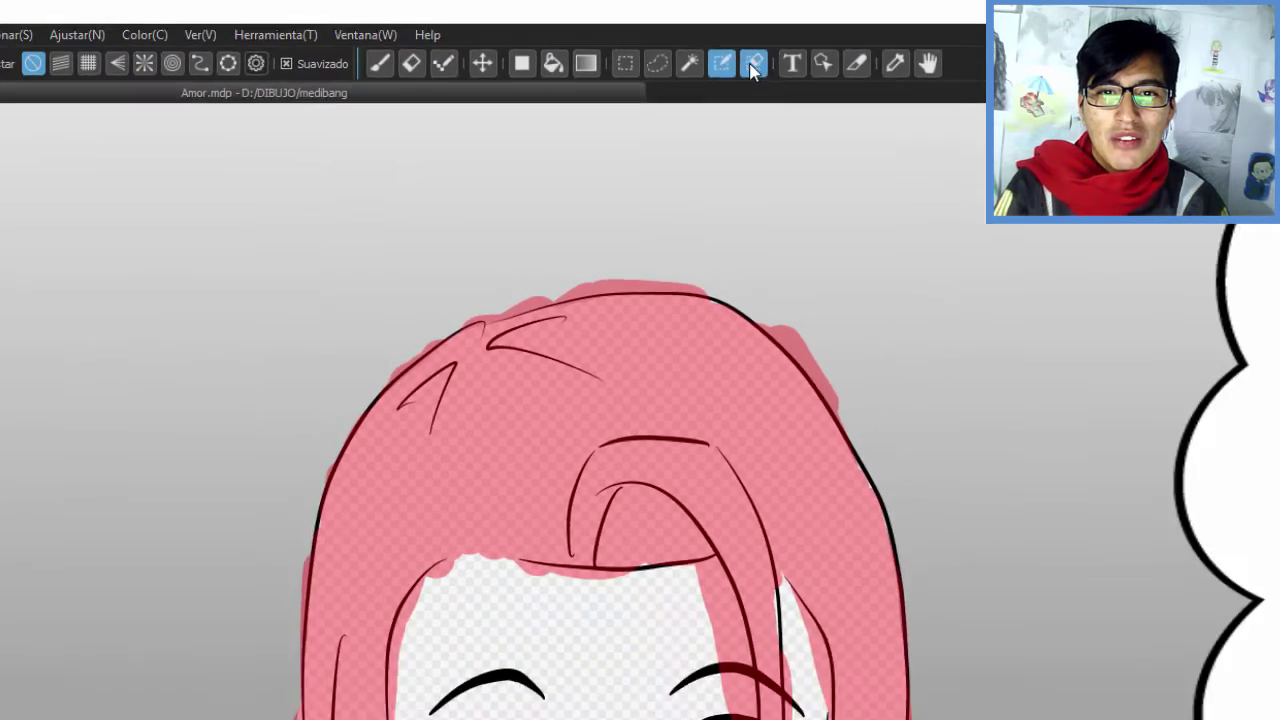
Trim the selection that spills outside the hair outline with the selection eraser, using the Goma de borrar brush
left_click(826, 92)
scroll(868, 456, "up", 3)
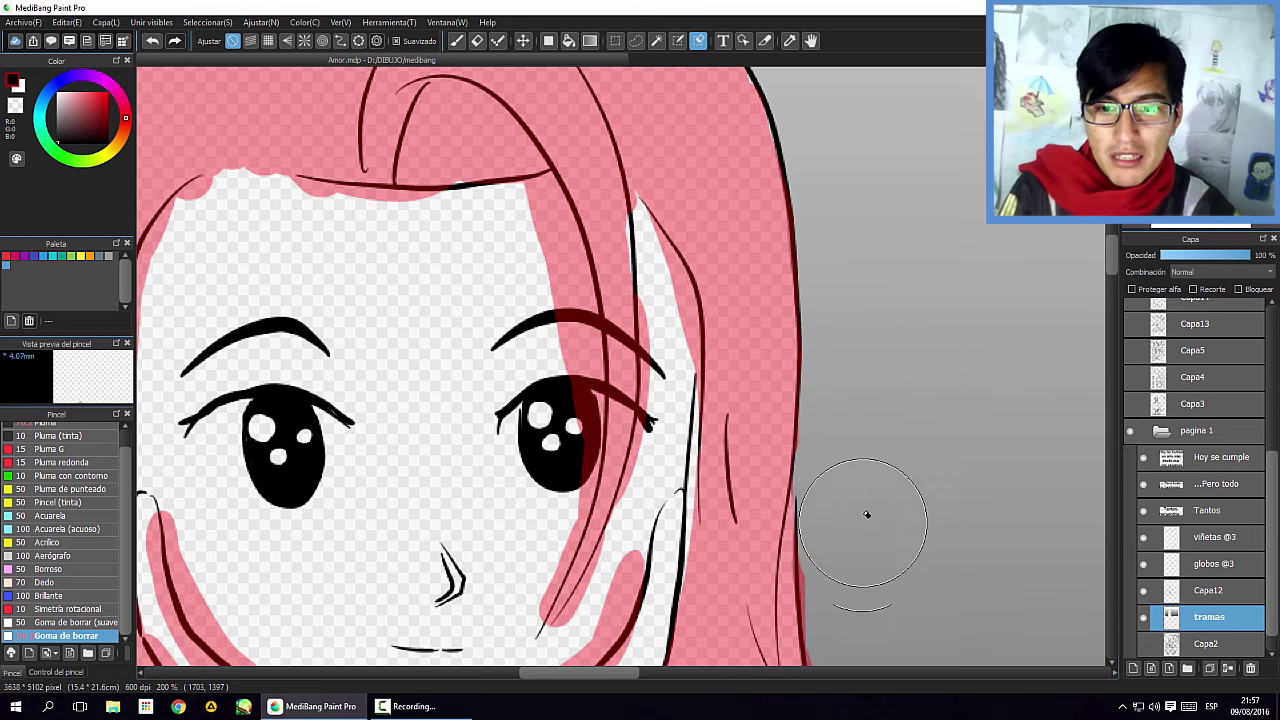
left_click_drag(892, 358, 896, 330)
scroll(896, 330, "down", 3)
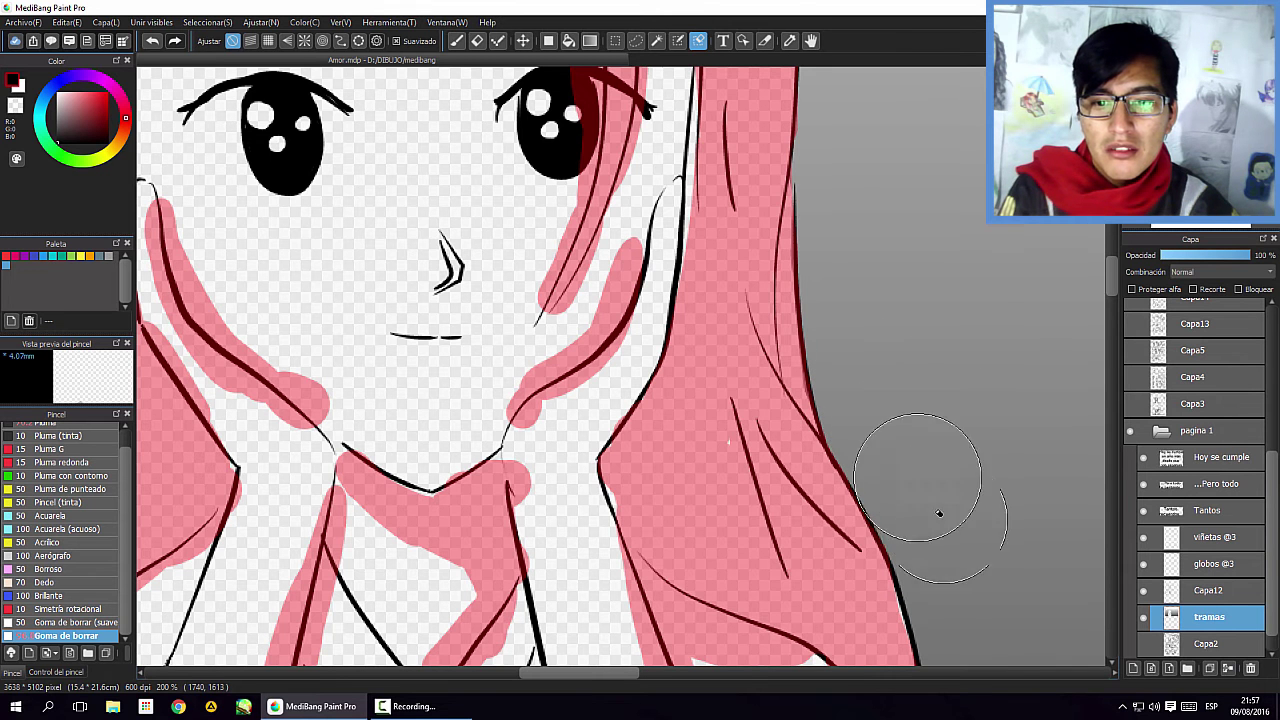
mouse_move(1112, 276)
left_mouse_down()
mouse_move(1114, 351)
mouse_move(1118, 313)
left_mouse_up()
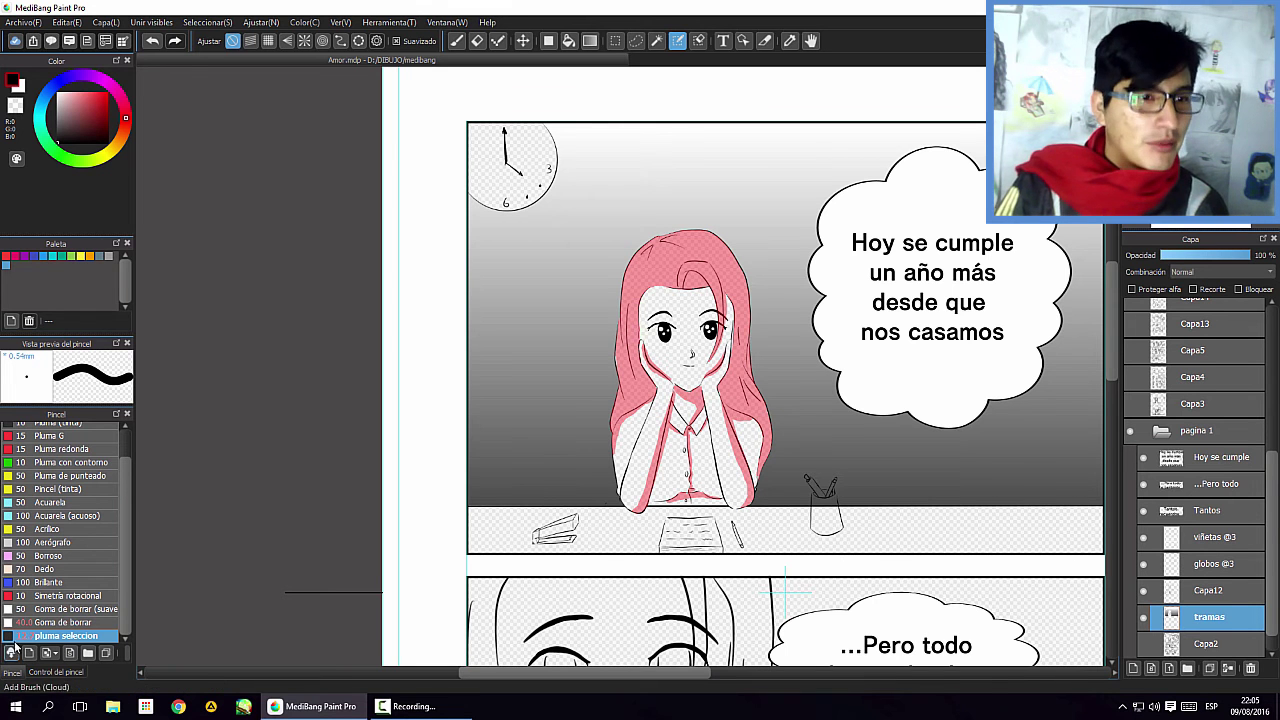
Open the Mosaico tones in the Material window and go to the start of the list
left_click(52, 43)
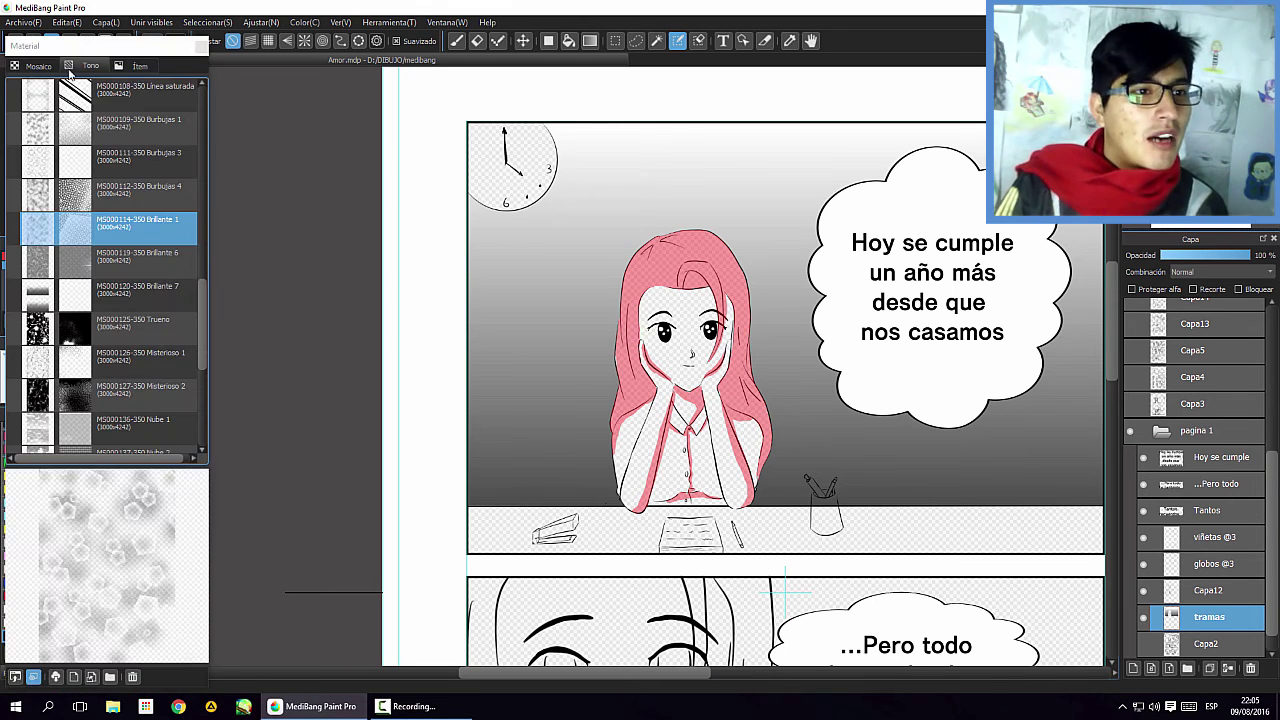
left_click(39, 66)
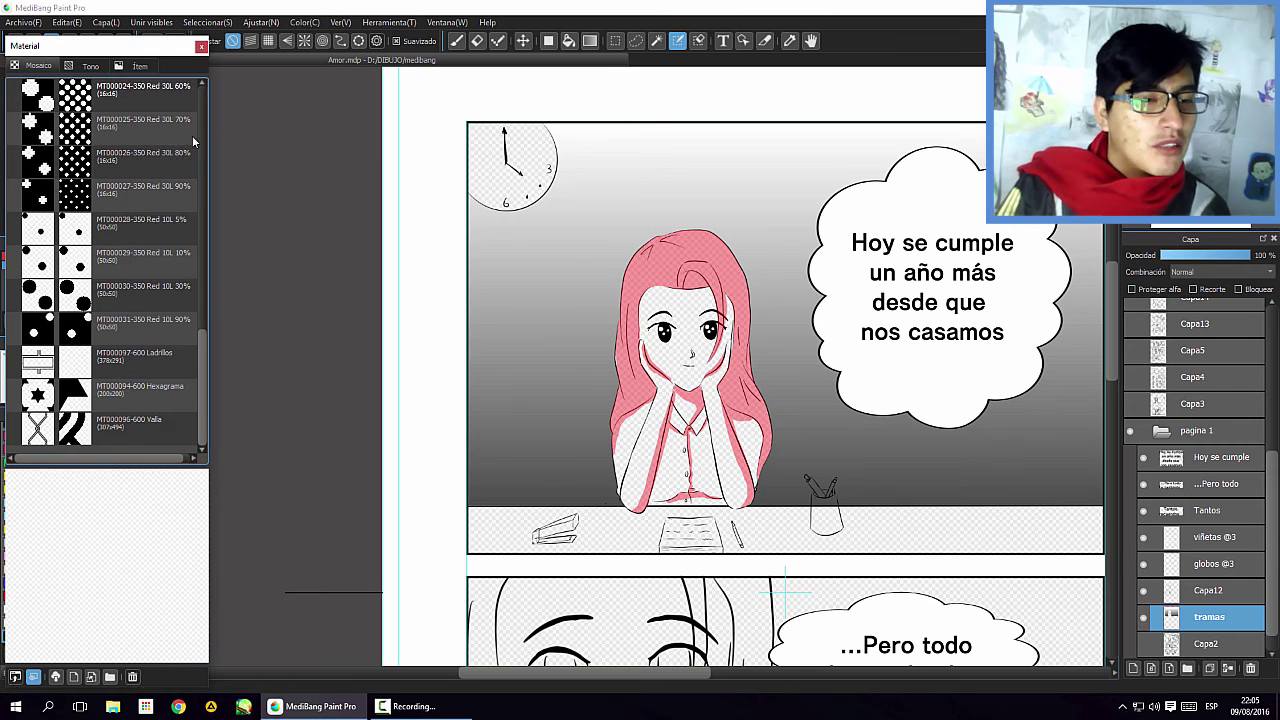
left_click_drag(204, 386, 224, 140)
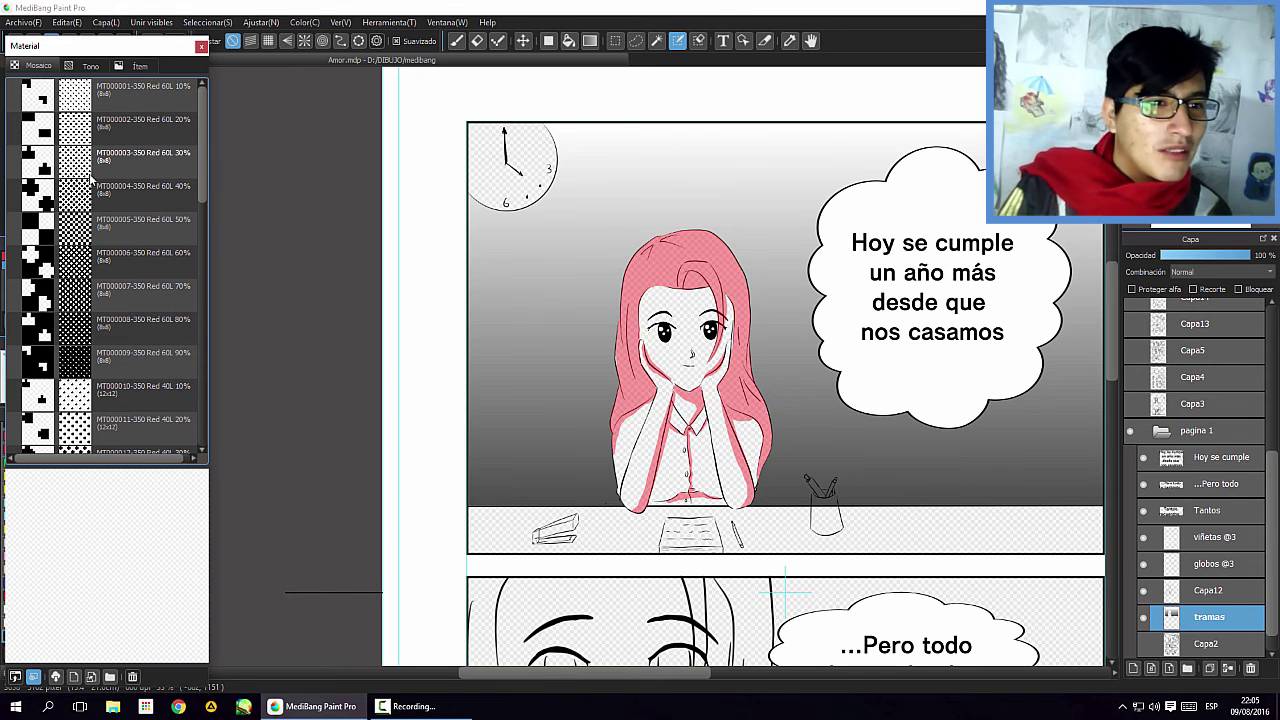
Apply the MT000004-350 Red 60L 40% tone to the selected hair and shadows at 110% zoom, and clear the selection
left_click_drag(80, 200, 684, 278)
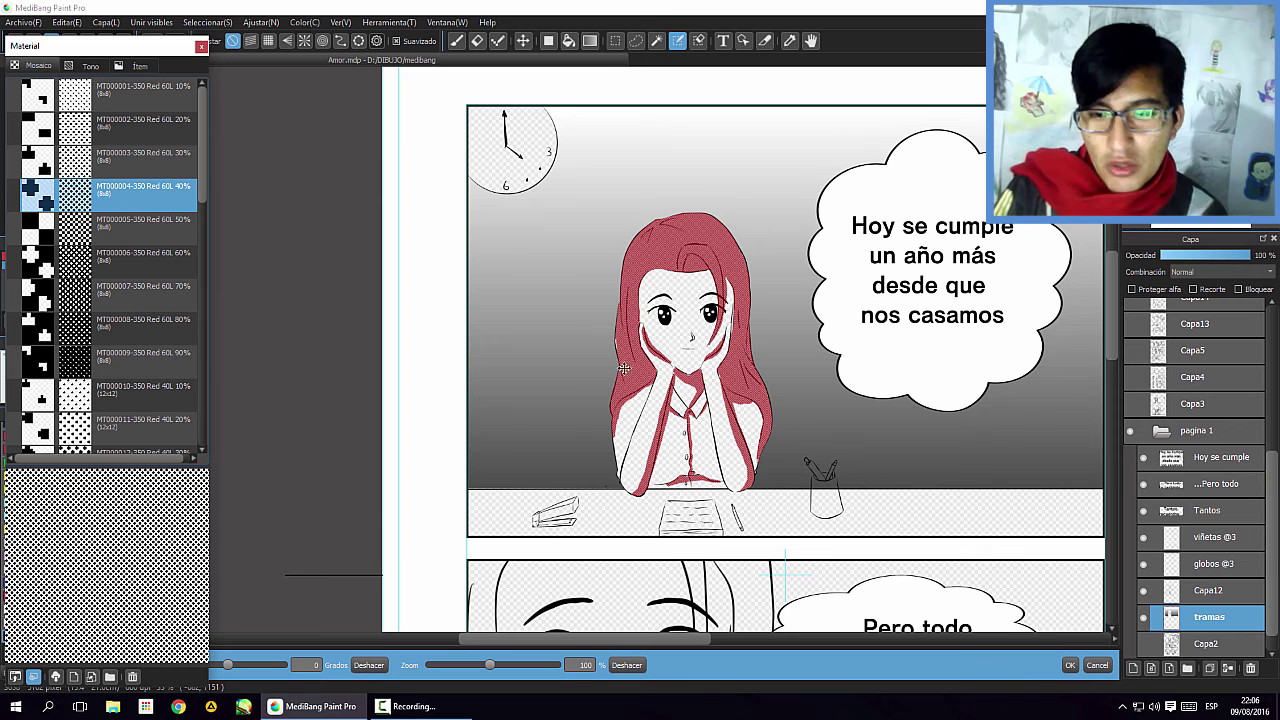
mouse_move(492, 670)
left_mouse_down()
mouse_move(508, 671)
mouse_move(490, 665)
left_mouse_up()
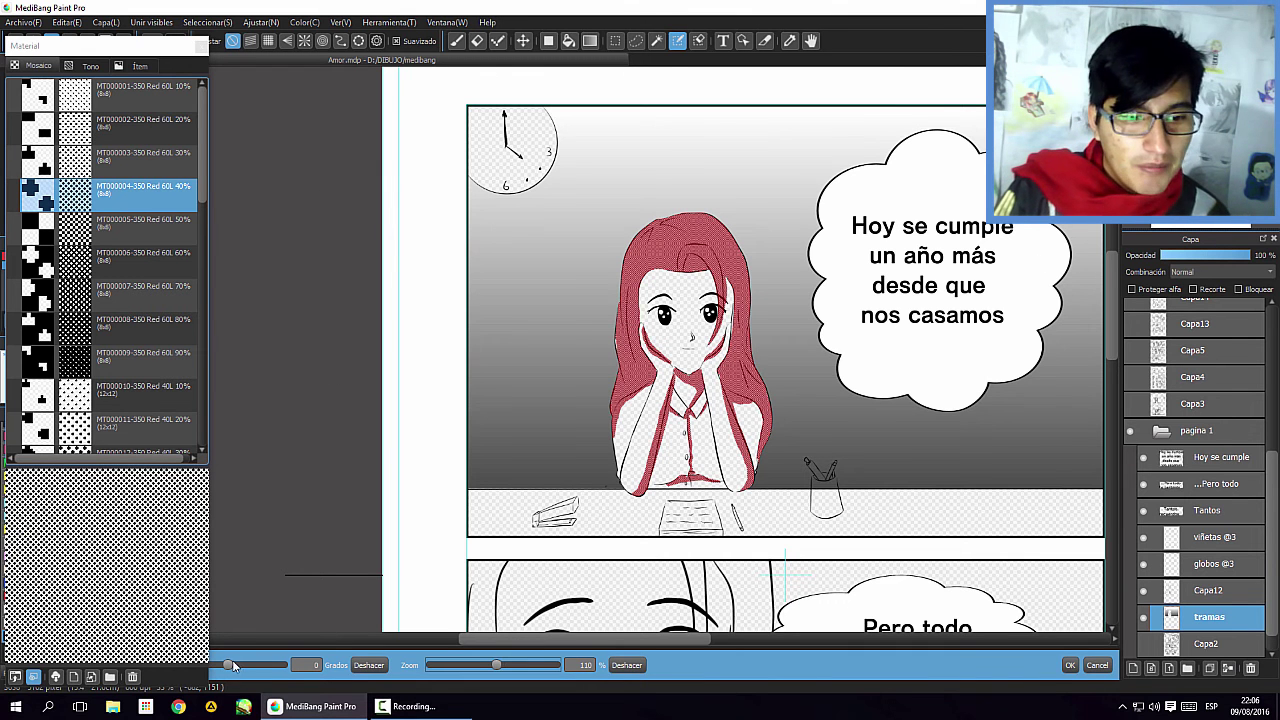
left_click(1068, 665)
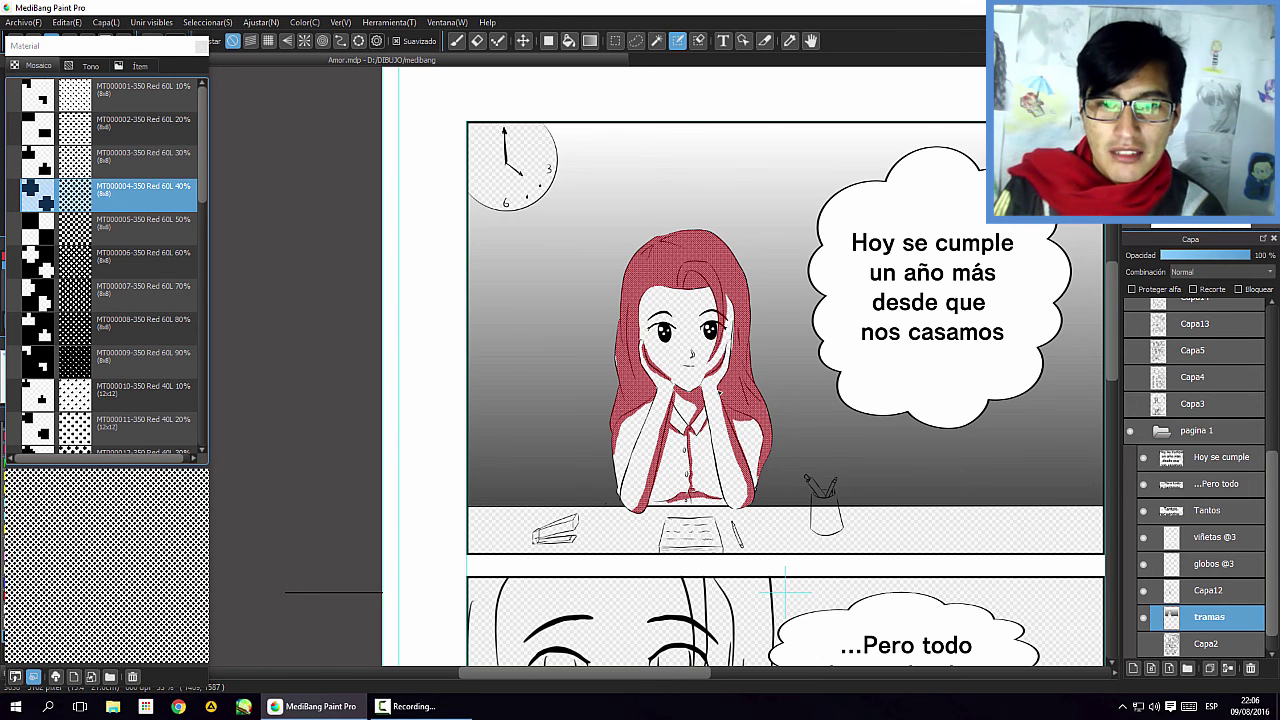
left_click(614, 41)
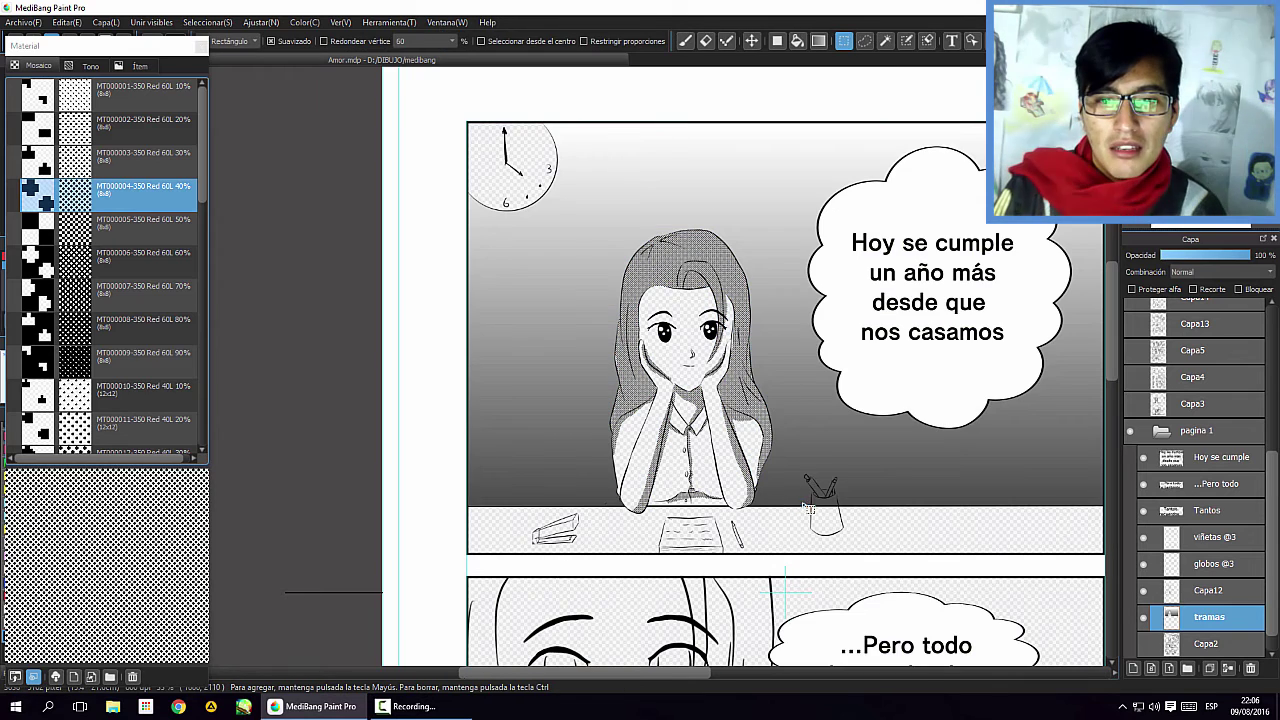
Examine the screentone on the girl's hair and shadows at several magnifications
scroll(807, 507, "down", 3)
scroll(780, 453, "up", 3)
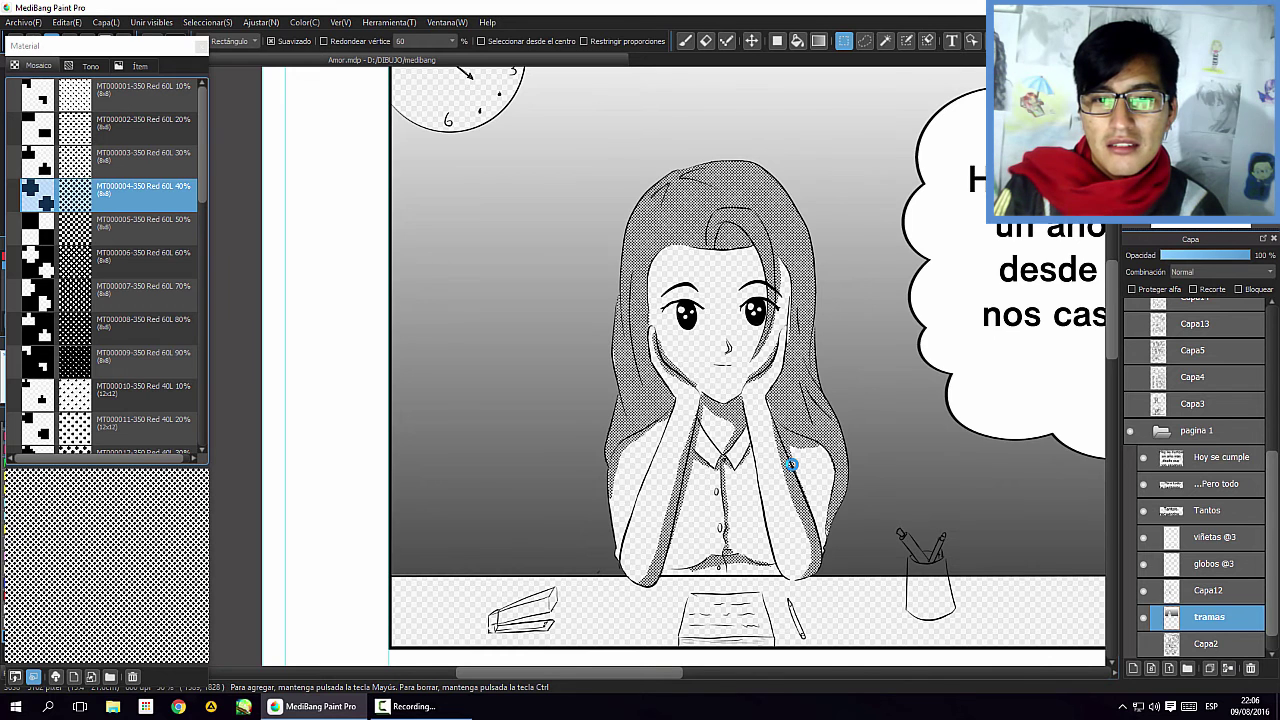
scroll(800, 471, "down", 2)
scroll(800, 471, "up", 1)
scroll(795, 469, "down", 2)
scroll(793, 468, "up", 1)
scroll(710, 313, "up", 2)
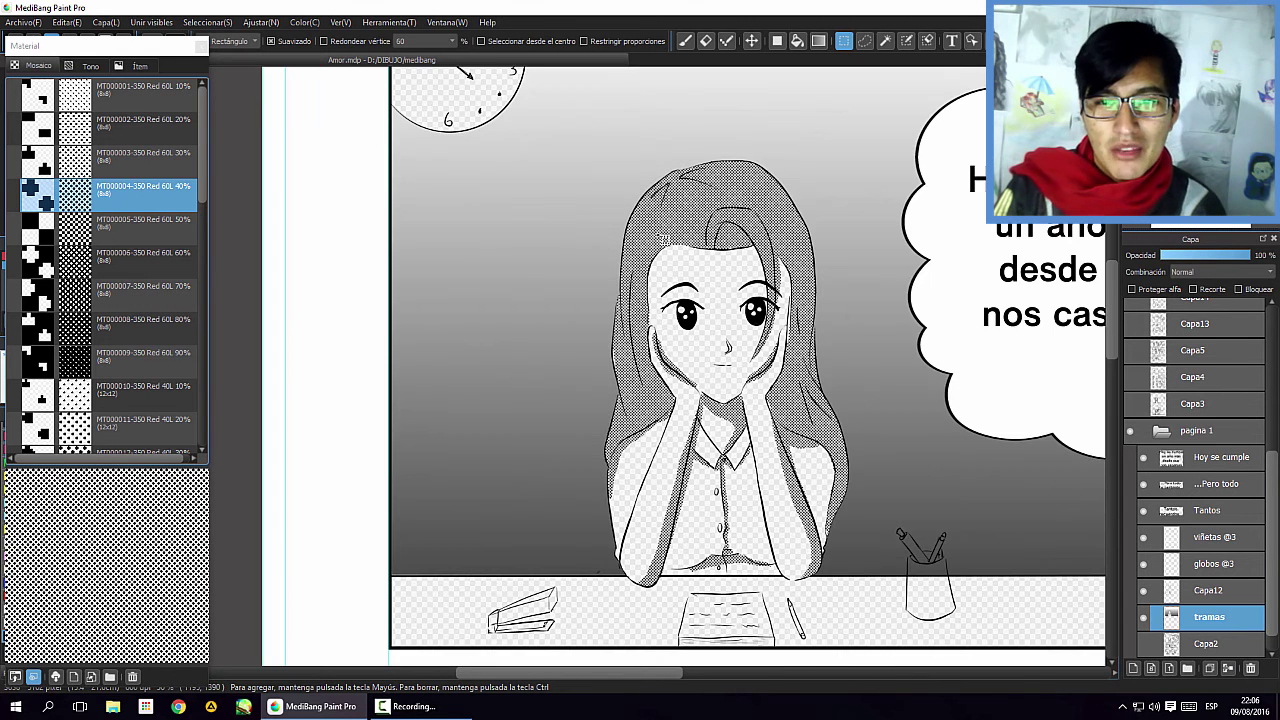
scroll(700, 380, "down", 3)
scroll(712, 388, "up", 1)
scroll(712, 388, "up", 2)
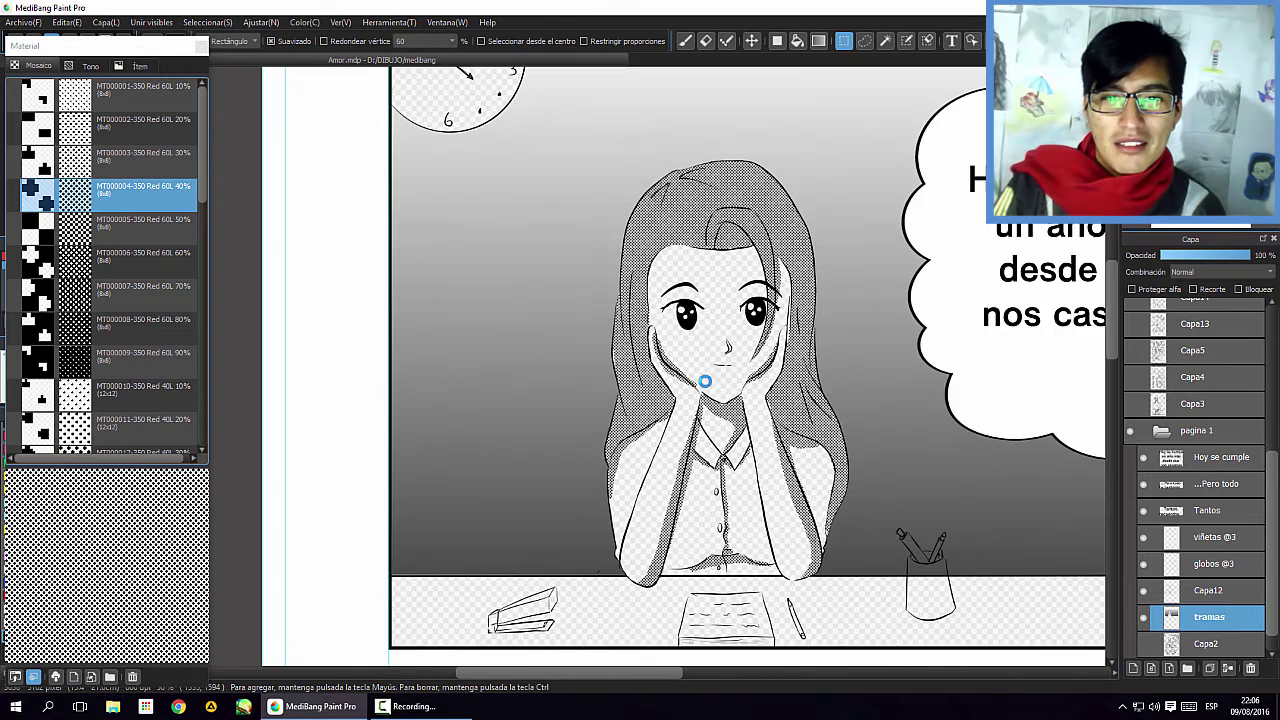
scroll(712, 388, "up", 1)
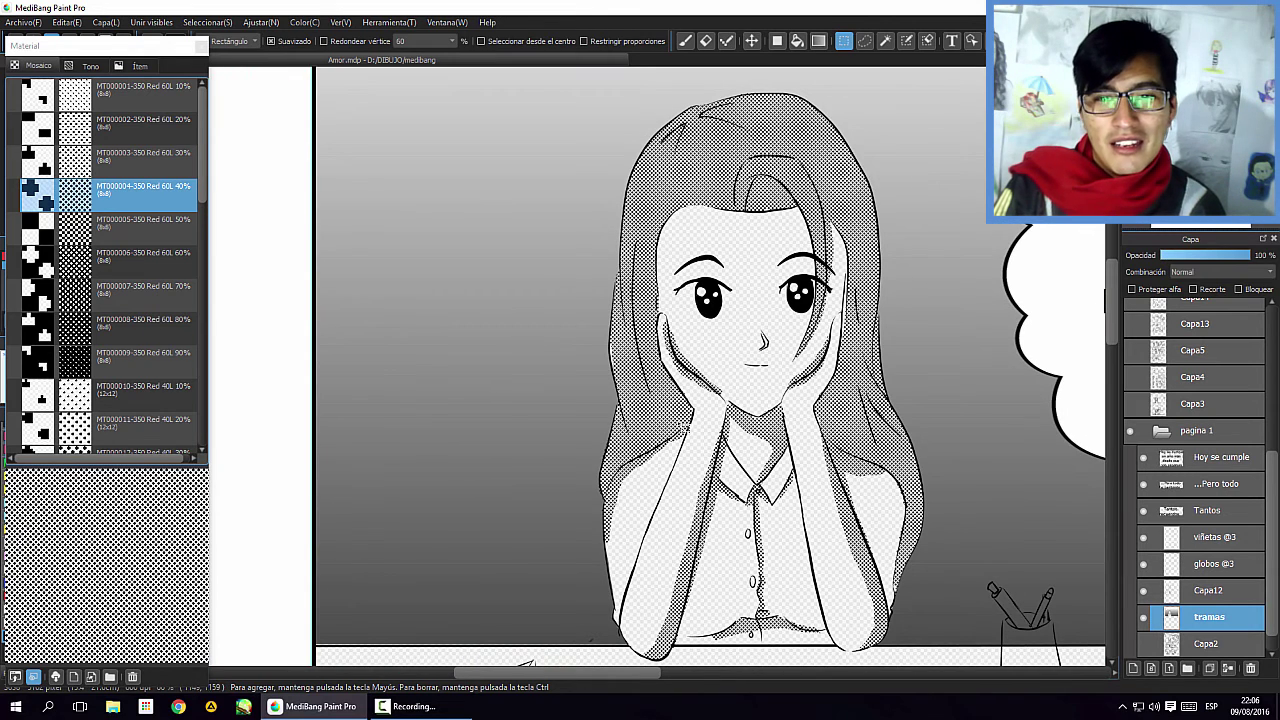
scroll(659, 276, "down", 3)
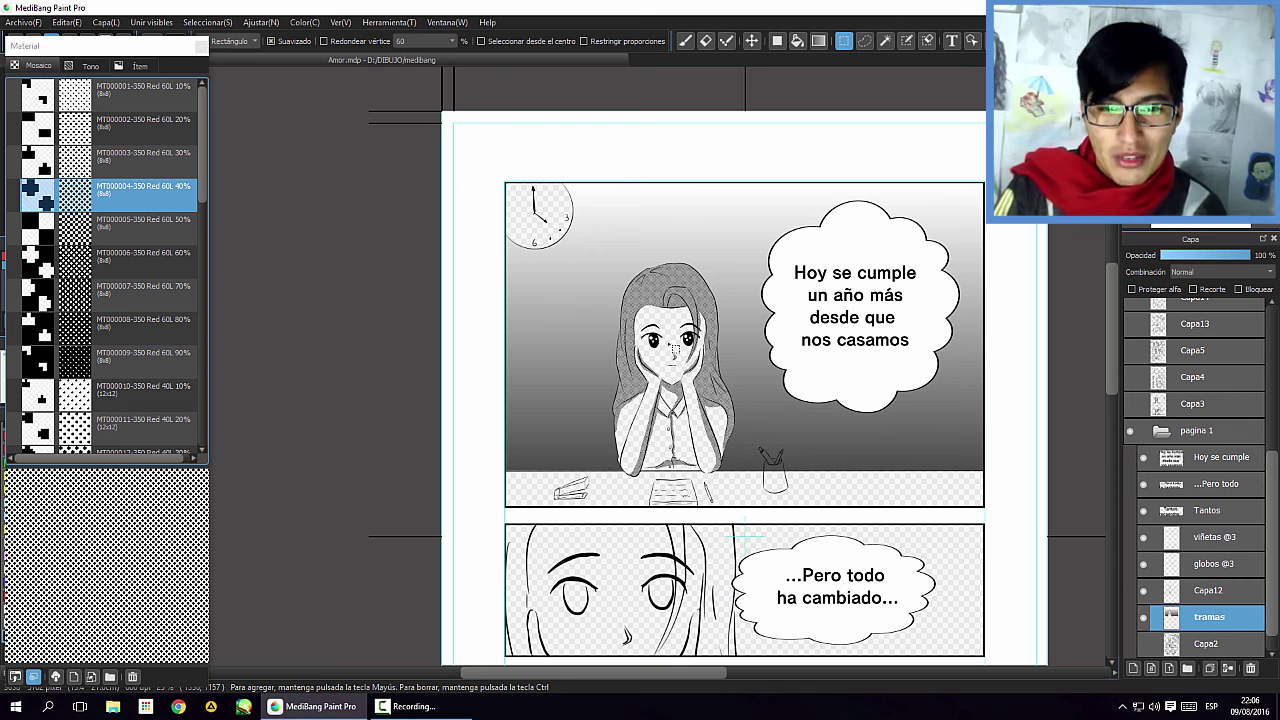
scroll(772, 450, "down", 1)
scroll(772, 450, "up", 3)
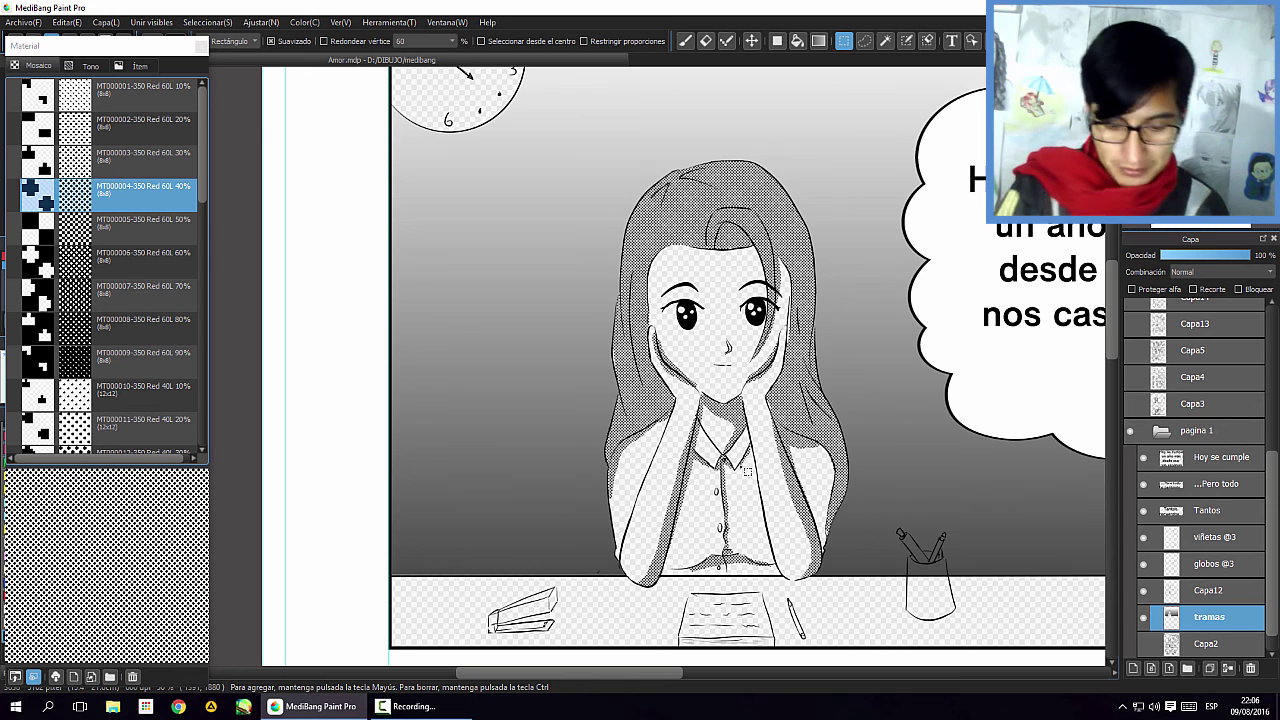
Remove the applied tone, restore the selection and erase thin highlight strands from the hair selection with the selection eraser
left_click(762, 642)
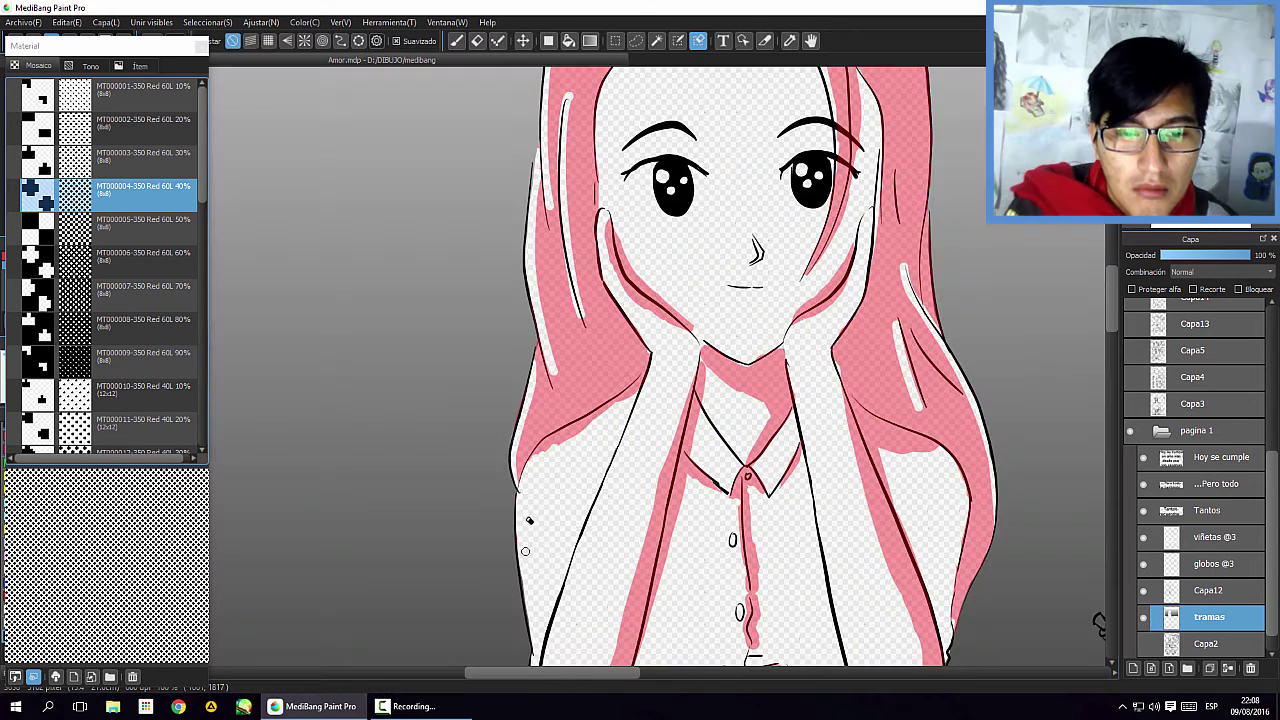
key("ctrl+minus")
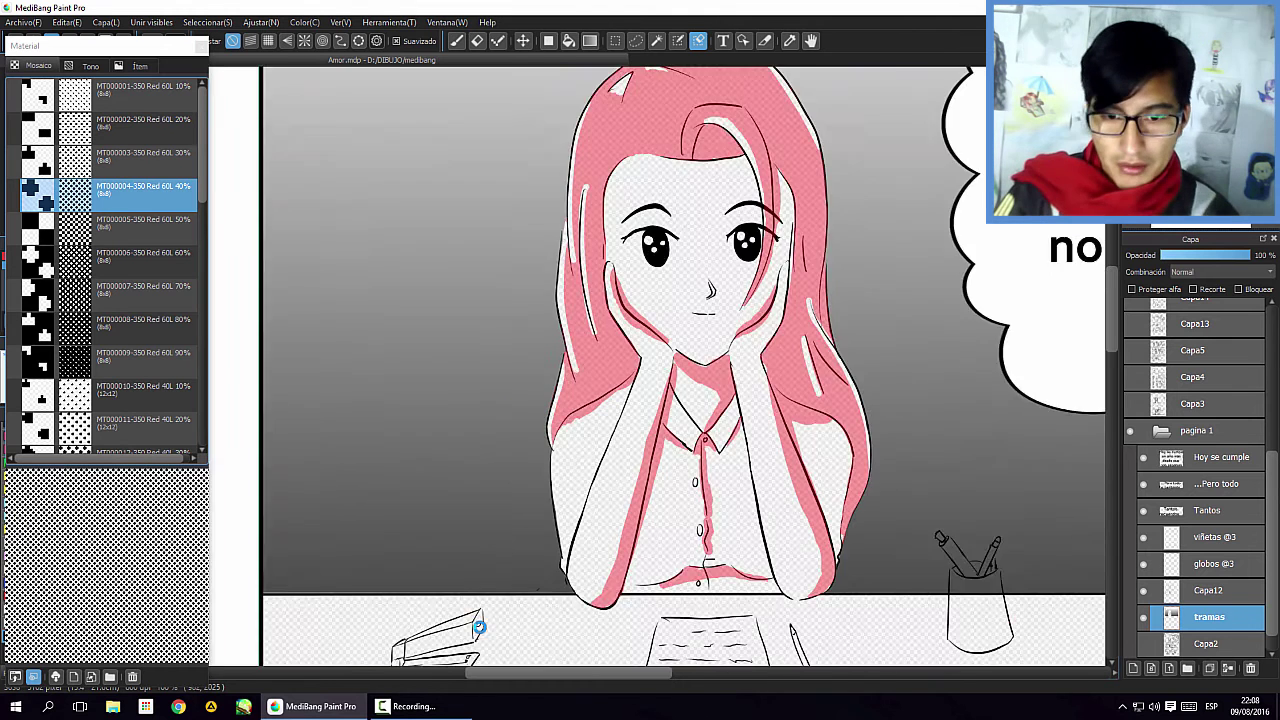
key("ctrl+minus")
key("ctrl+minus")
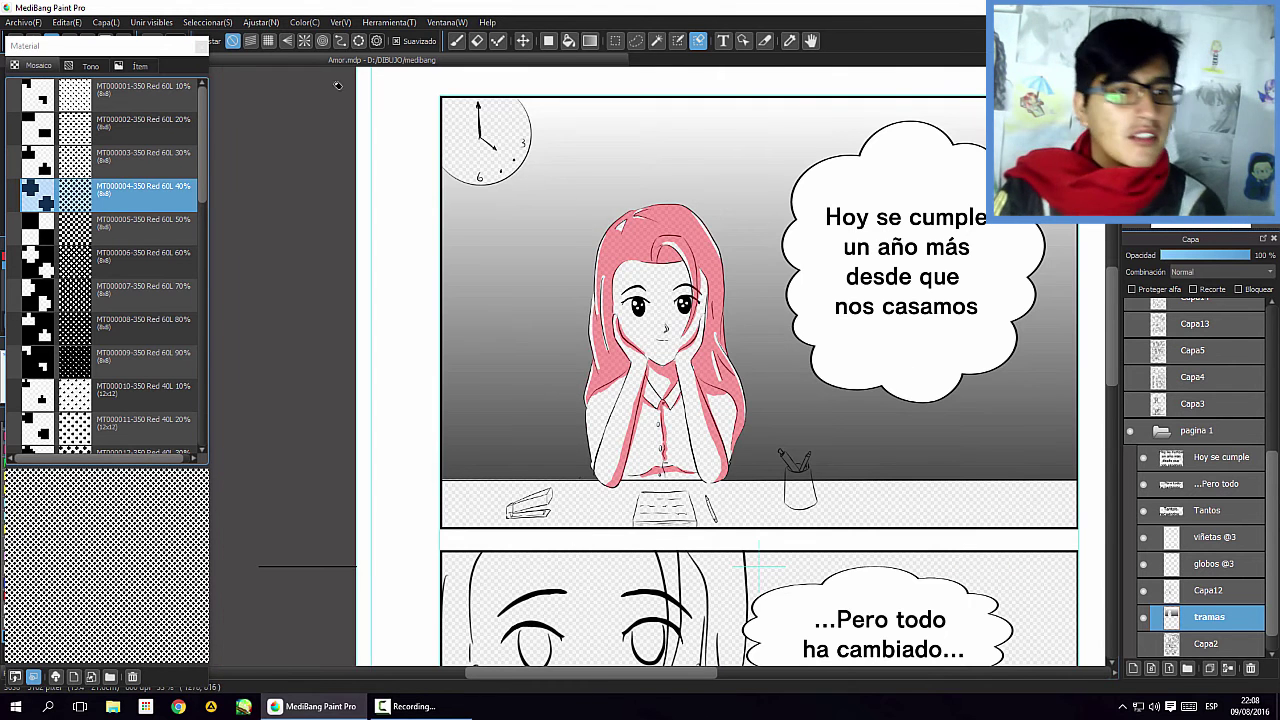
Apply the MT000004-350 Red 60L 40% tone to the reselected hair and shadows at 111% zoom, and clear the selection
left_click_drag(117, 195, 680, 240)
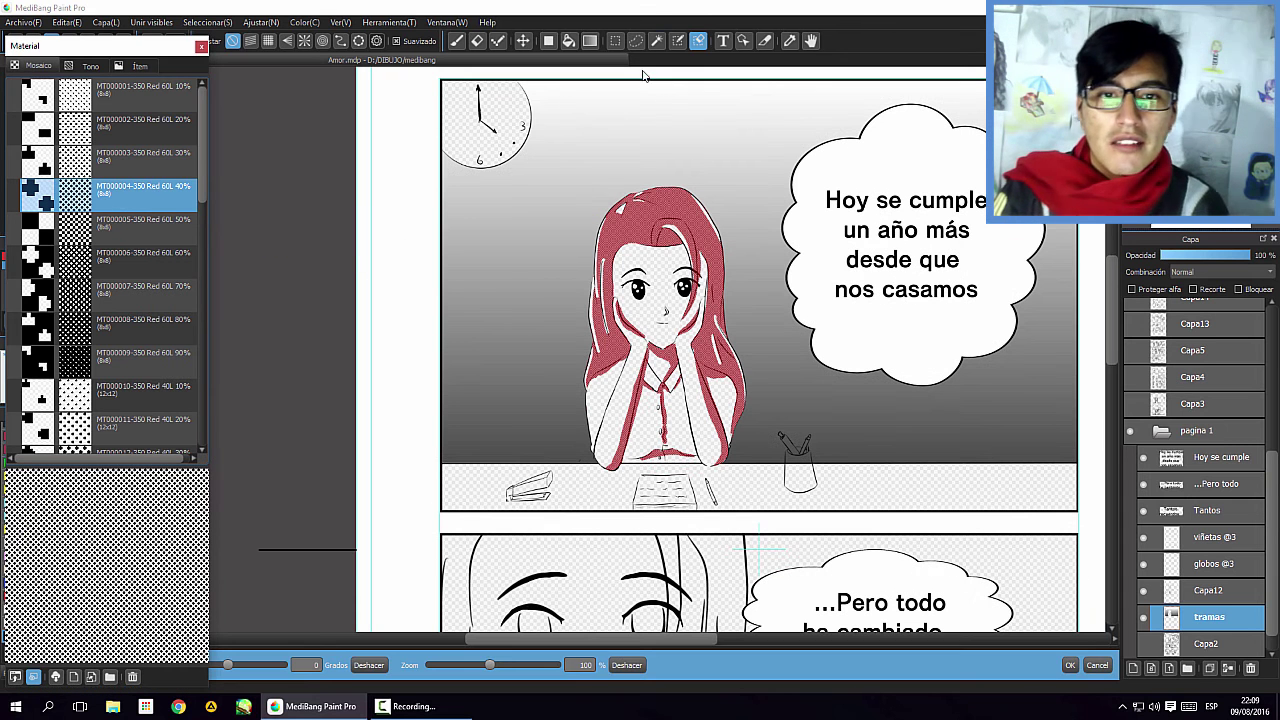
mouse_move(489, 666)
left_mouse_down()
mouse_move(524, 668)
mouse_move(496, 668)
left_mouse_up()
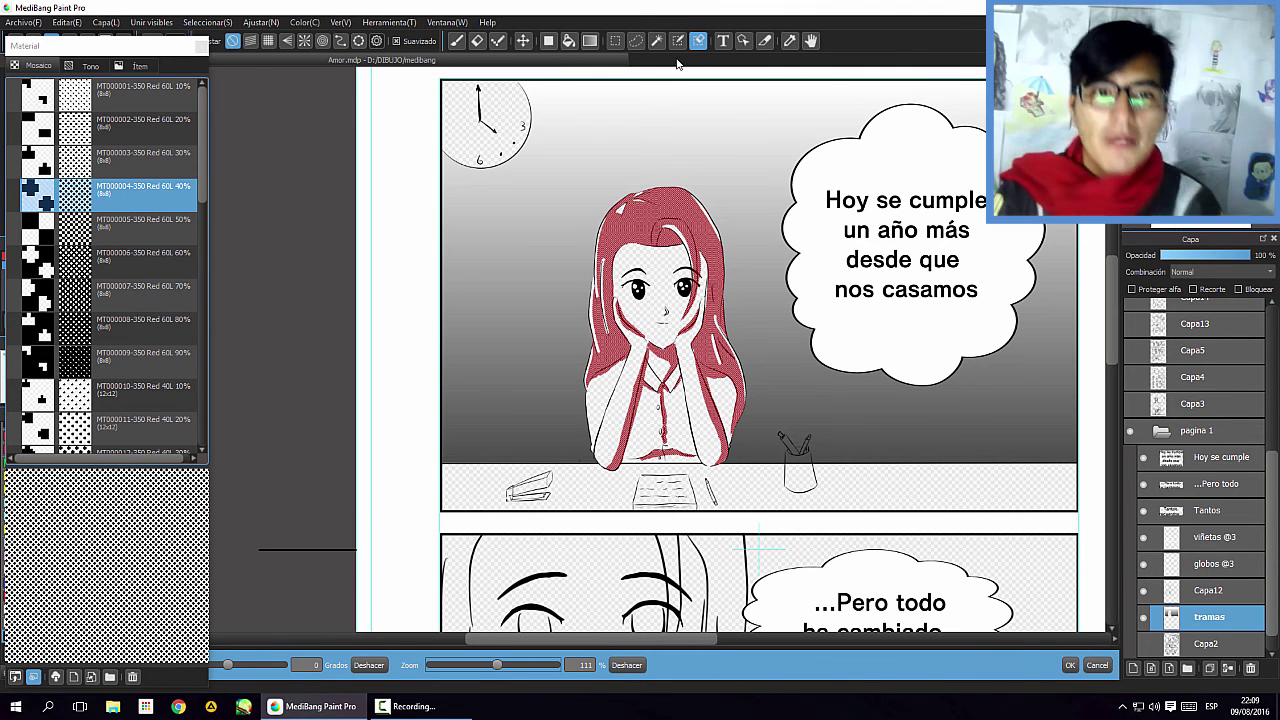
left_click(1070, 665)
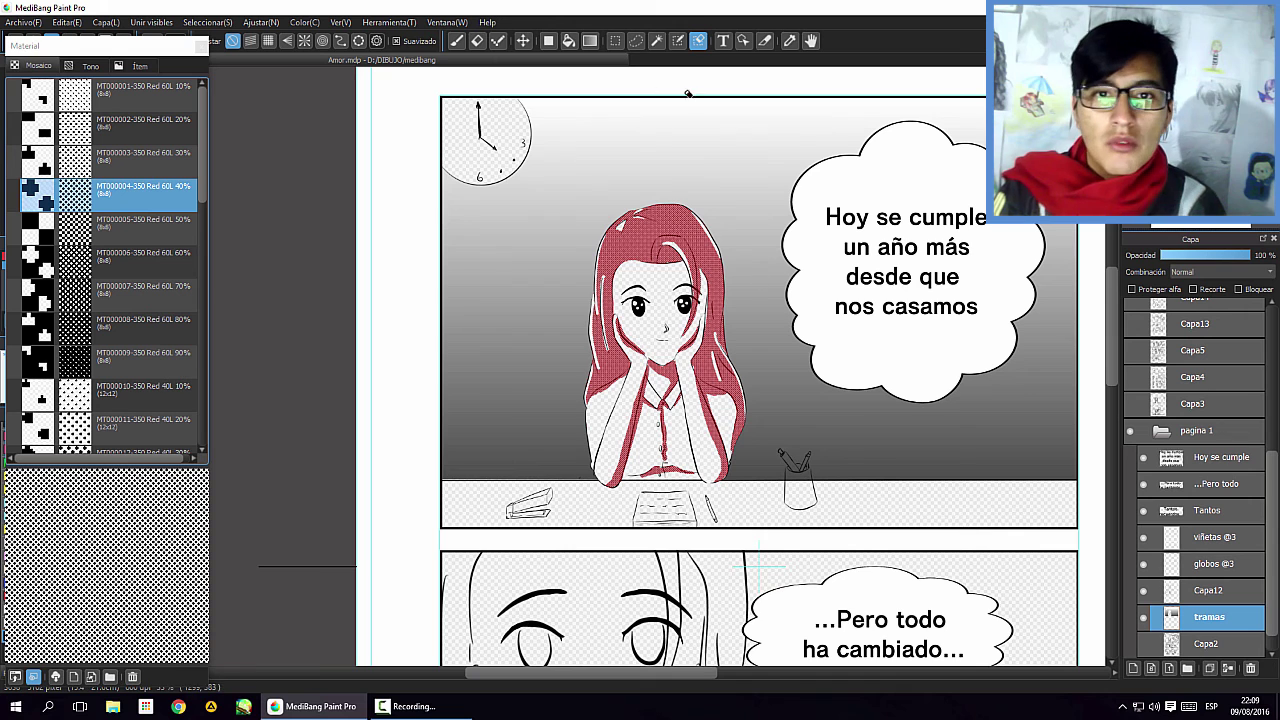
left_click(616, 40)
left_click(686, 113)
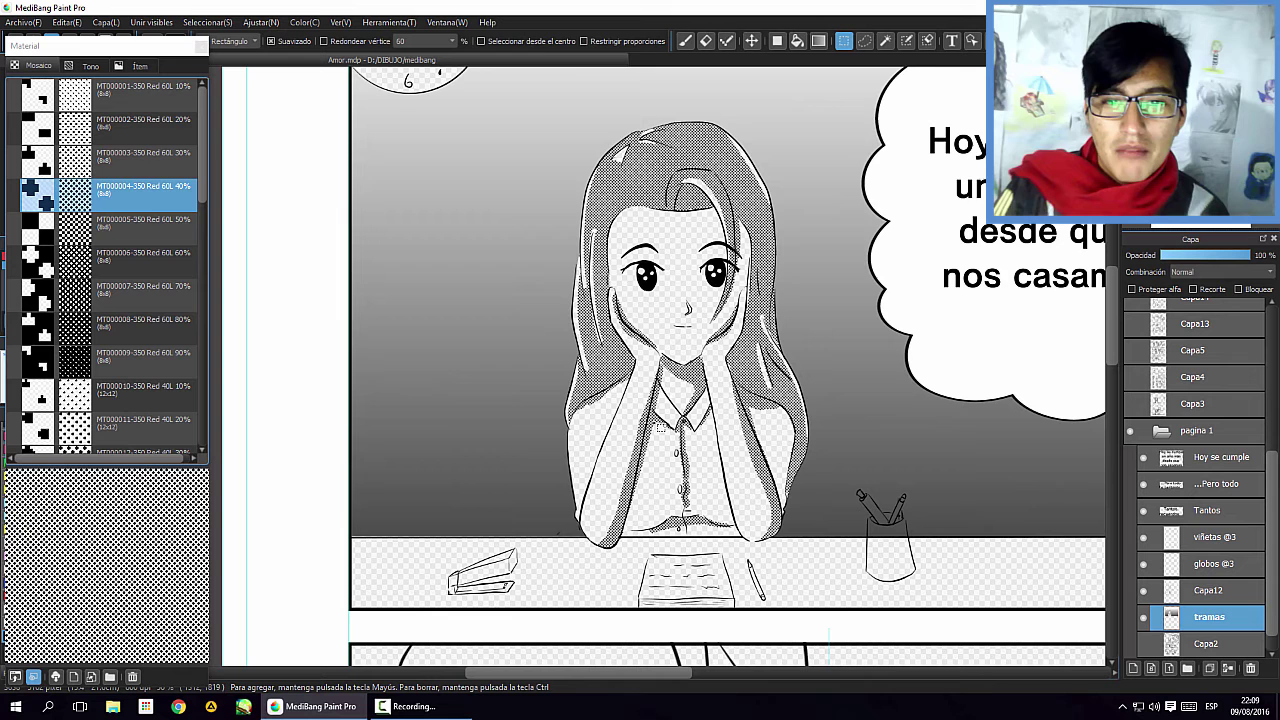
Examine the toned hair, shadows and desk objects in the first panel, both close up and within the whole page
scroll(607, 406, "up", 2)
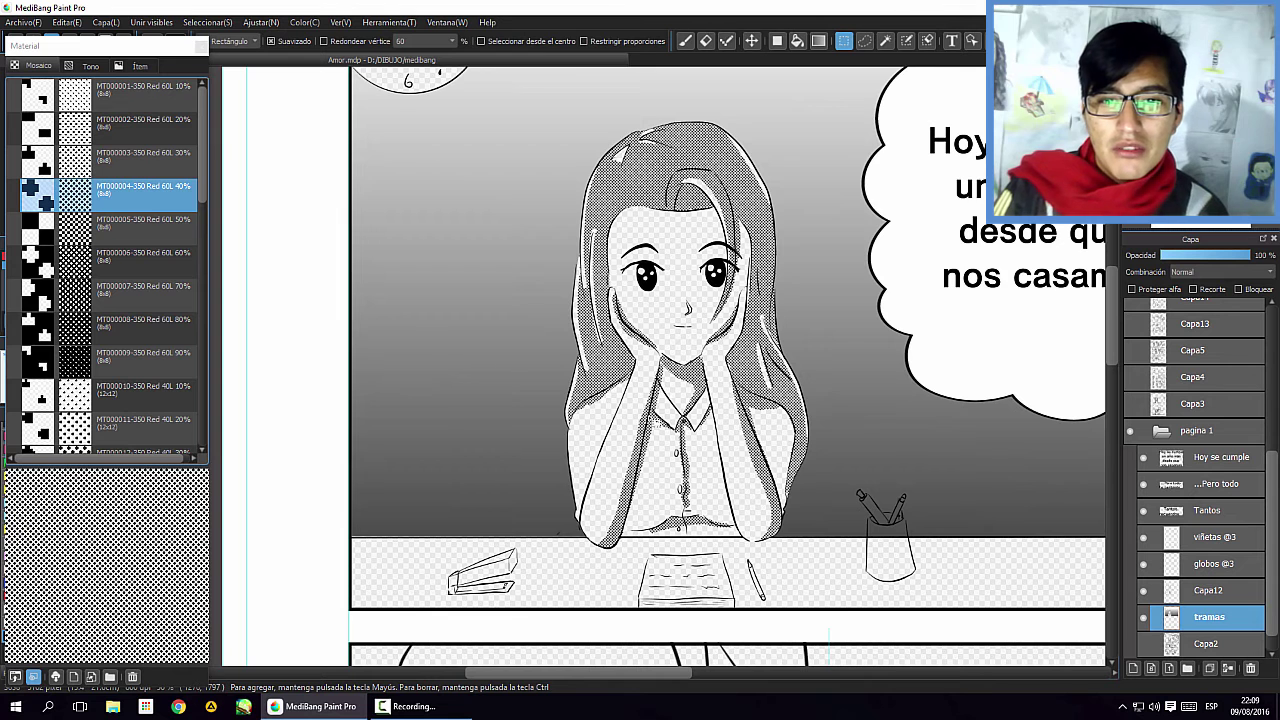
scroll(645, 405, "down", 2)
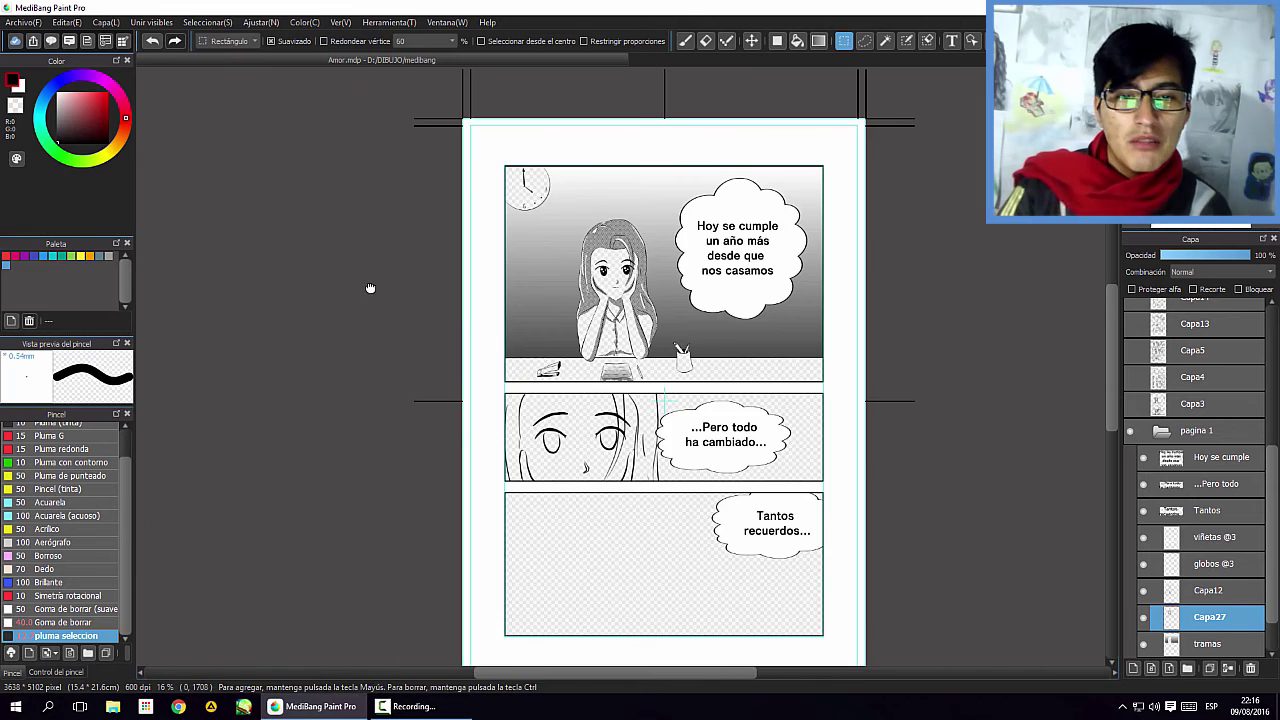
scroll(370, 288, "up", 2)
left_click_drag(318, 385, 460, 396)
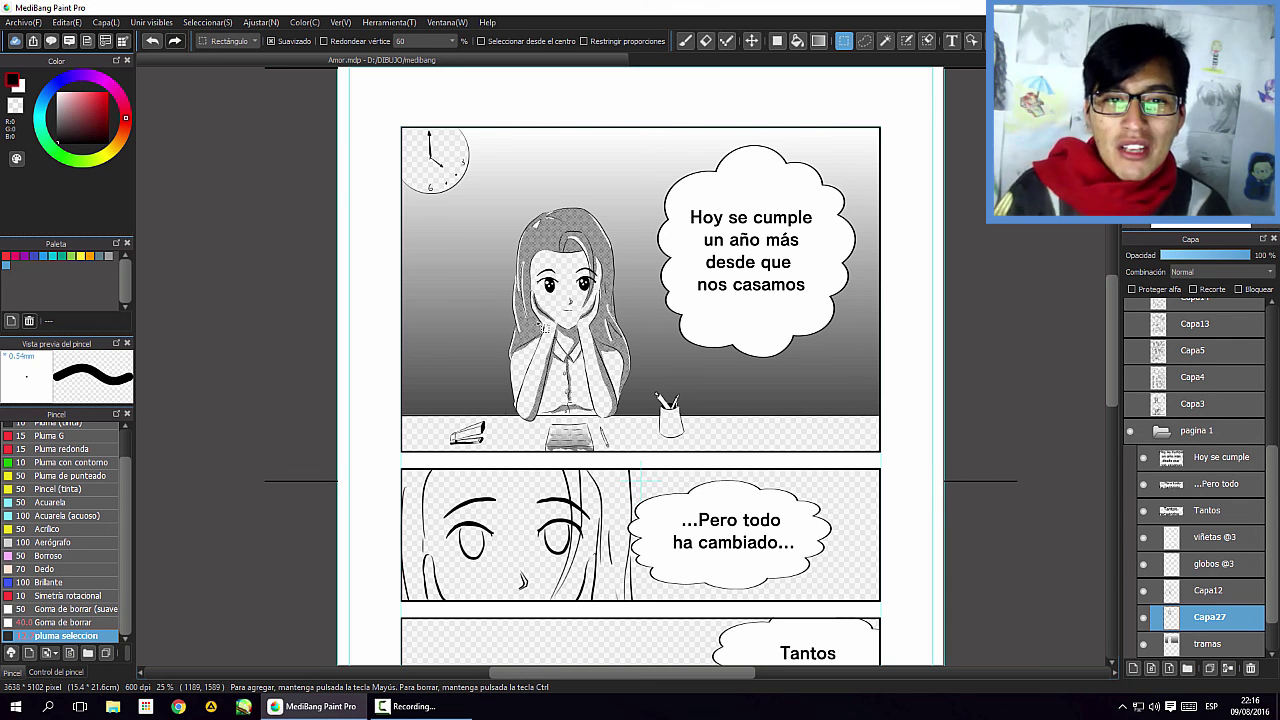
scroll(640, 476, "up", 1)
scroll(646, 508, "down", 1)
scroll(640, 478, "up", 1)
scroll(646, 508, "down", 1)
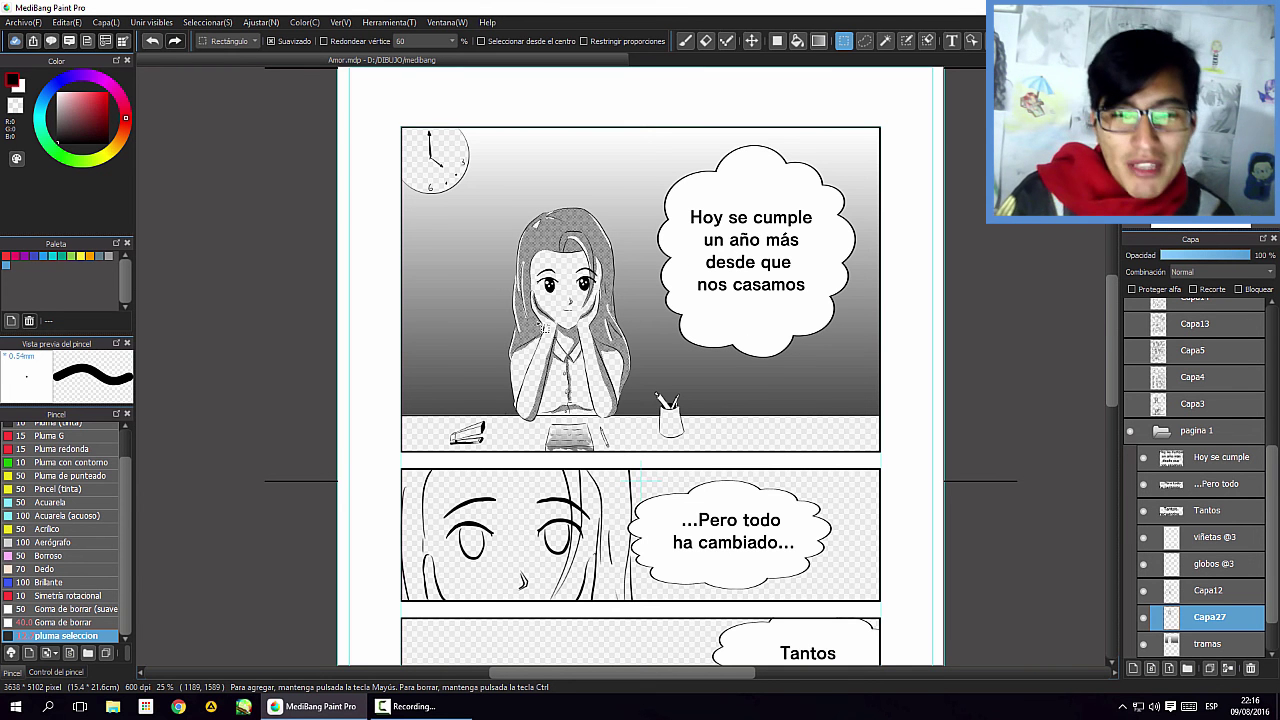